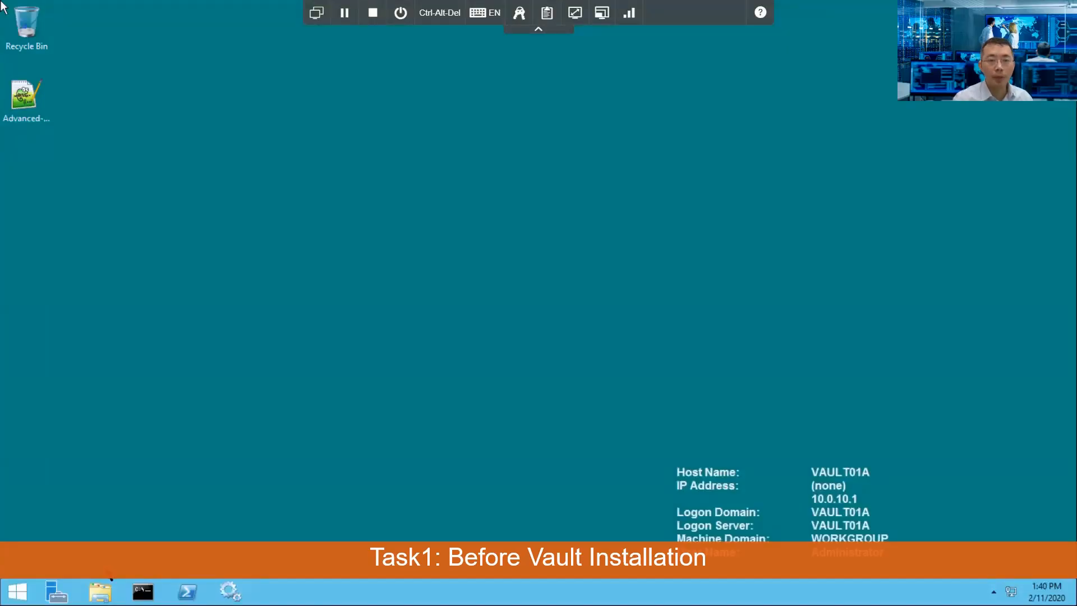
# Step: Browse Local Disk (C:) to check CyberArkInstallationFiles and the License folder's license.xml
pyautogui.click(100, 592)
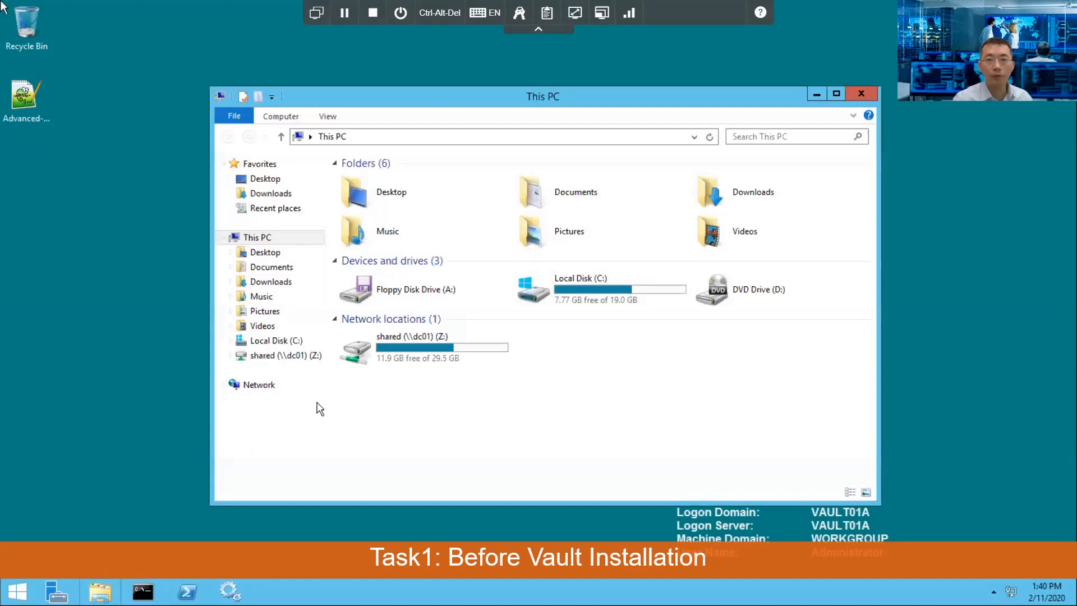
pyautogui.click(639, 283)
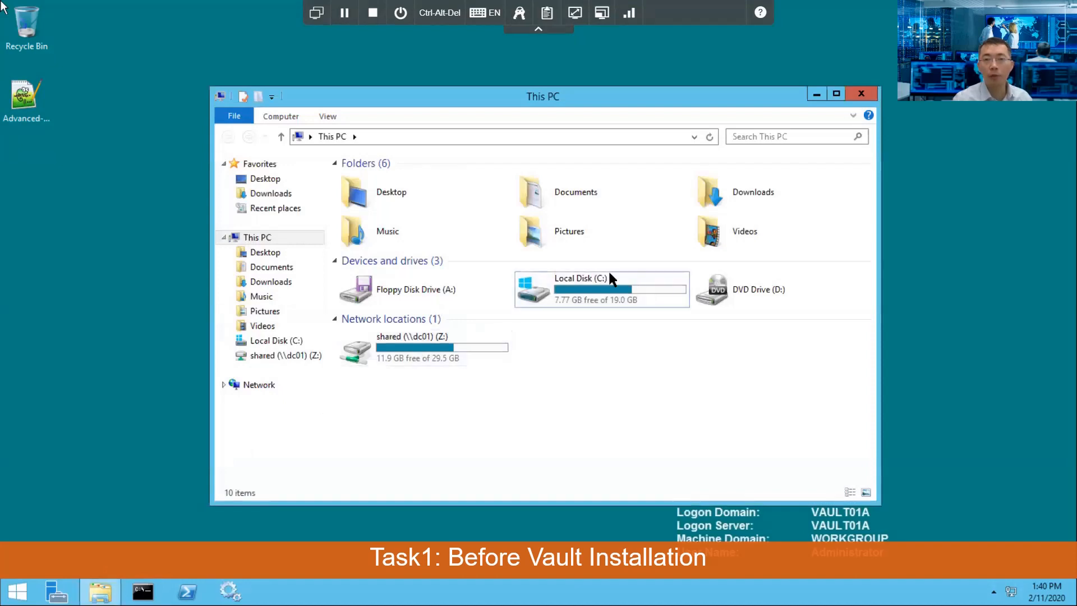
pyautogui.doubleClick(601, 266)
pyautogui.click(333, 261)
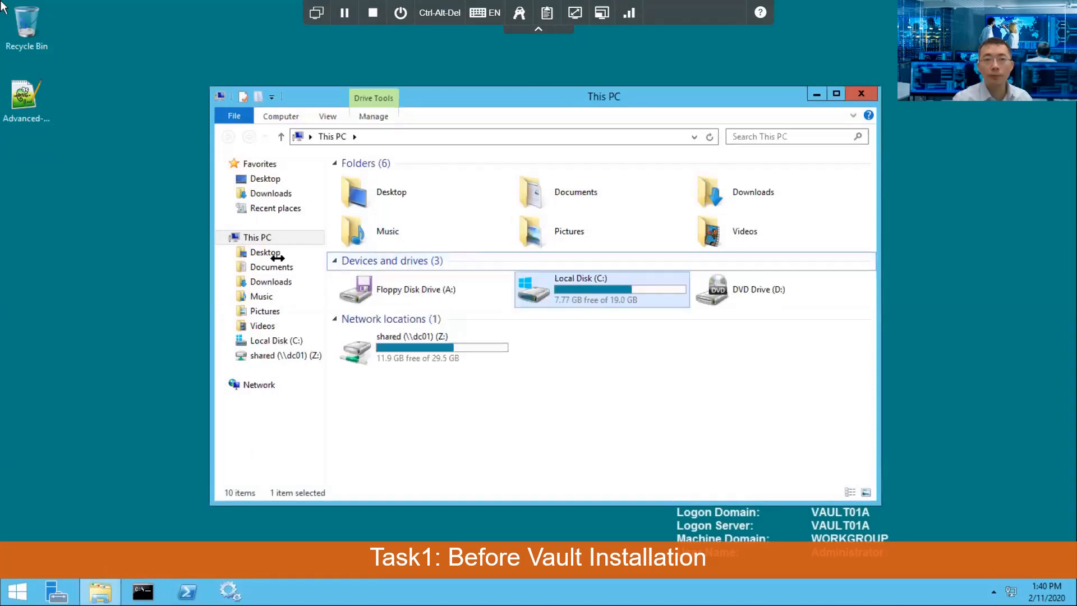
pyautogui.click(276, 340)
pyautogui.doubleClick(437, 200)
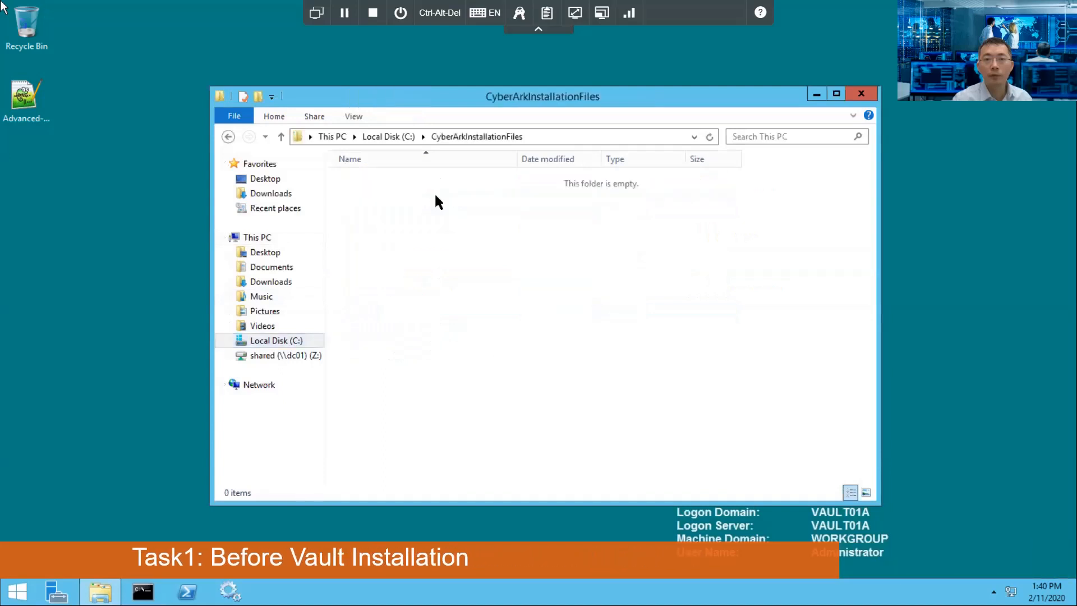
pyautogui.click(387, 138)
pyautogui.doubleClick(441, 223)
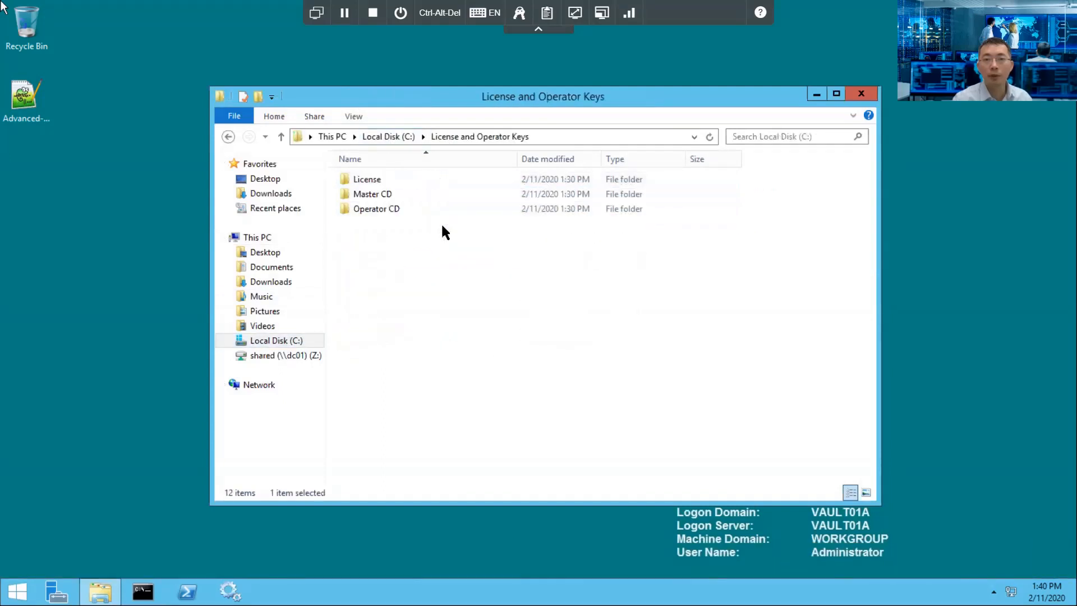
pyautogui.doubleClick(402, 180)
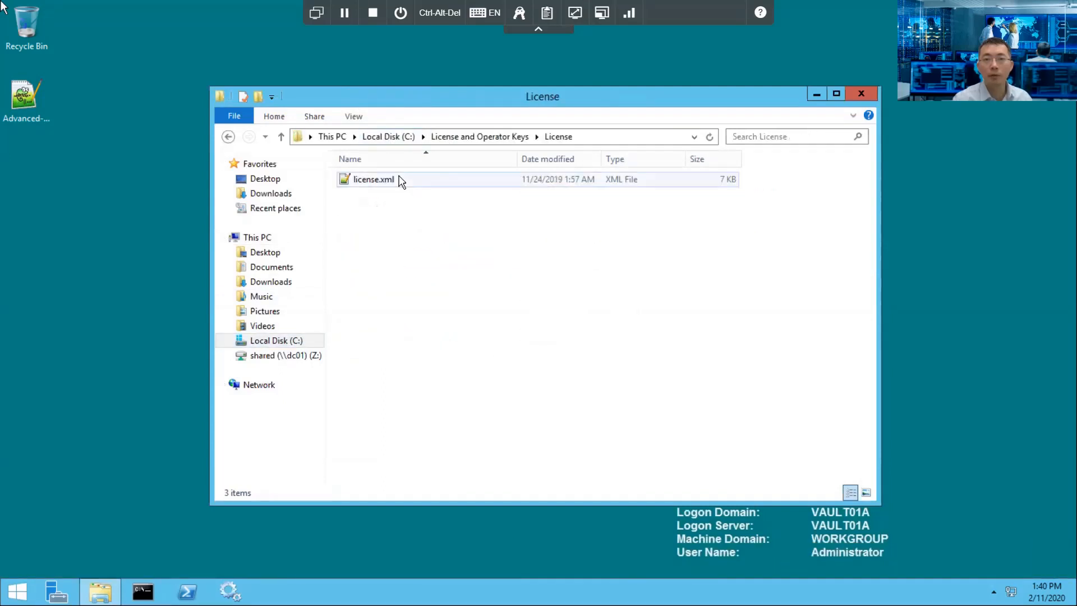
# Step: Check the Client and Server installer folders under Vault Install Files, then minimize the browser
pyautogui.click(281, 136)
pyautogui.click(281, 136)
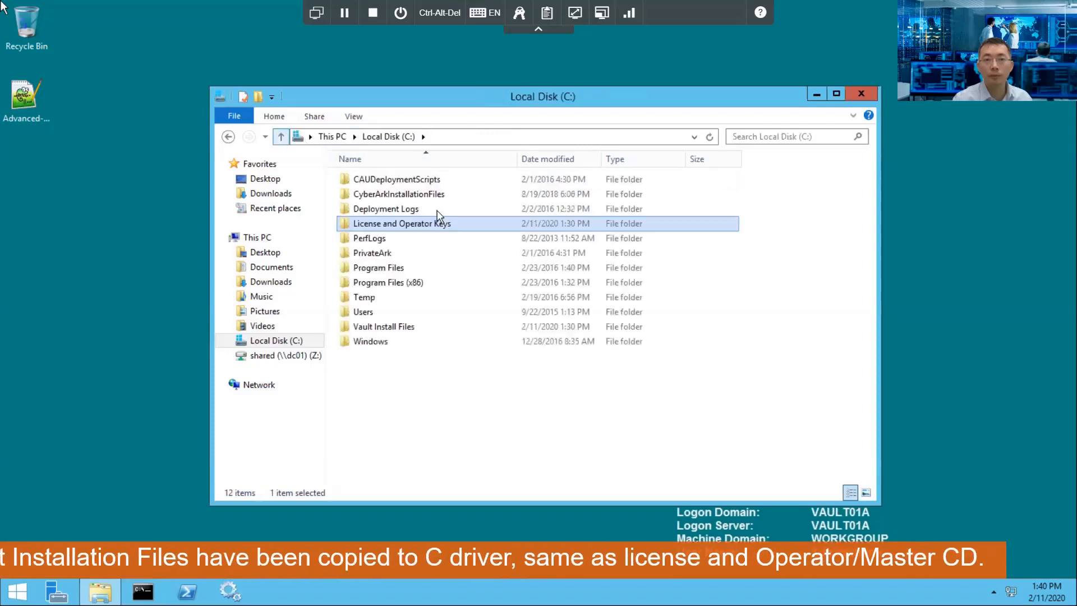
pyautogui.doubleClick(427, 324)
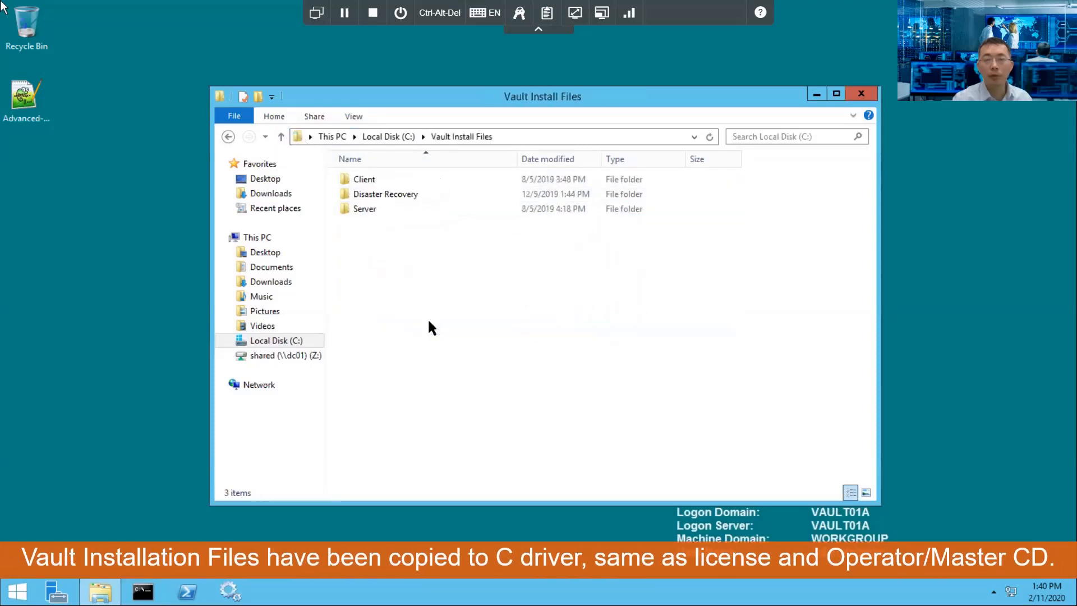
pyautogui.doubleClick(390, 179)
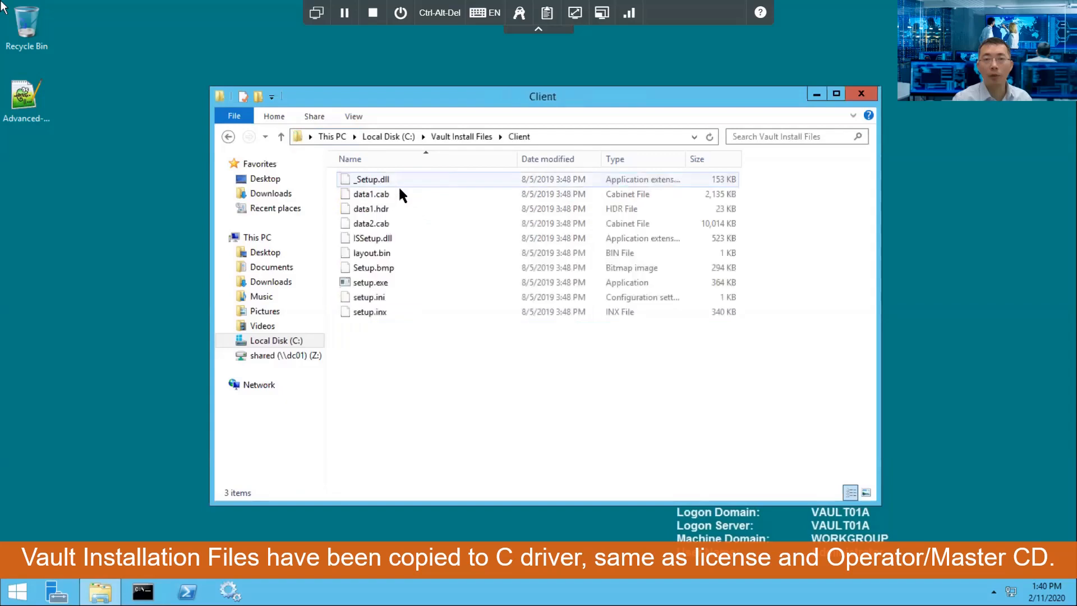
pyautogui.click(281, 136)
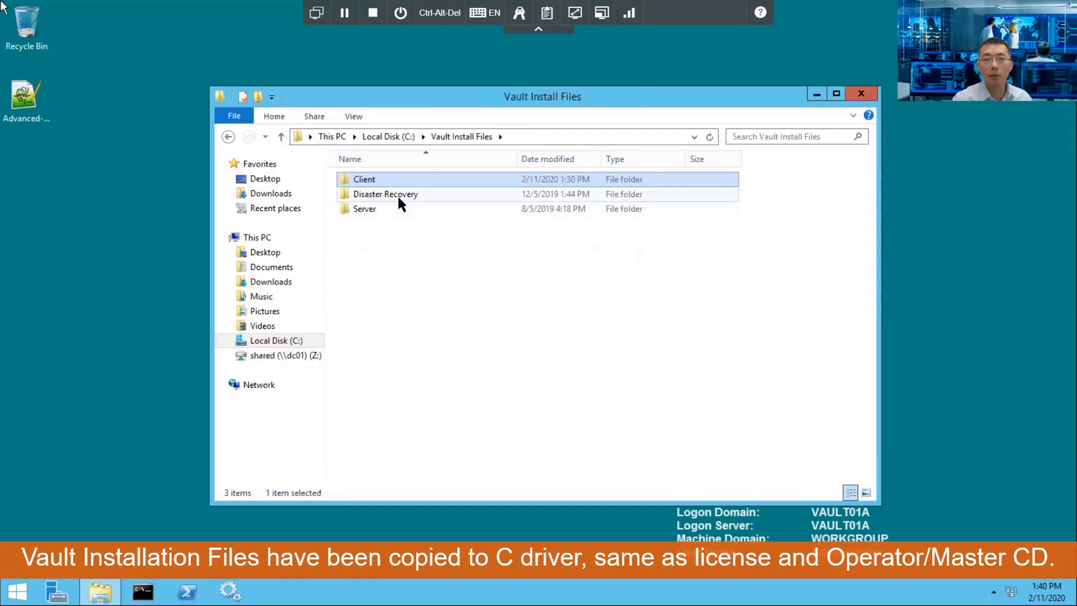
pyautogui.doubleClick(365, 208)
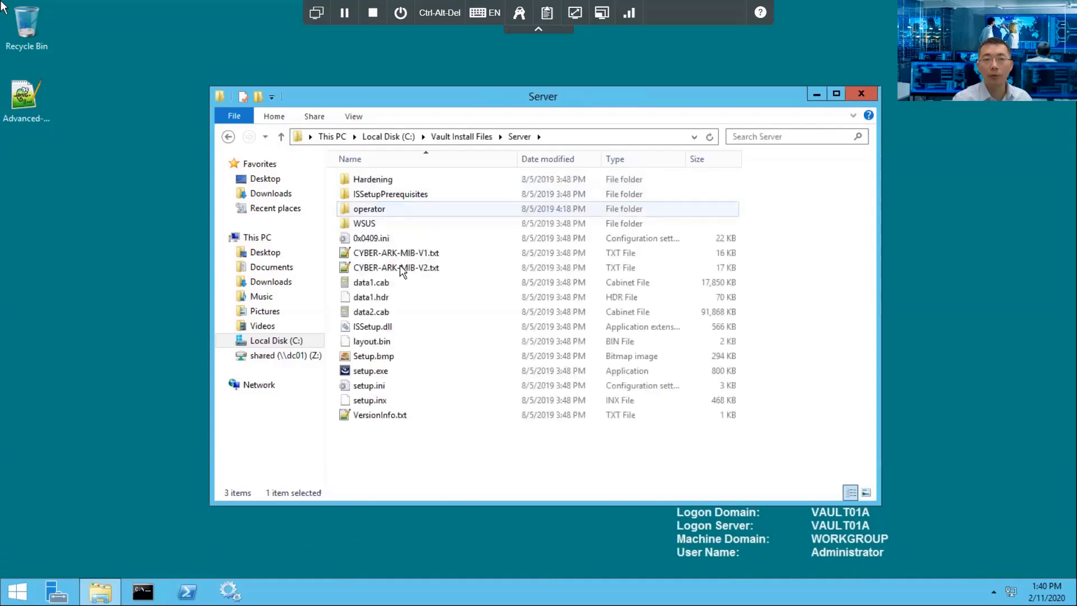
pyautogui.click(281, 136)
pyautogui.click(283, 136)
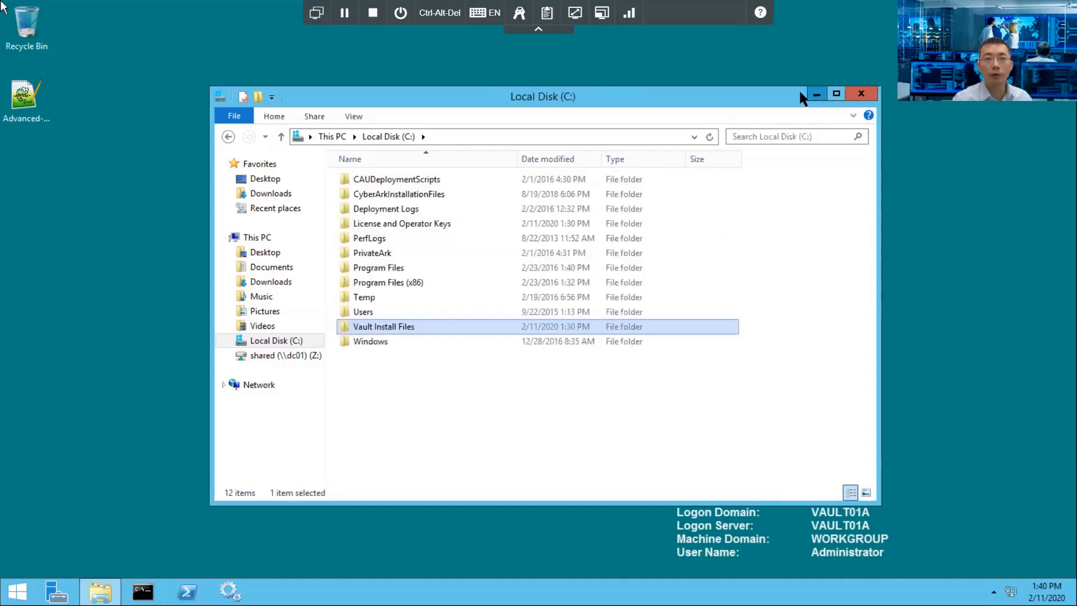
pyautogui.click(817, 94)
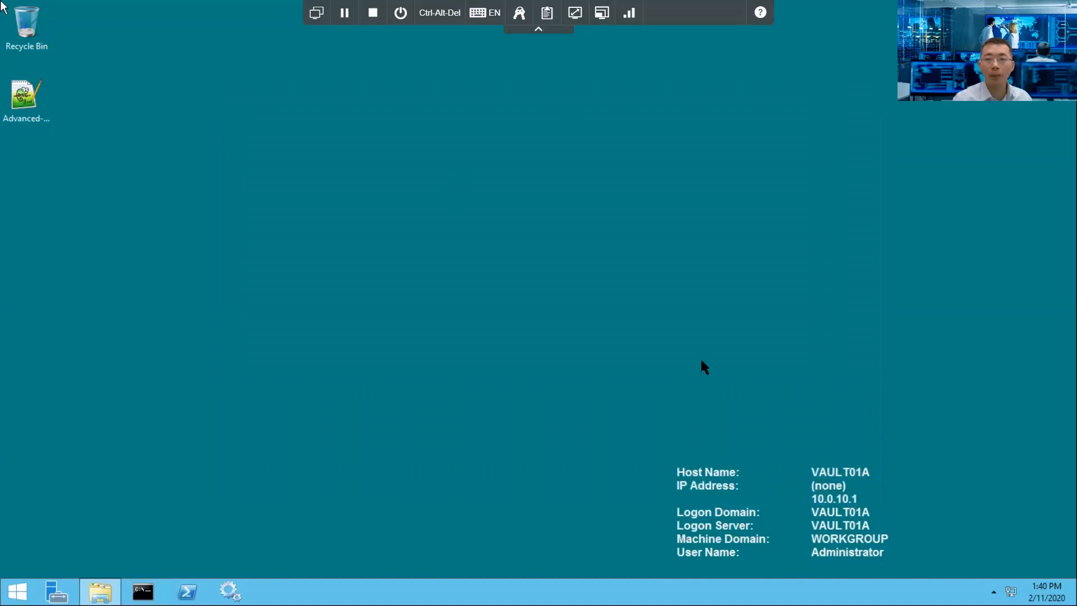
# Step: Disable IPv6 on the Public adapter and view its IPv4 properties (static 10.0.10.1)
pyautogui.rightClick(1010, 590)
pyautogui.click(988, 581)
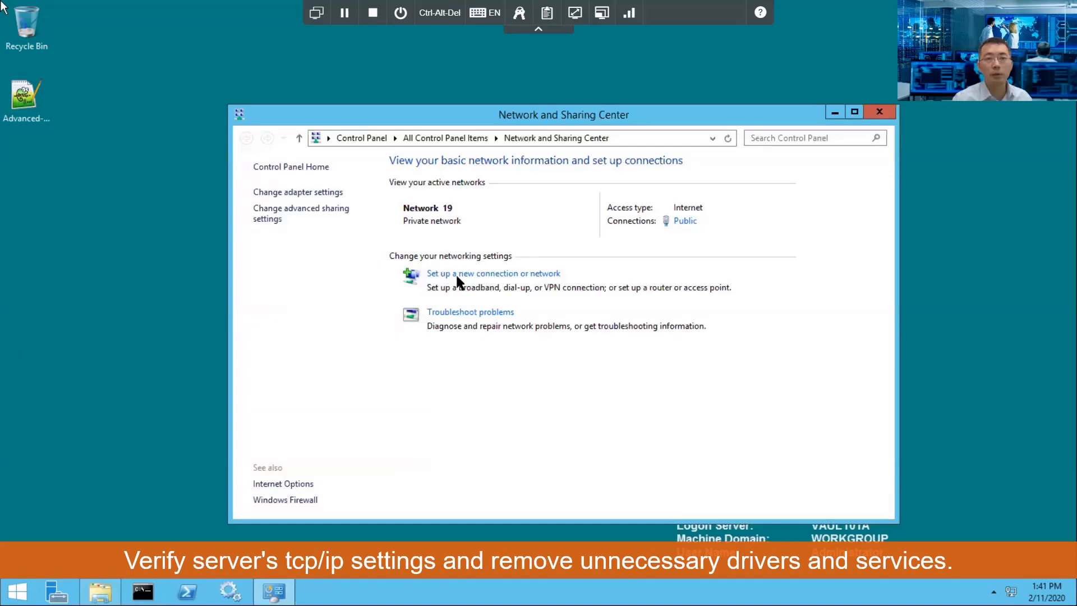
pyautogui.click(331, 194)
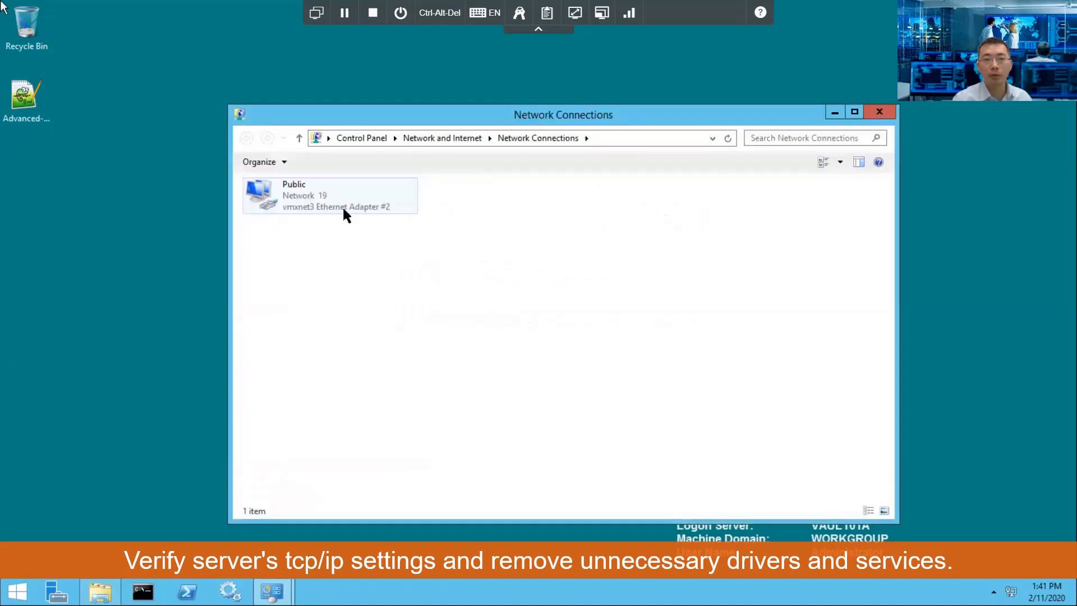
pyautogui.rightClick(334, 194)
pyautogui.click(418, 330)
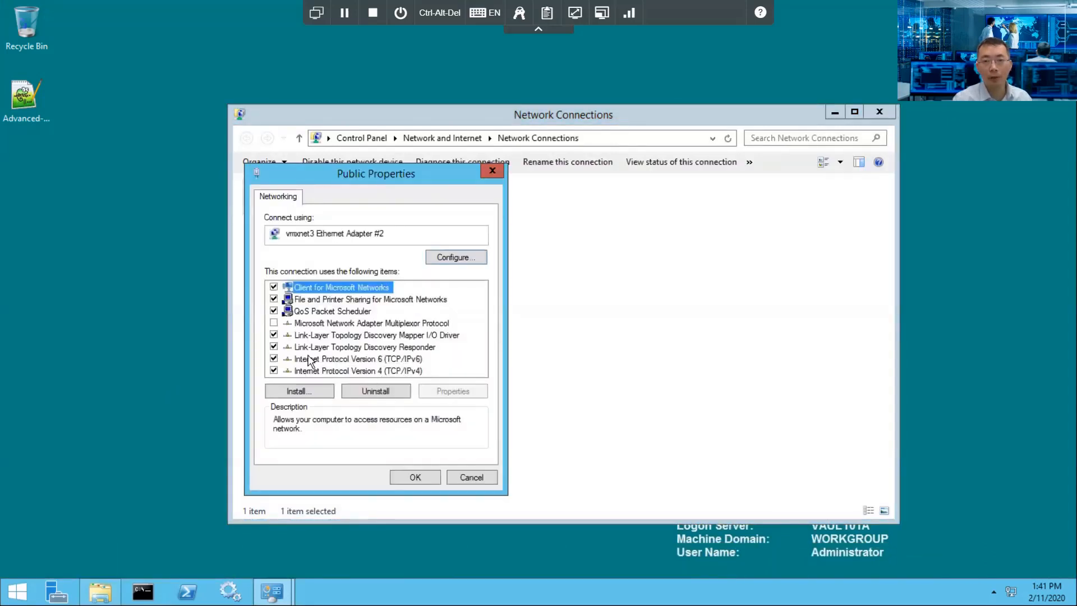
pyautogui.click(274, 359)
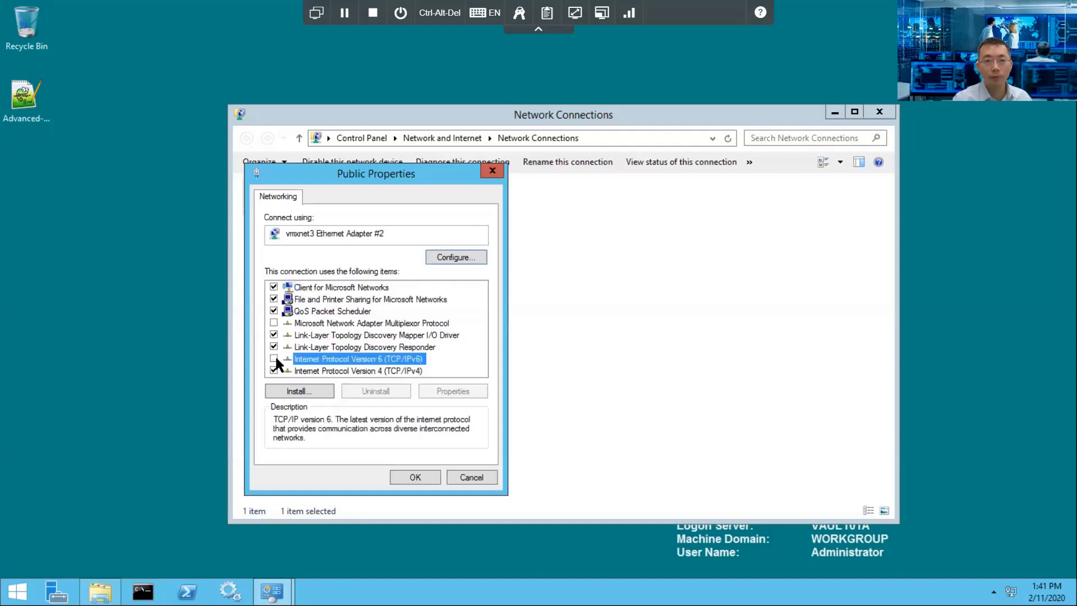
pyautogui.click(392, 368)
pyautogui.click(437, 393)
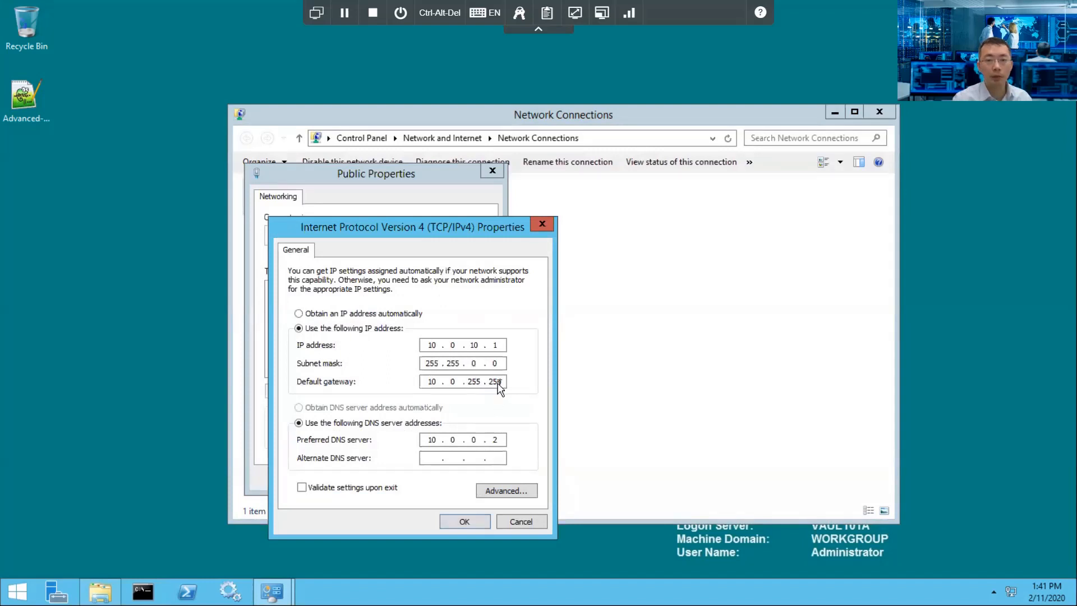
# Step: In advanced TCP/IP settings, remove DNS server 10.0.0.2 and turn off DNS registration and LMHOSTS lookup
pyautogui.click(508, 490)
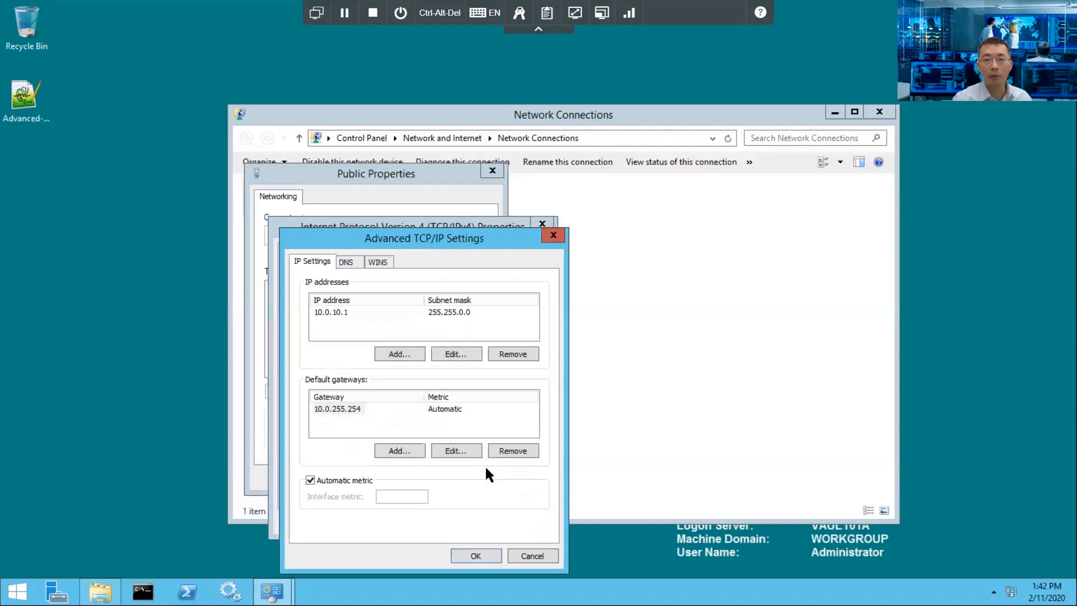
pyautogui.click(346, 257)
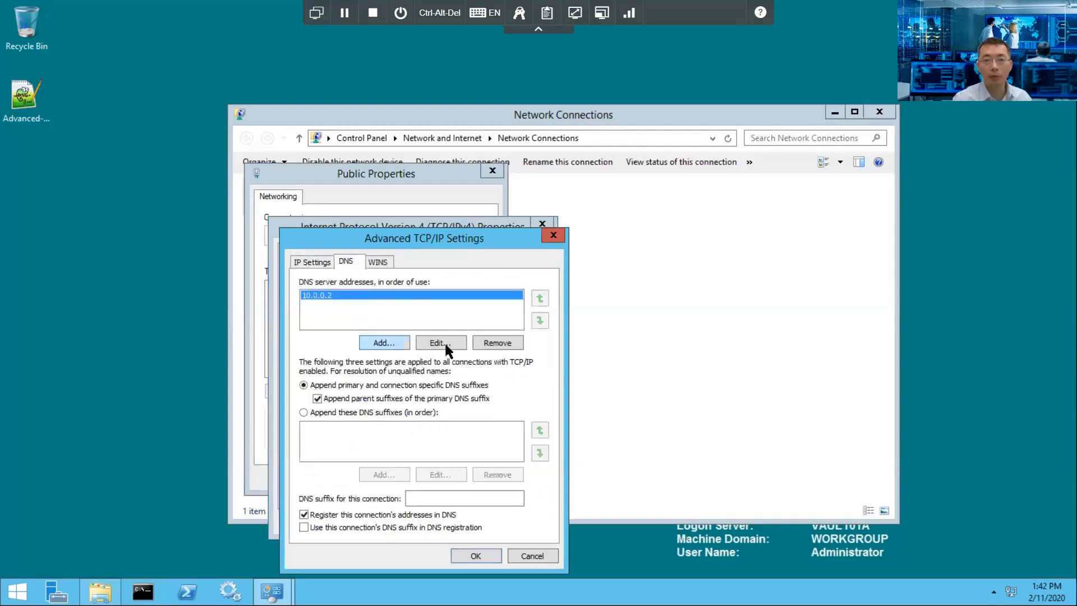
pyautogui.click(487, 344)
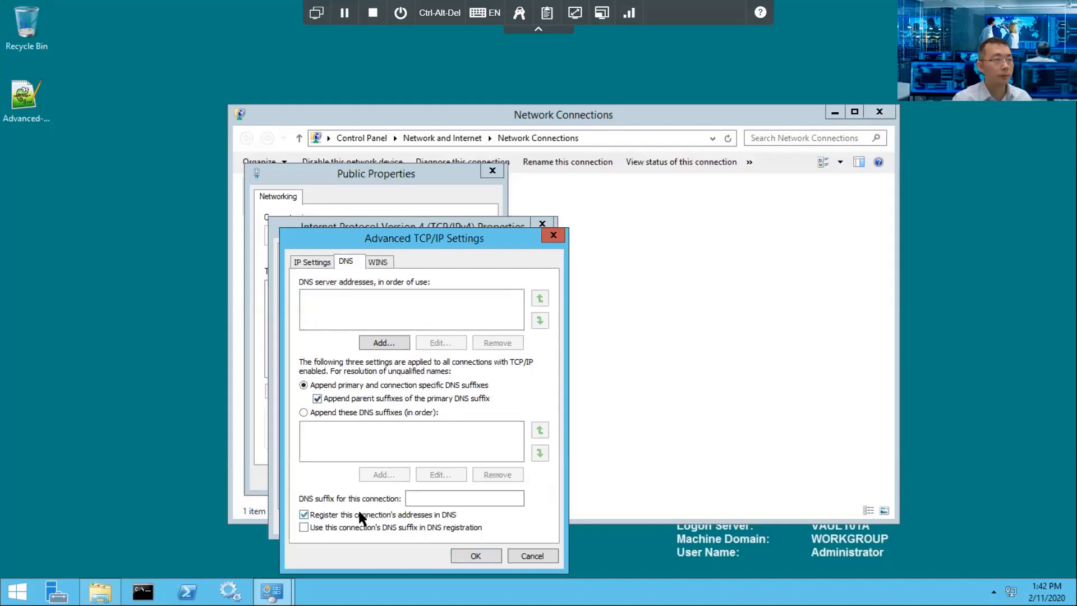
pyautogui.click(375, 261)
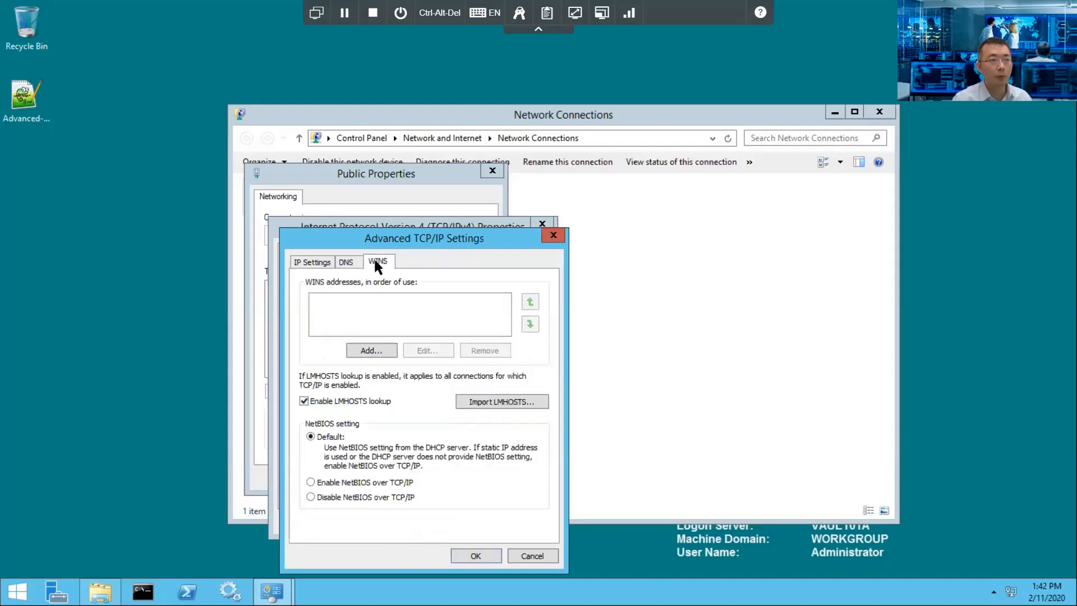
pyautogui.click(379, 402)
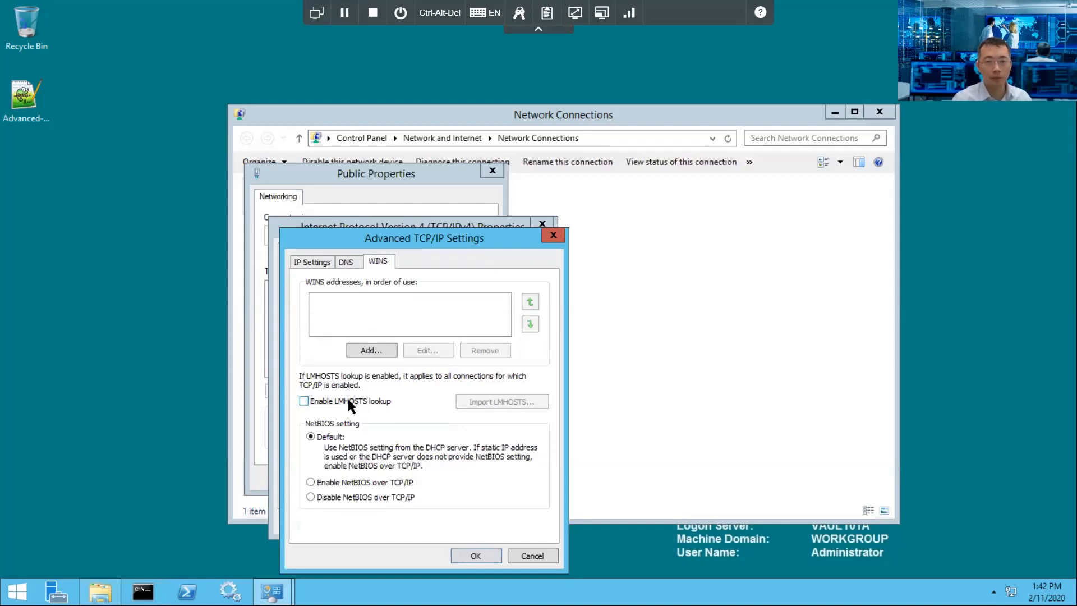
pyautogui.click(345, 262)
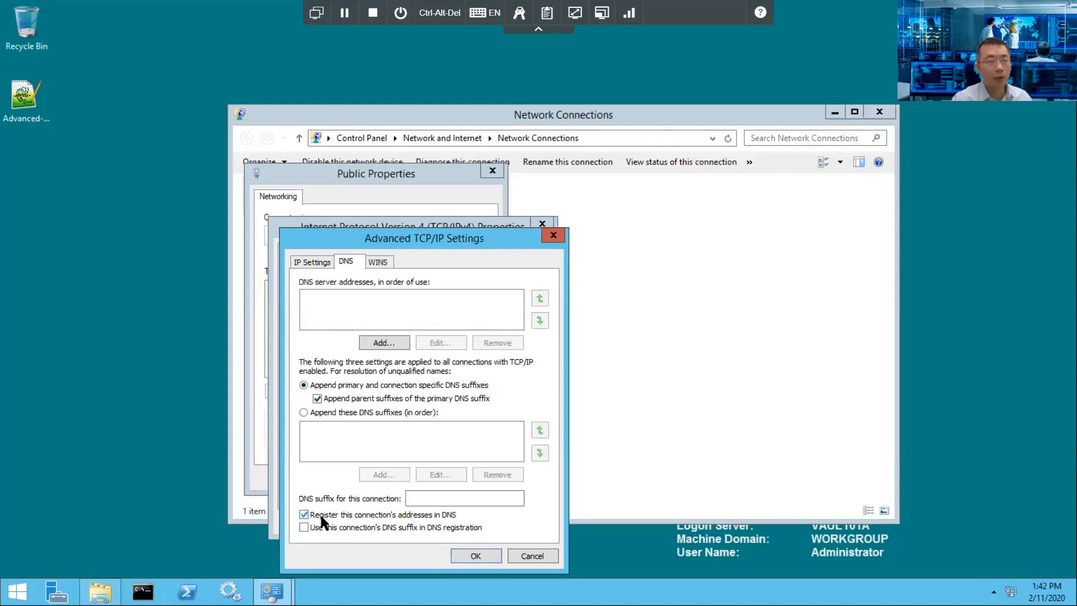
pyautogui.click(357, 517)
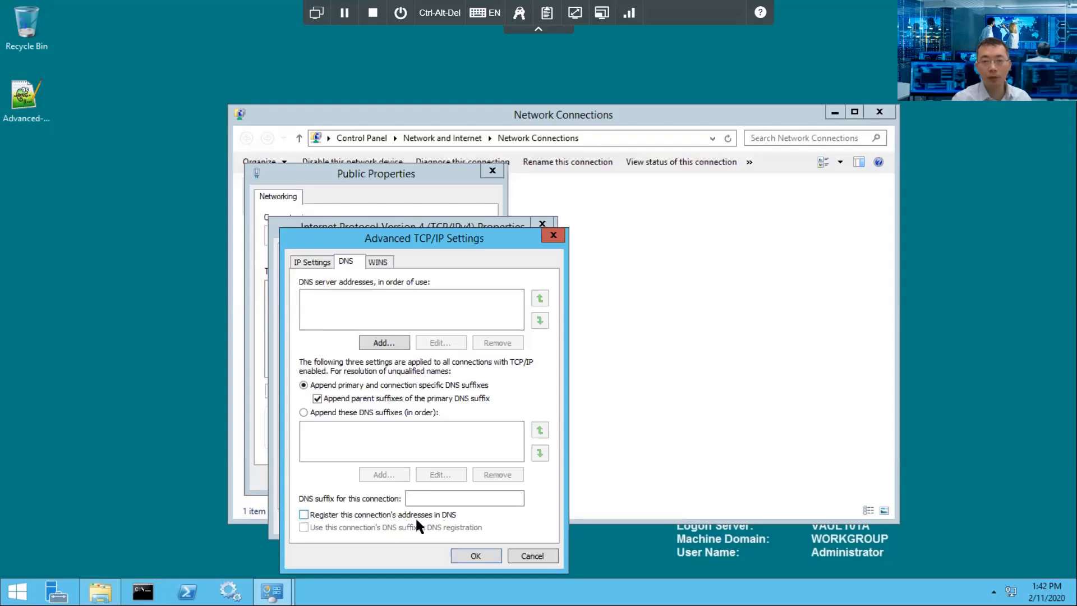
pyautogui.click(380, 261)
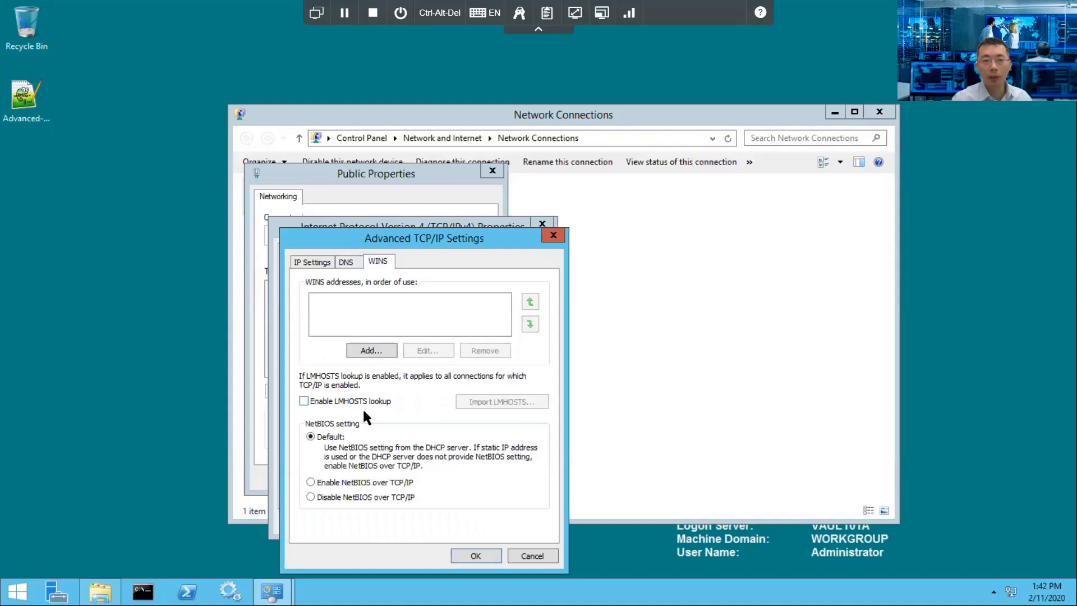
pyautogui.click(318, 258)
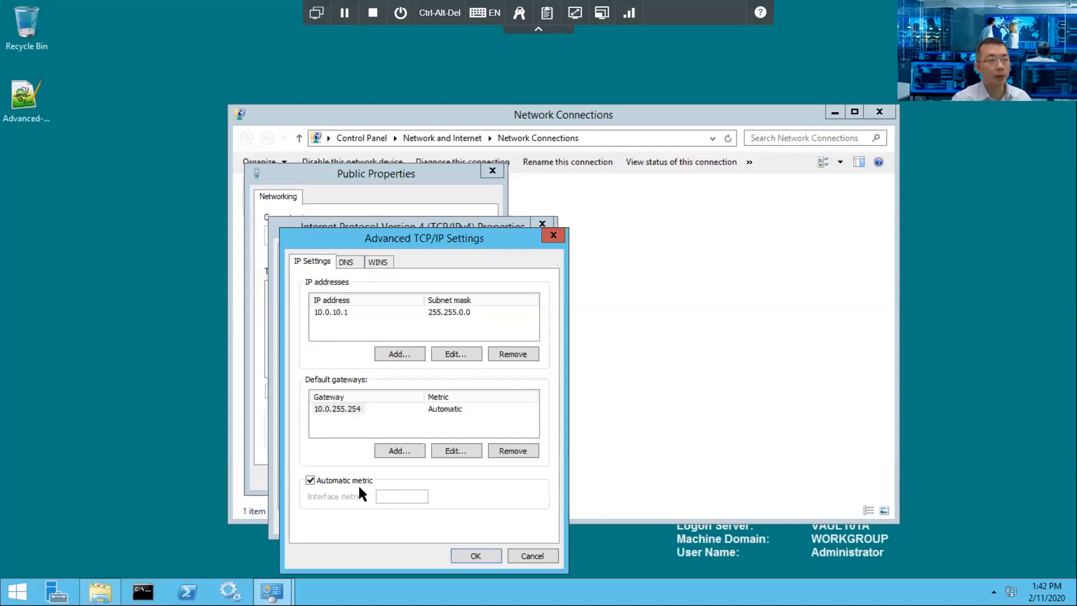
pyautogui.click(476, 556)
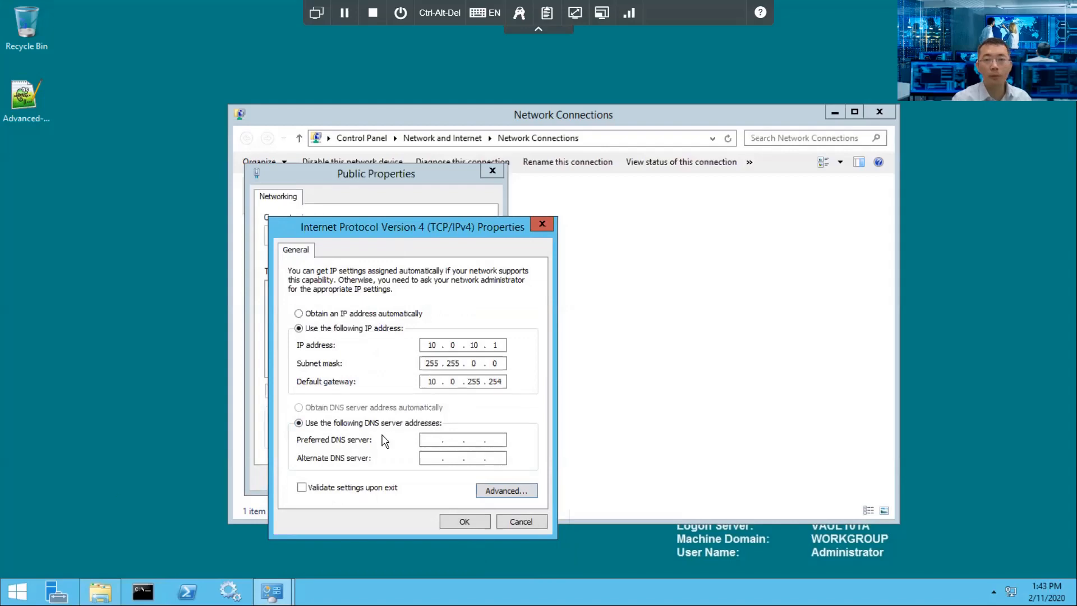
# Step: Uninstall the Link-Layer Topology Discovery Responder from the Public adapter
pyautogui.click(465, 522)
pyautogui.click(351, 348)
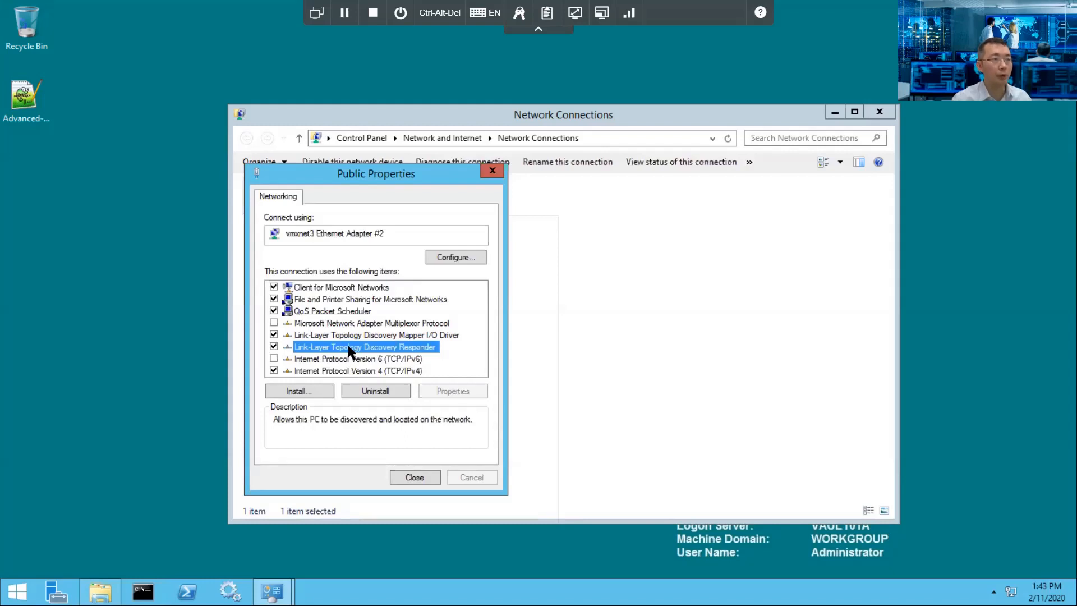
pyautogui.click(387, 392)
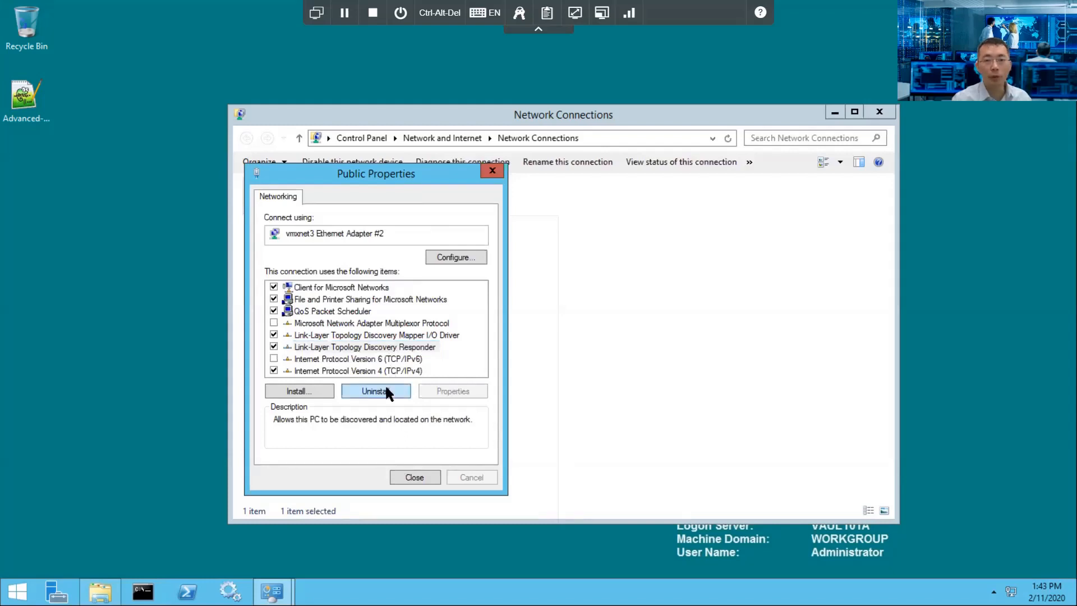
pyautogui.click(608, 346)
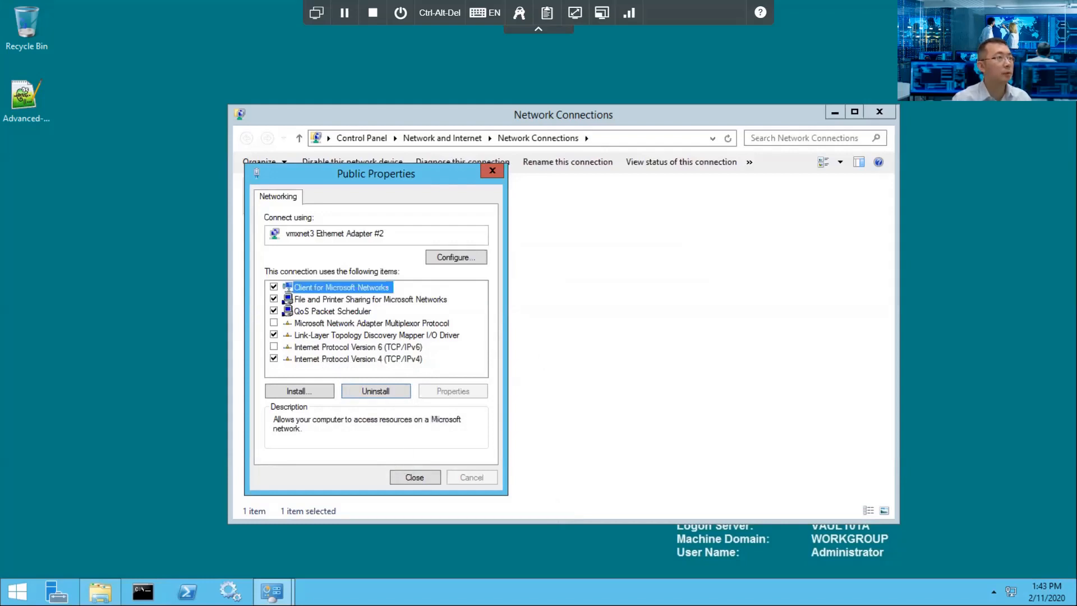
pyautogui.click(410, 478)
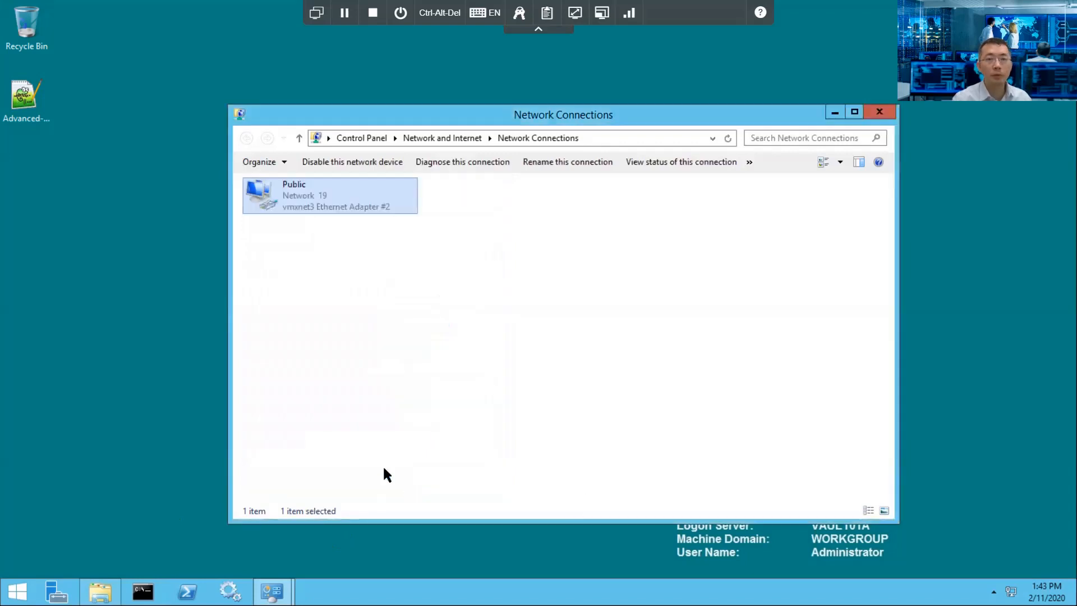
# Step: Uninstall Client for Microsoft Networks, File and Printer Sharing and QoS Packet Scheduler, postponing restarts
pyautogui.rightClick(356, 204)
pyautogui.click(417, 333)
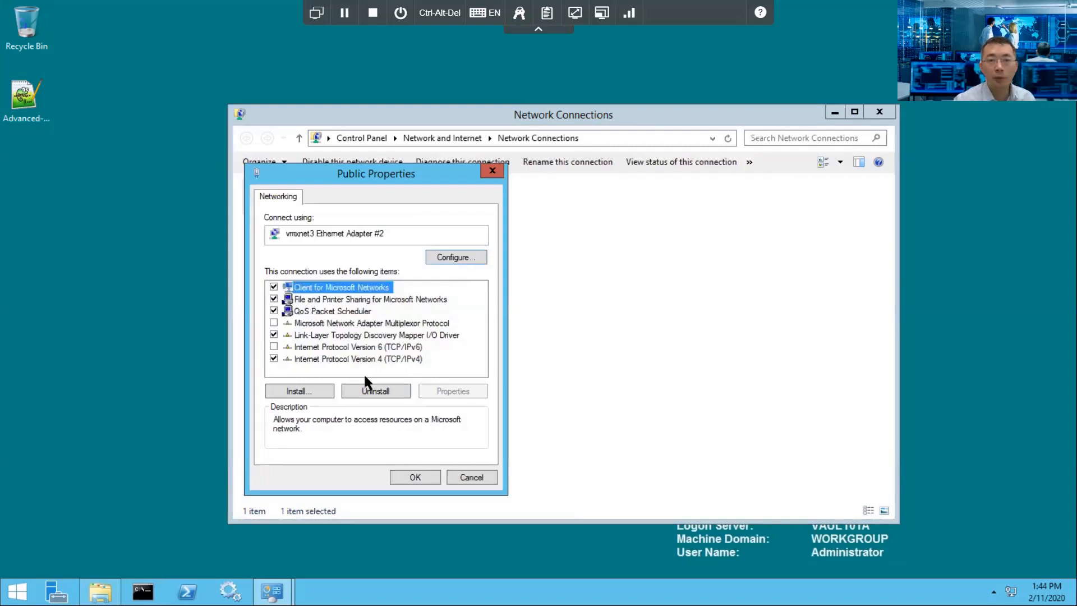
pyautogui.click(368, 391)
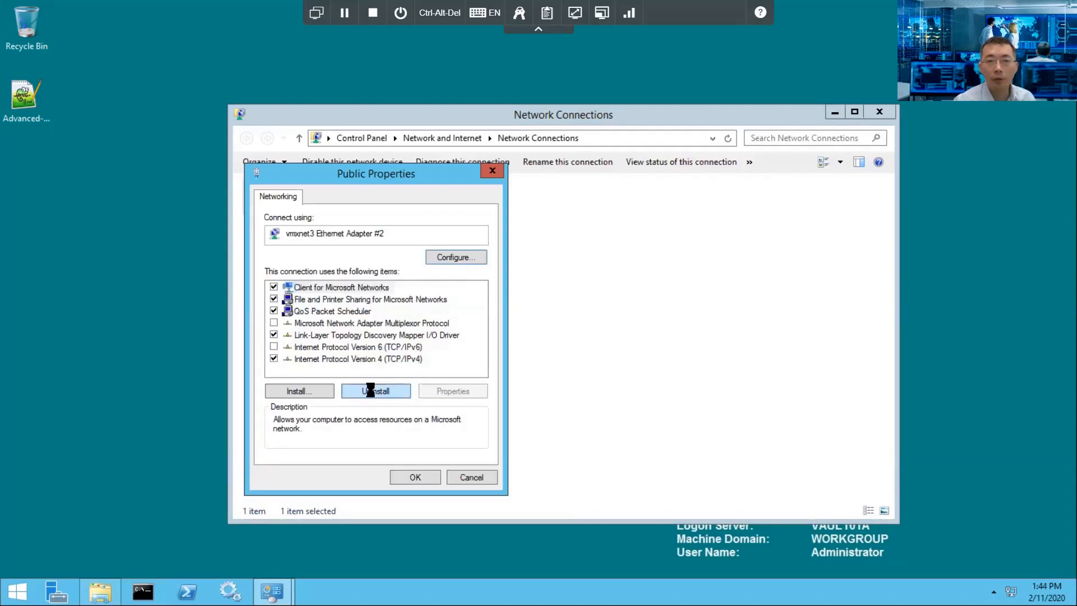
pyautogui.click(599, 342)
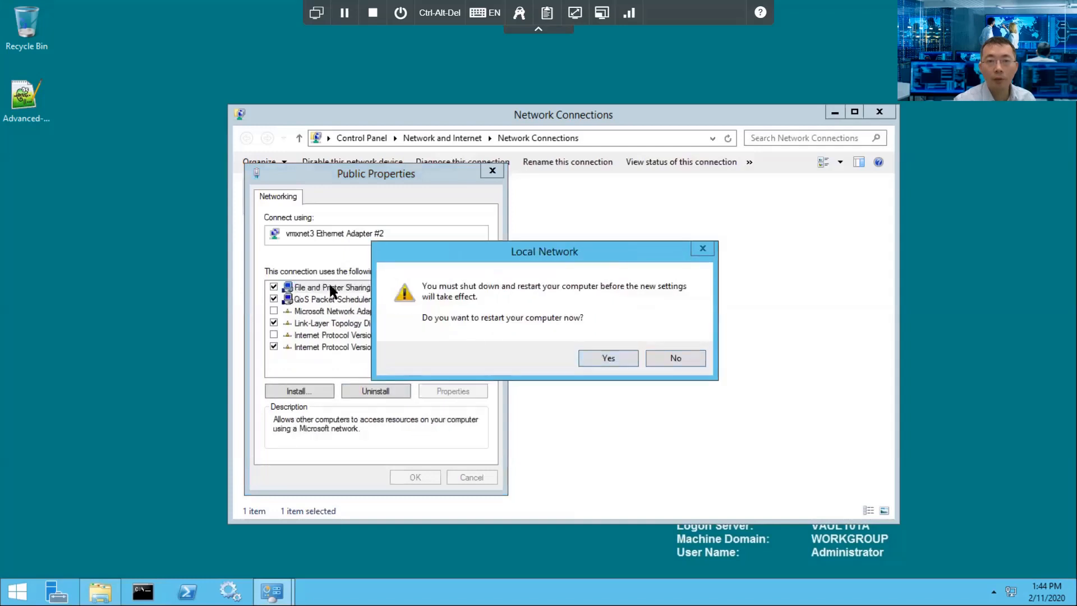
pyautogui.click(662, 358)
pyautogui.click(383, 392)
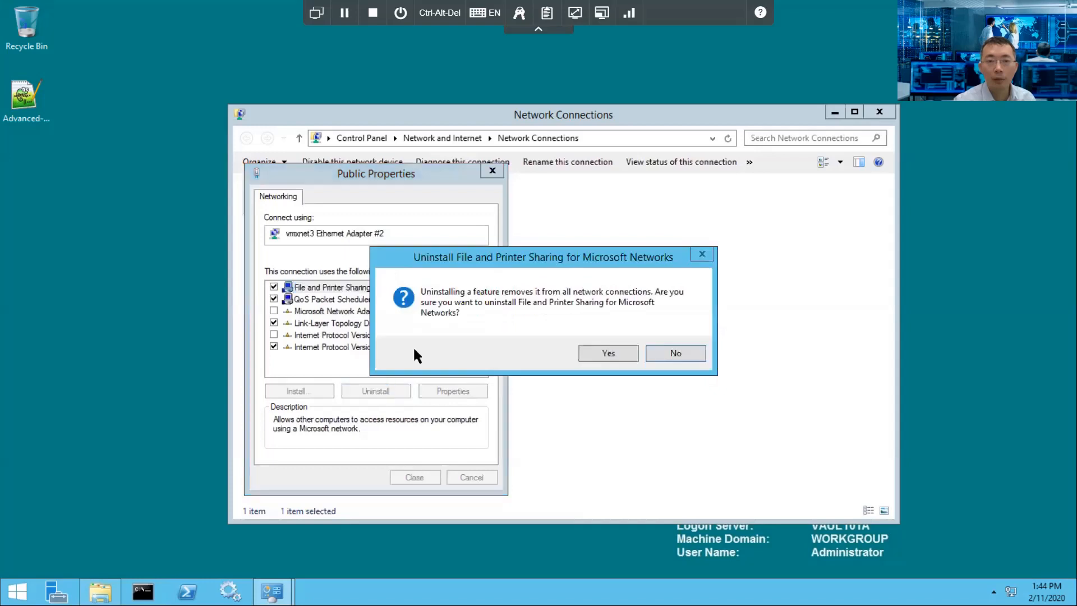
pyautogui.click(622, 356)
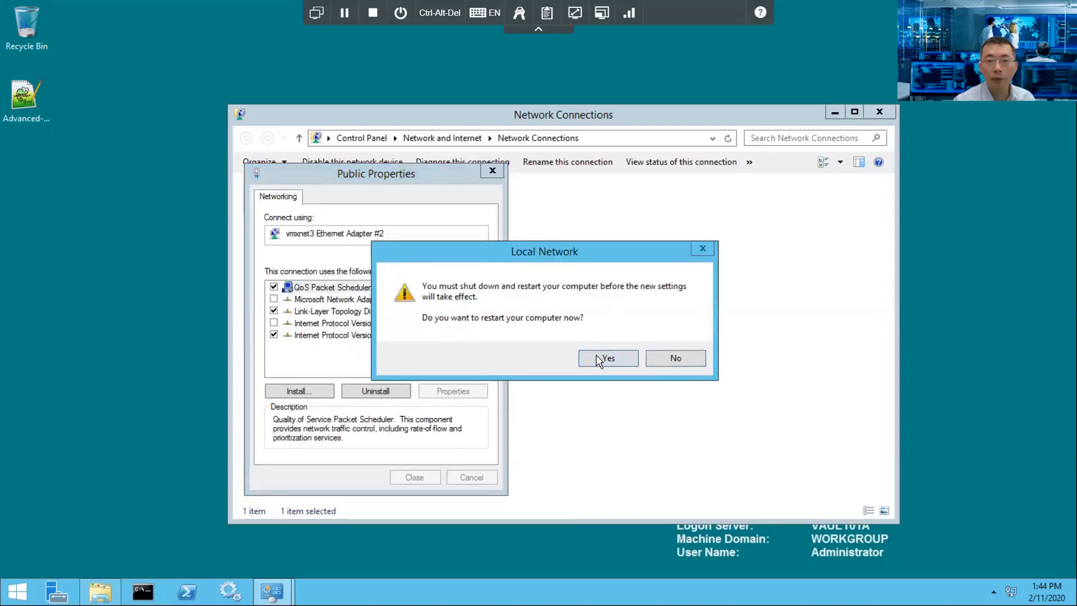
pyautogui.click(672, 357)
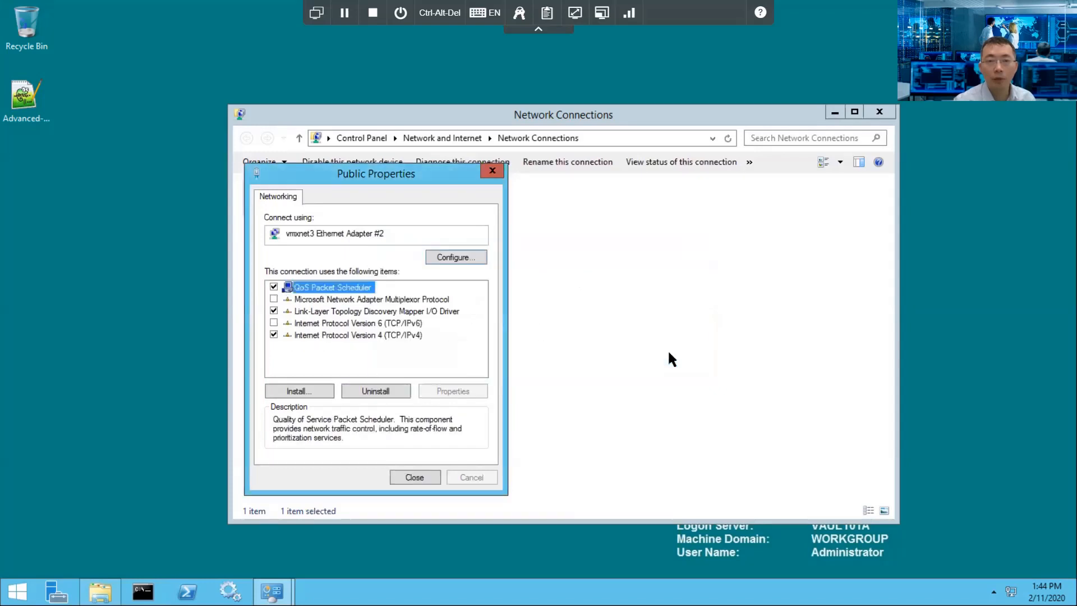
pyautogui.click(376, 391)
pyautogui.click(609, 347)
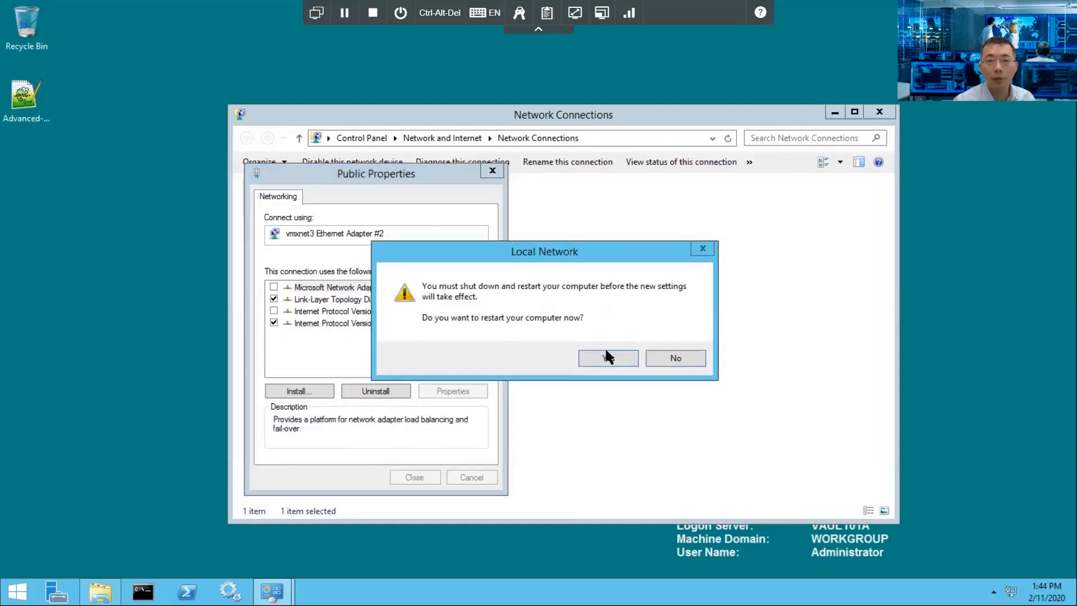
pyautogui.click(671, 359)
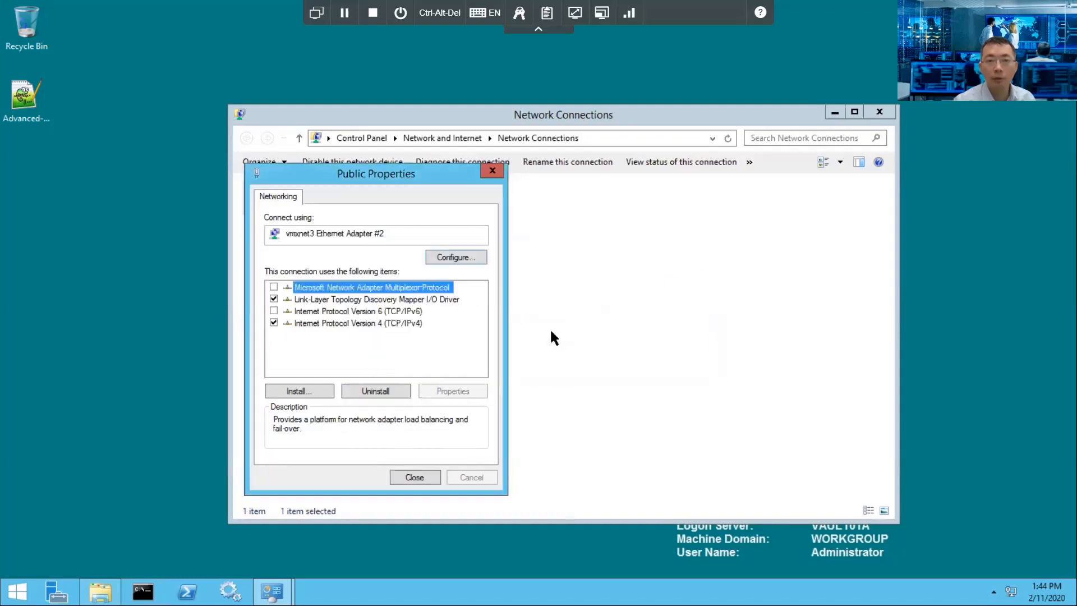
# Step: Uninstall the Multiplexor Protocol and Topology Discovery Mapper I/O Driver, then restart the server
pyautogui.click(376, 391)
pyautogui.click(610, 355)
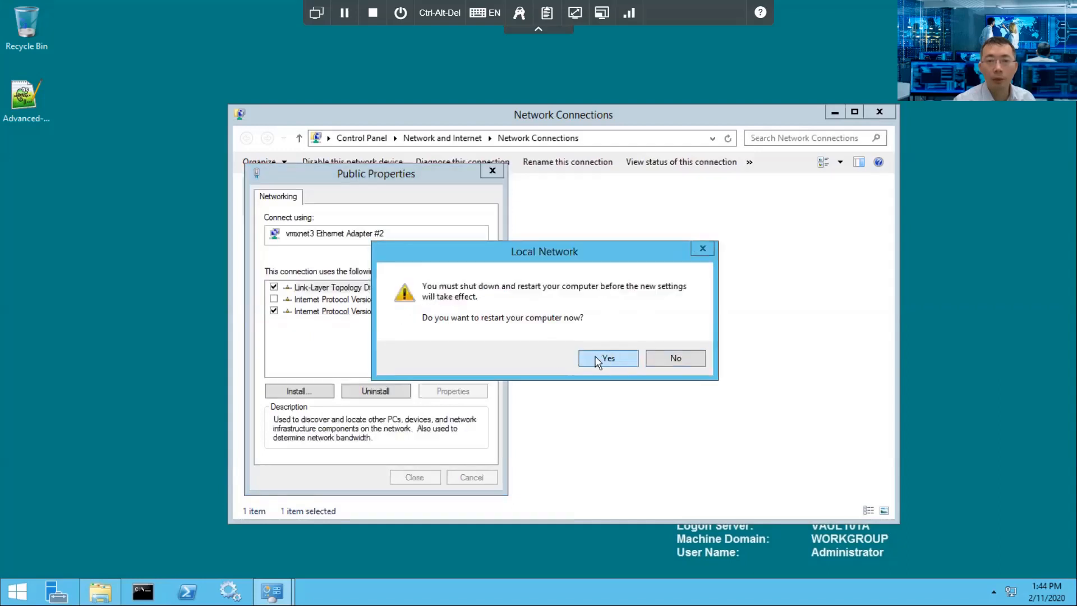
pyautogui.click(654, 353)
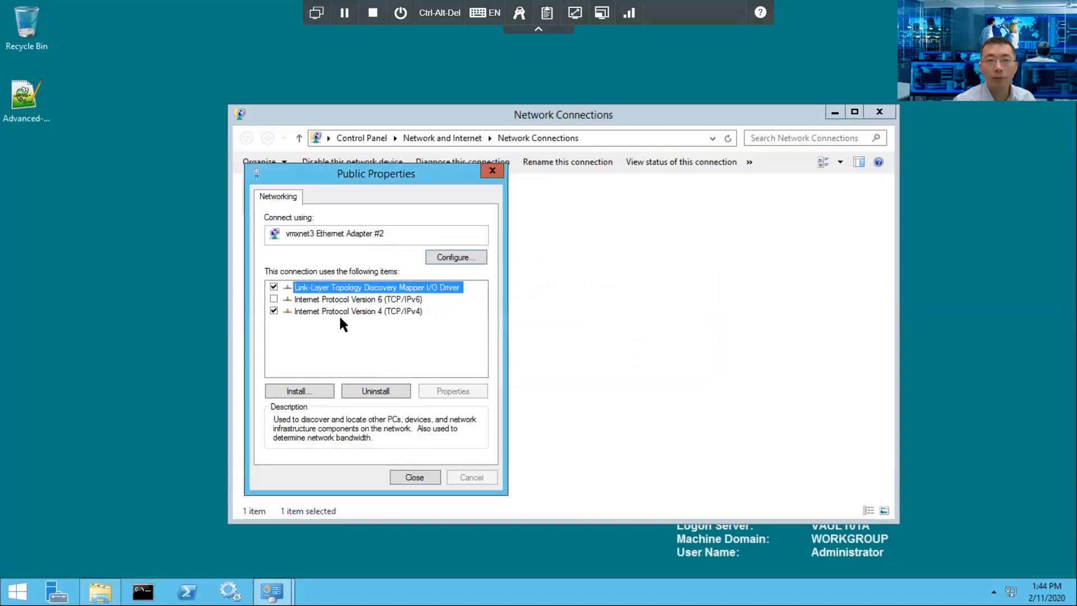
pyautogui.click(388, 390)
pyautogui.click(607, 351)
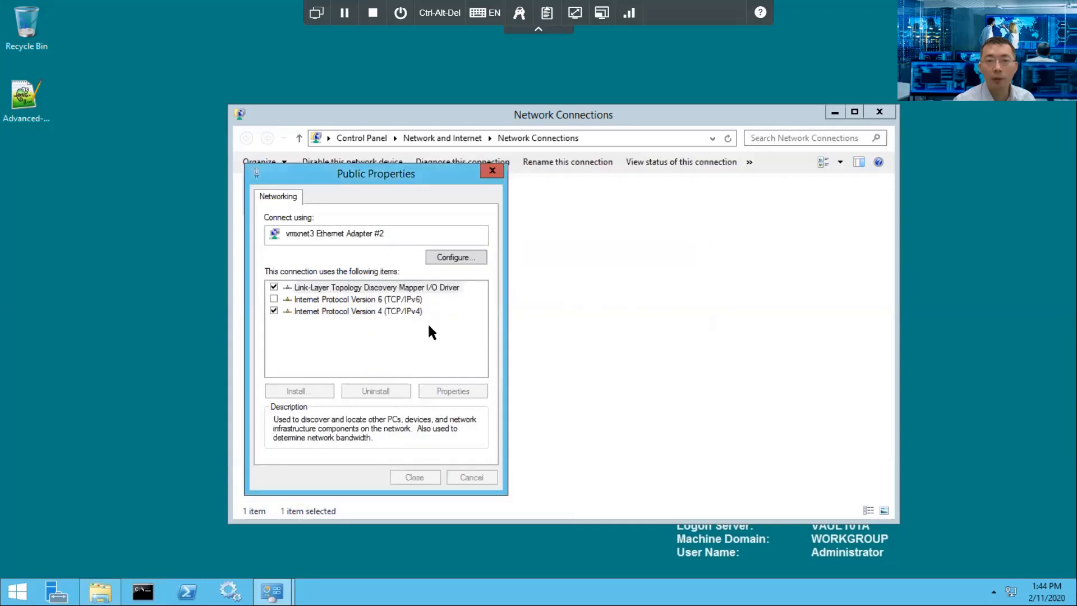
pyautogui.click(676, 358)
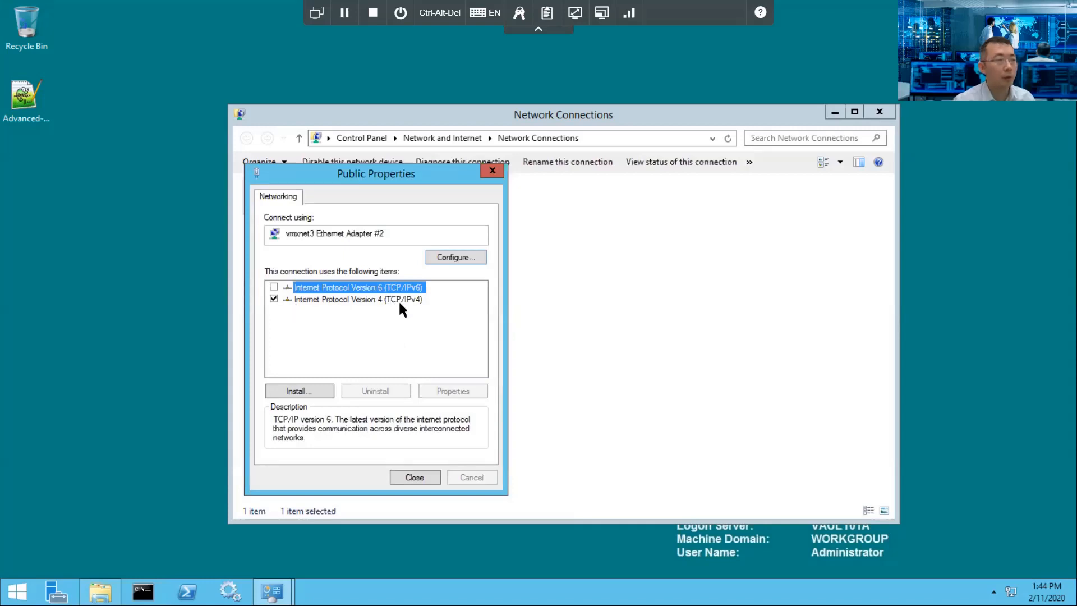
pyautogui.click(415, 478)
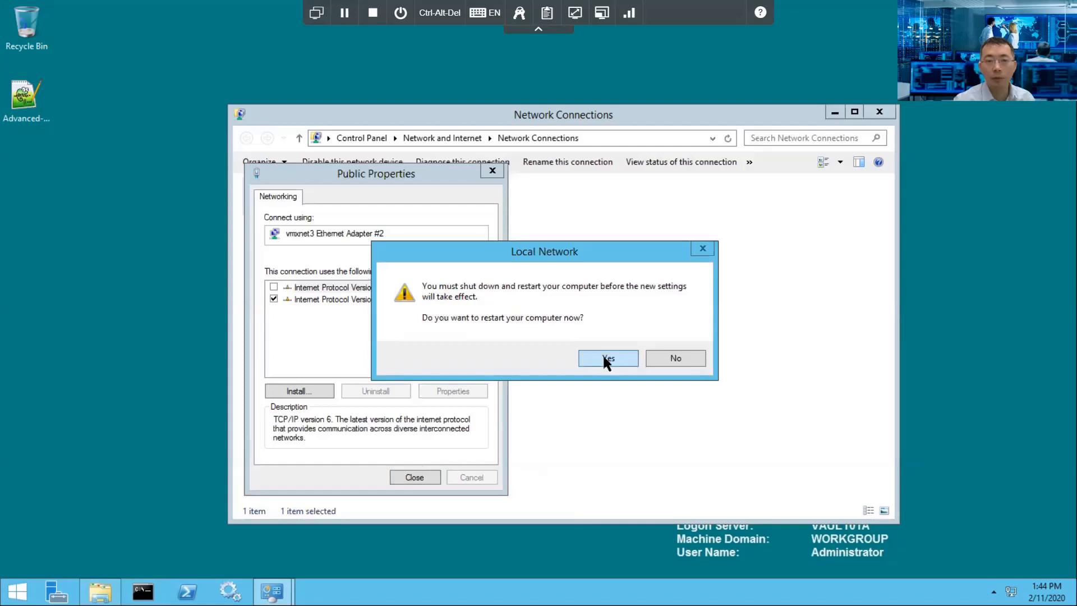
pyautogui.click(604, 357)
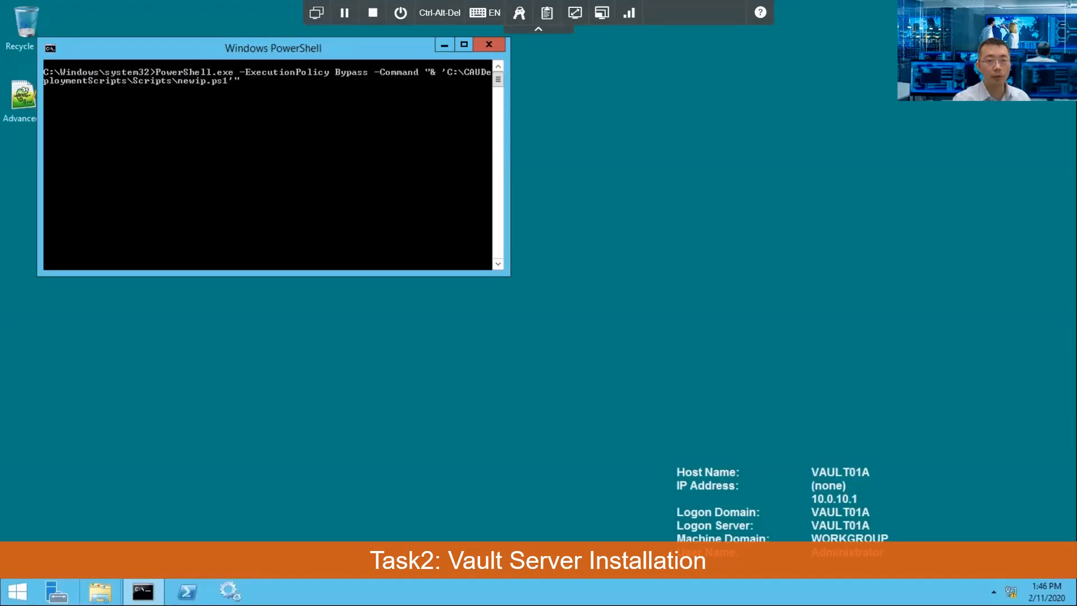
# Step: After the reboot, browse File Explorer to Local Disk (C:) > Vault Install Files
pyautogui.click(100, 591)
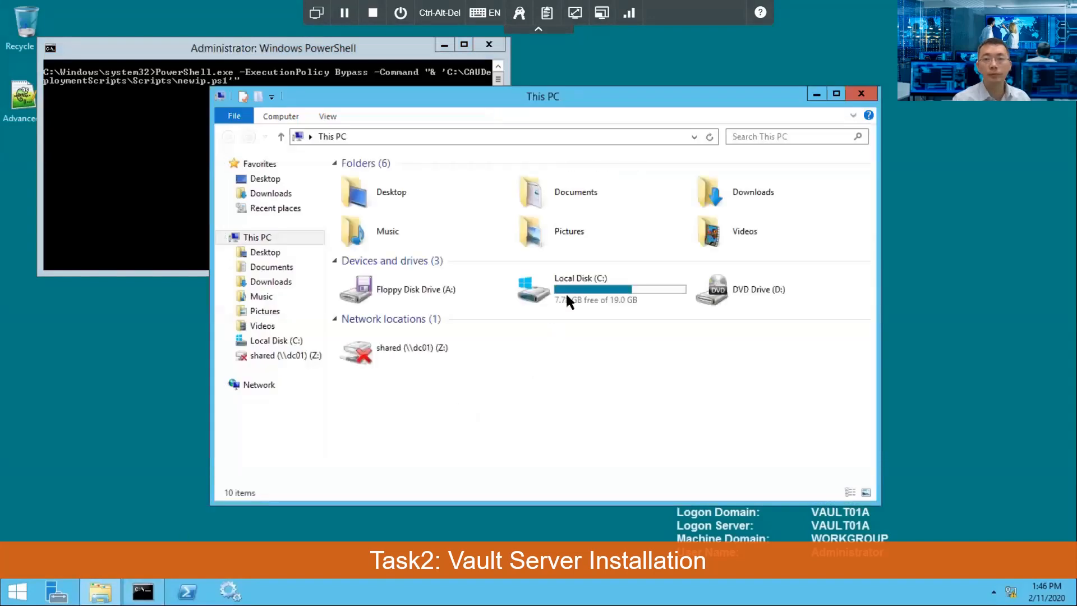
pyautogui.doubleClick(566, 297)
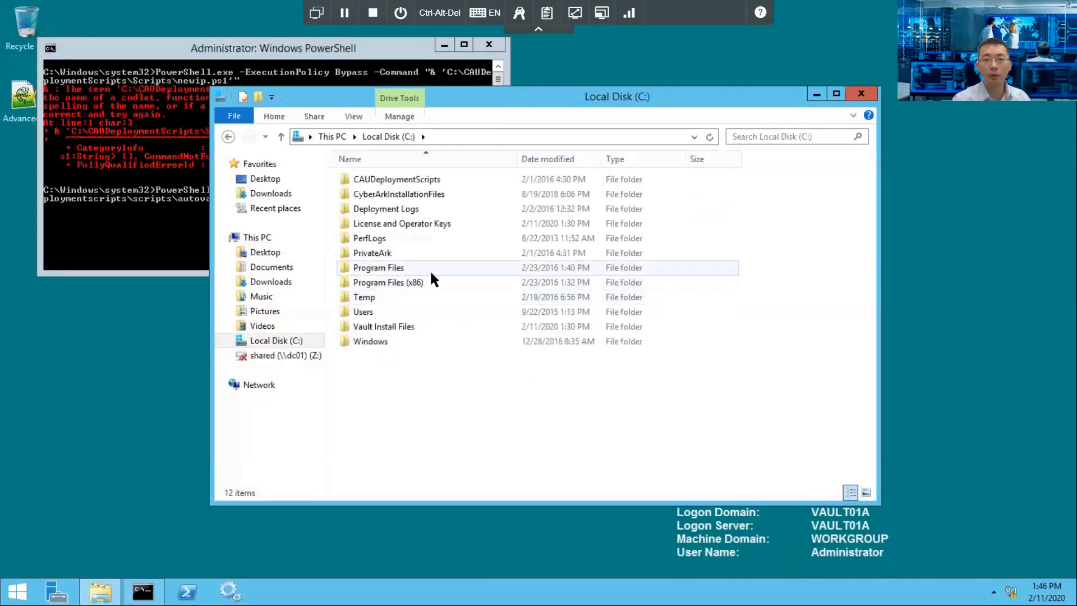
pyautogui.doubleClick(393, 327)
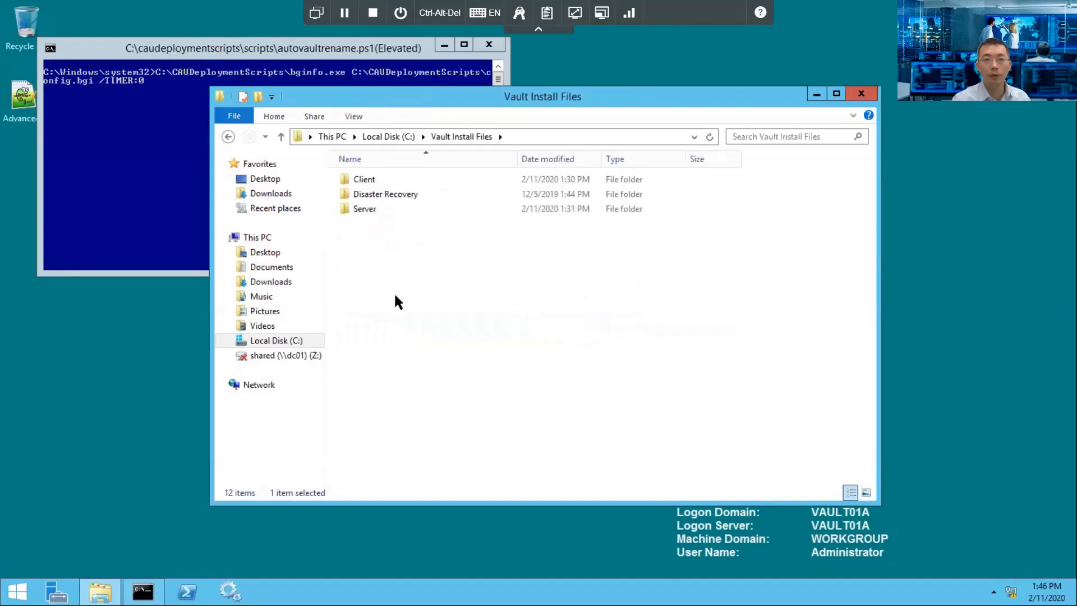
# Step: Run the Server folder's setup.exe as administrator, letting it past the SmartScreen warning
pyautogui.doubleClick(368, 209)
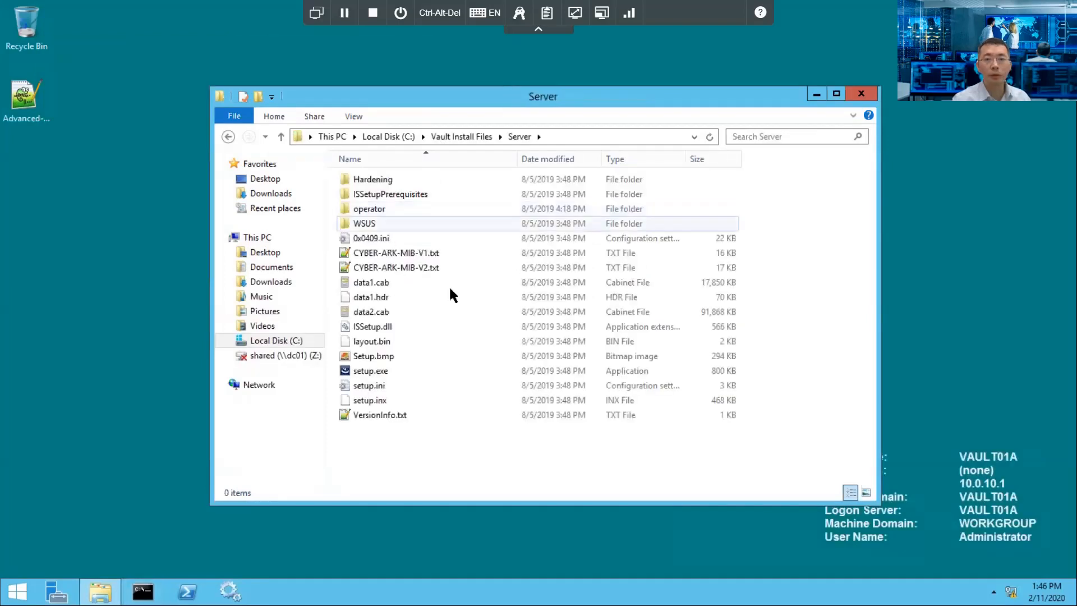
pyautogui.click(387, 373)
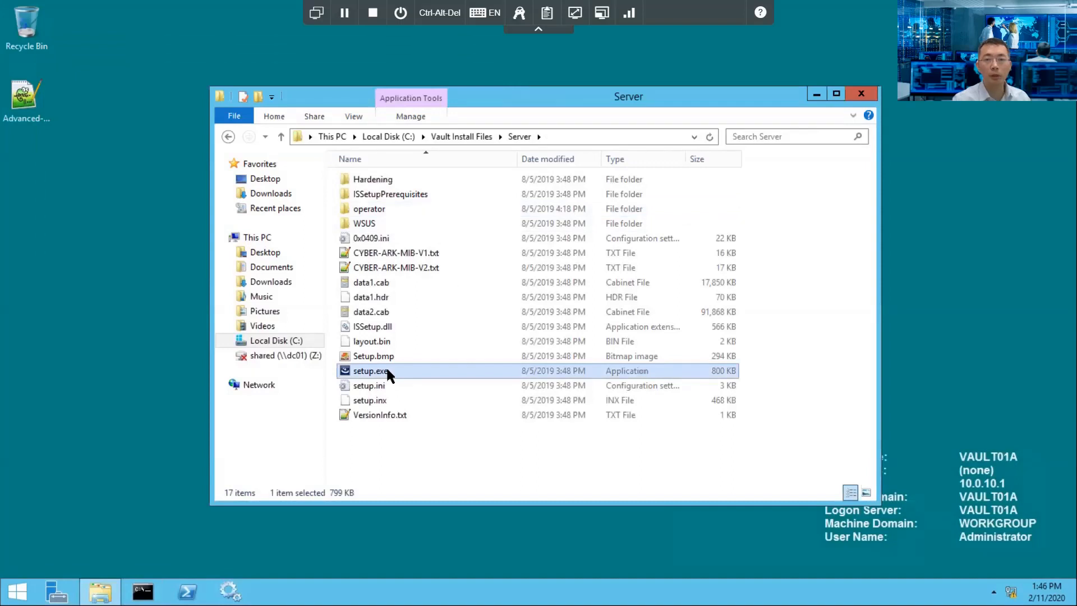
pyautogui.rightClick(387, 372)
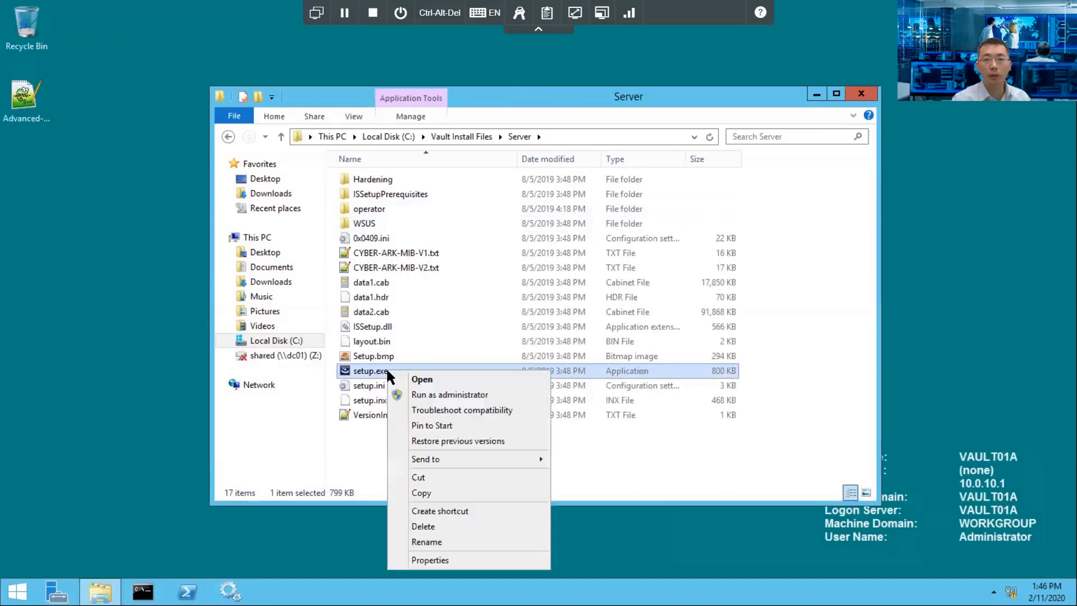
pyautogui.click(458, 395)
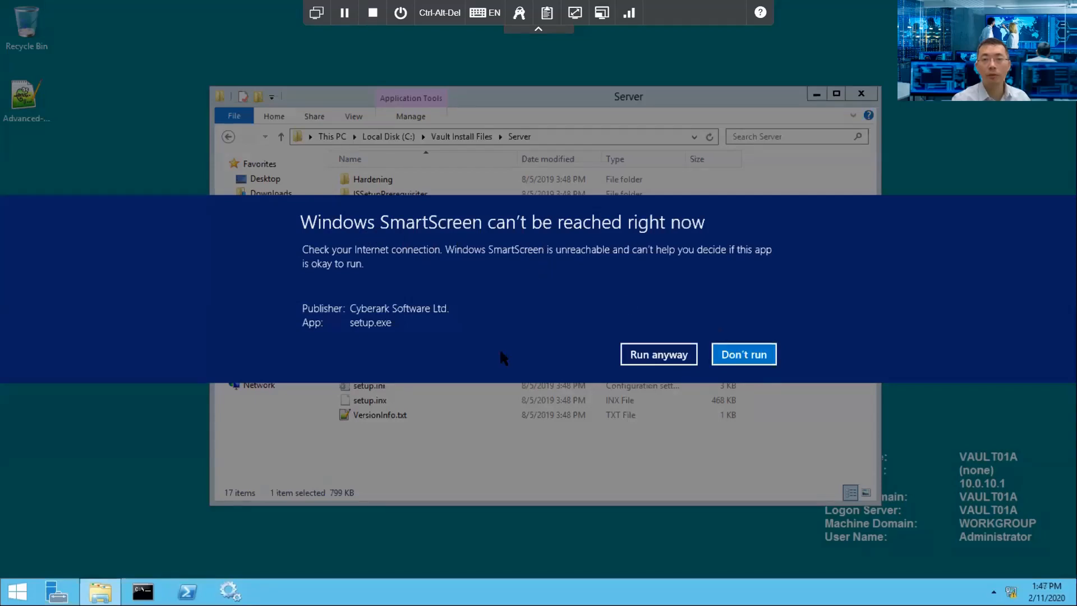
pyautogui.click(635, 356)
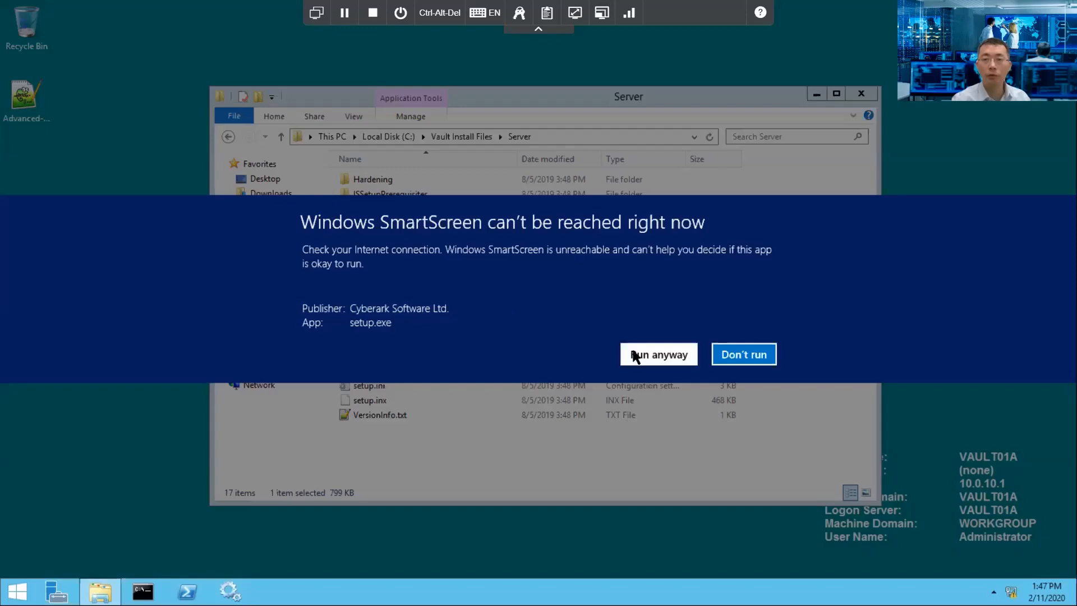
pyautogui.click(636, 357)
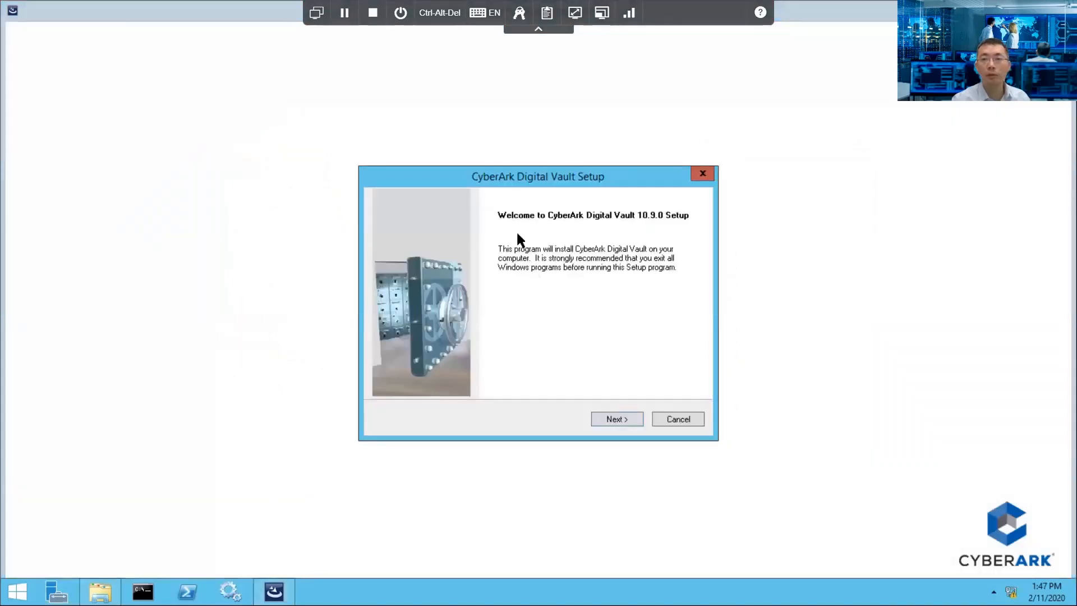
# Step: Accept the license agreement and register with name ITProSec and company 51Sec
pyautogui.click(620, 422)
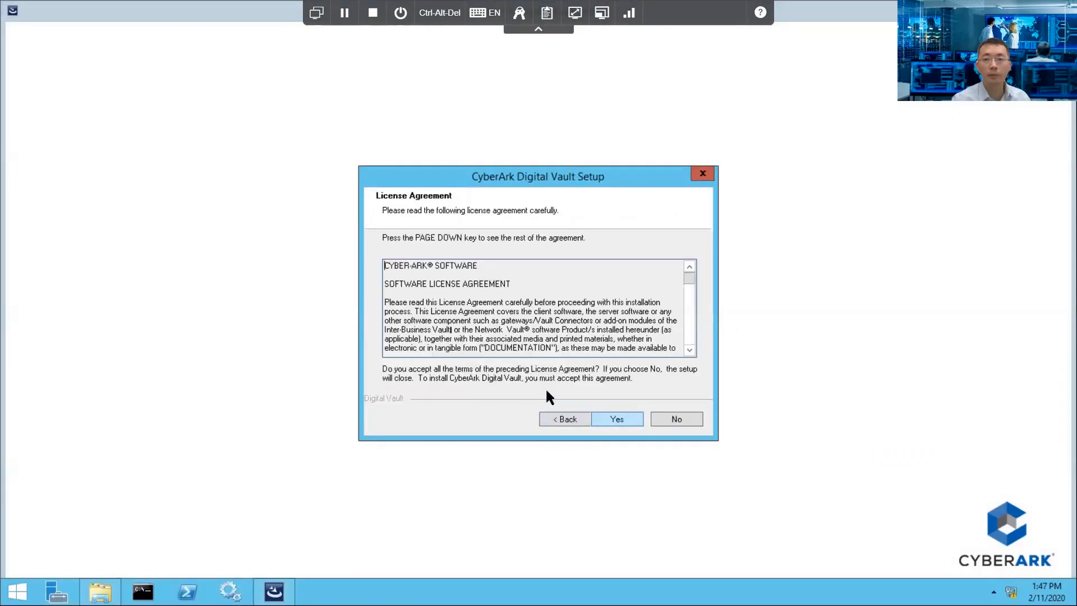
pyautogui.click(614, 420)
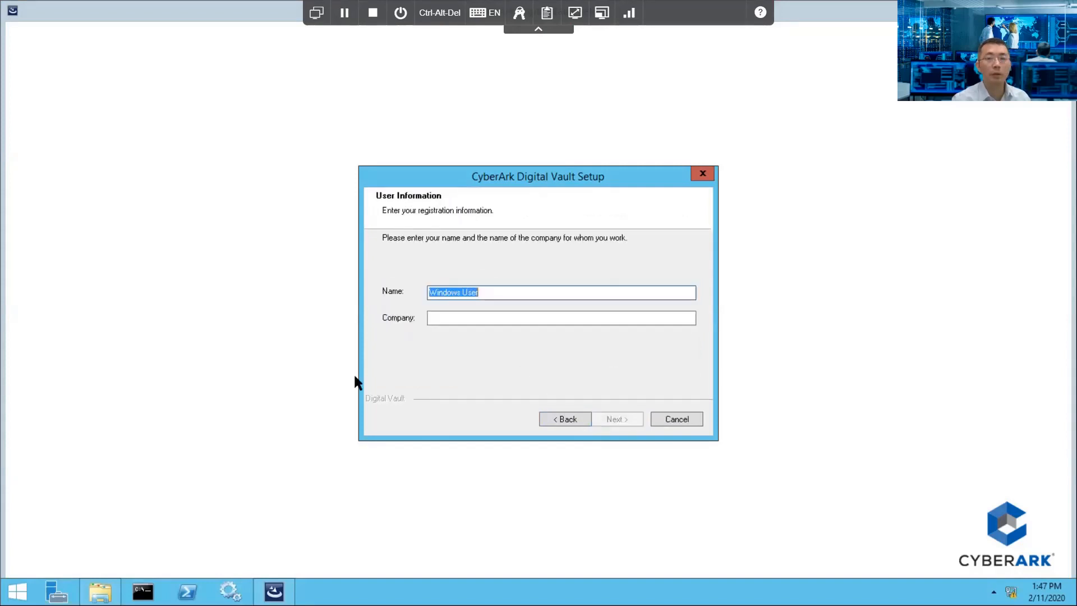
pyautogui.moveTo(496, 288); pyautogui.dragTo(404, 292)
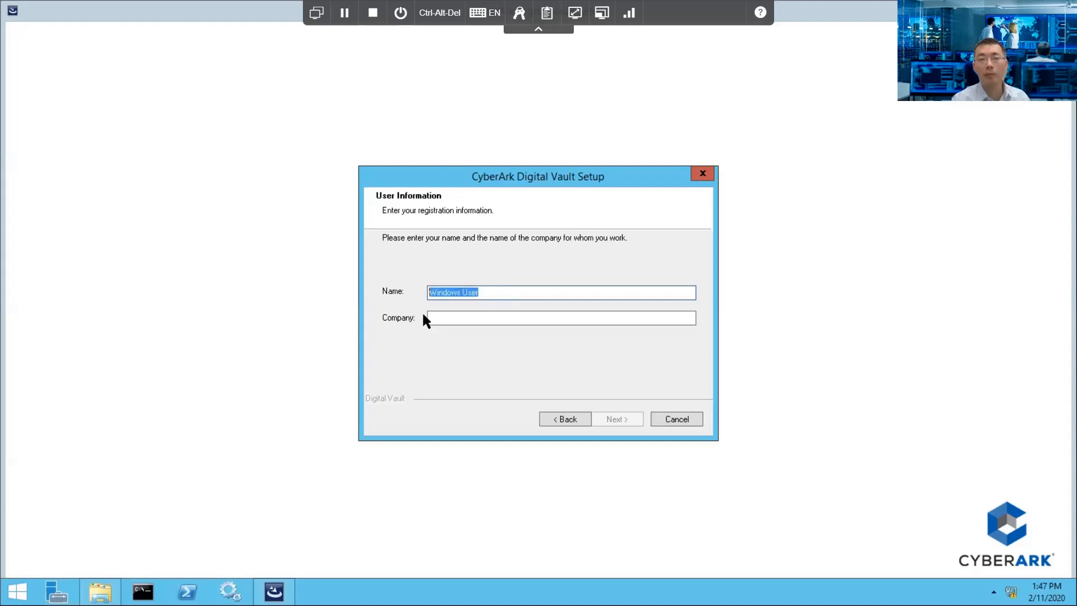
pyautogui.click(441, 314)
pyautogui.write('51Sec')
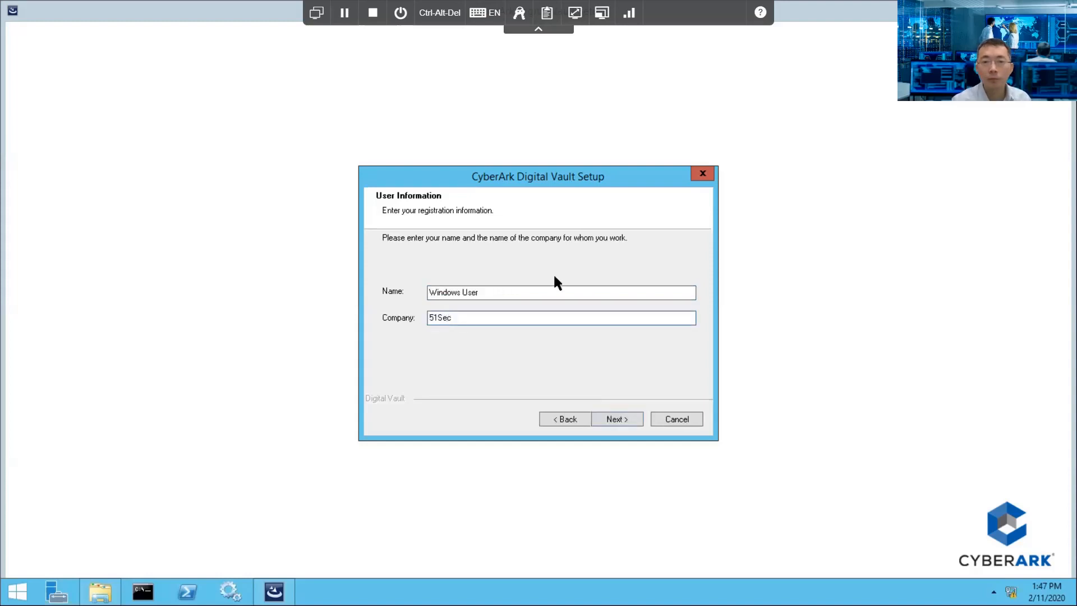
pyautogui.moveTo(522, 292); pyautogui.dragTo(392, 294)
pyautogui.write('ITProSec')
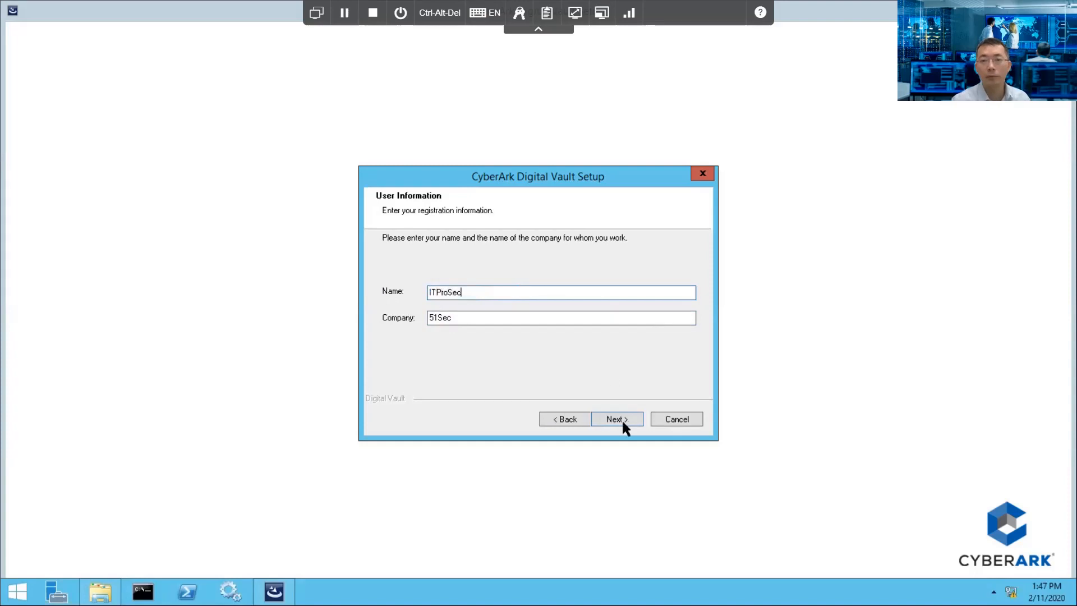
pyautogui.click(620, 425)
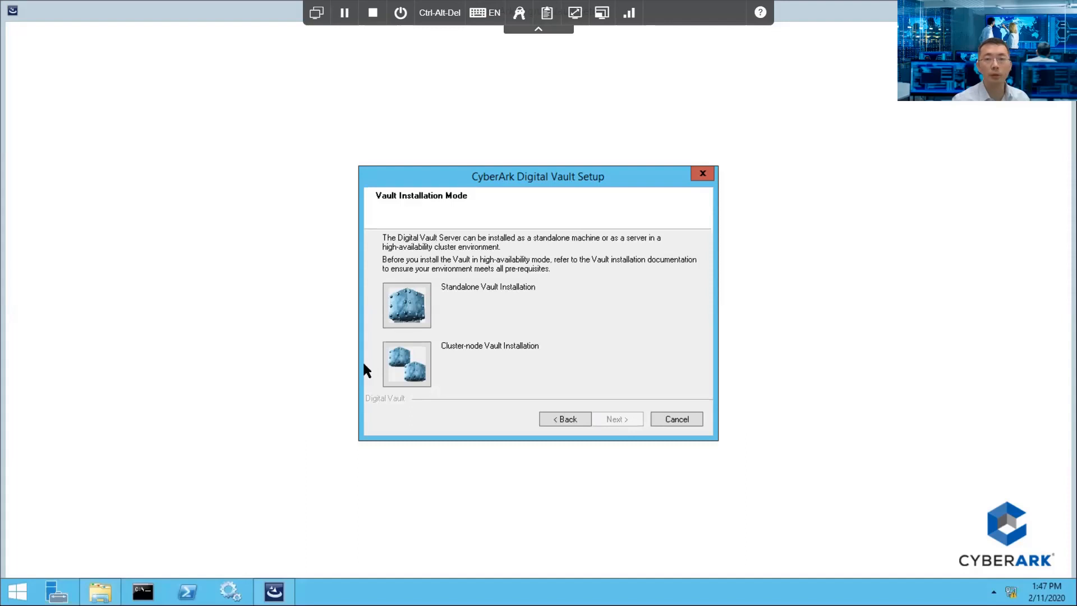
# Step: Choose Standalone Vault Installation and keep the default install and Safes folders
pyautogui.click(395, 318)
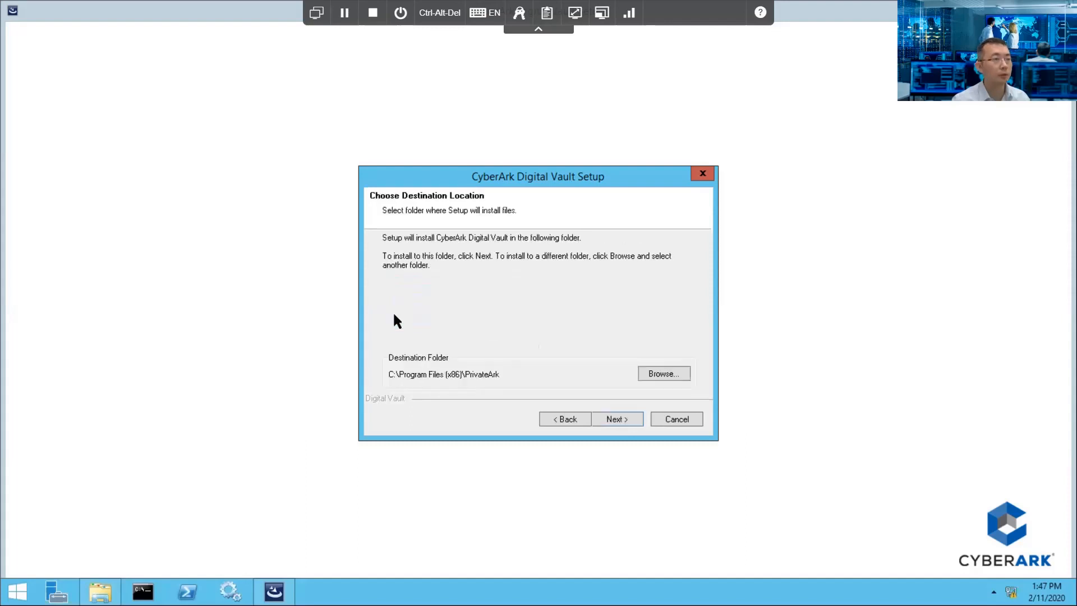
pyautogui.click(608, 420)
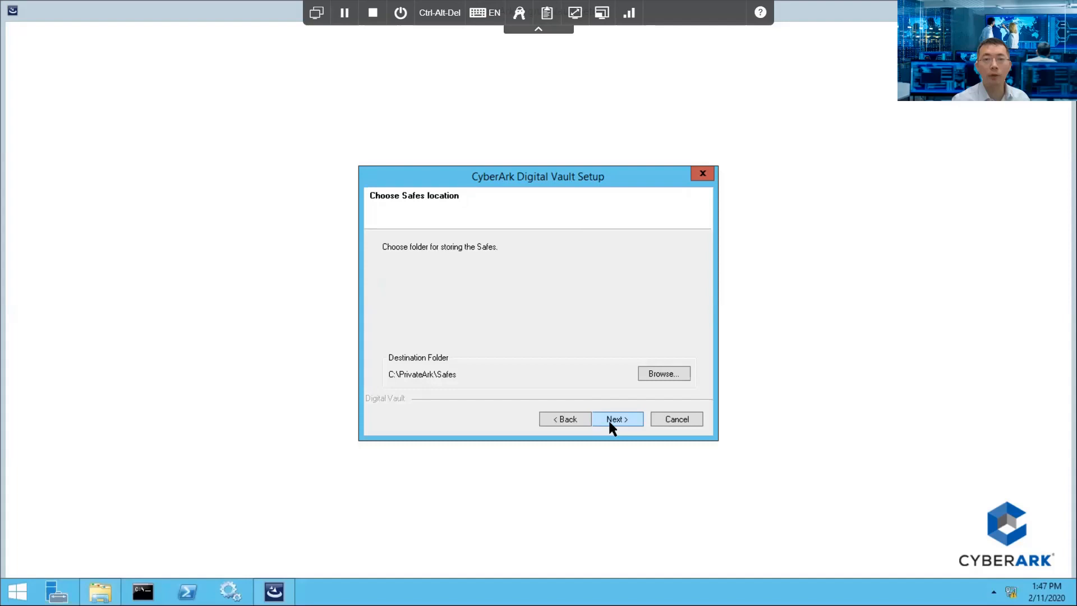
pyautogui.click(610, 426)
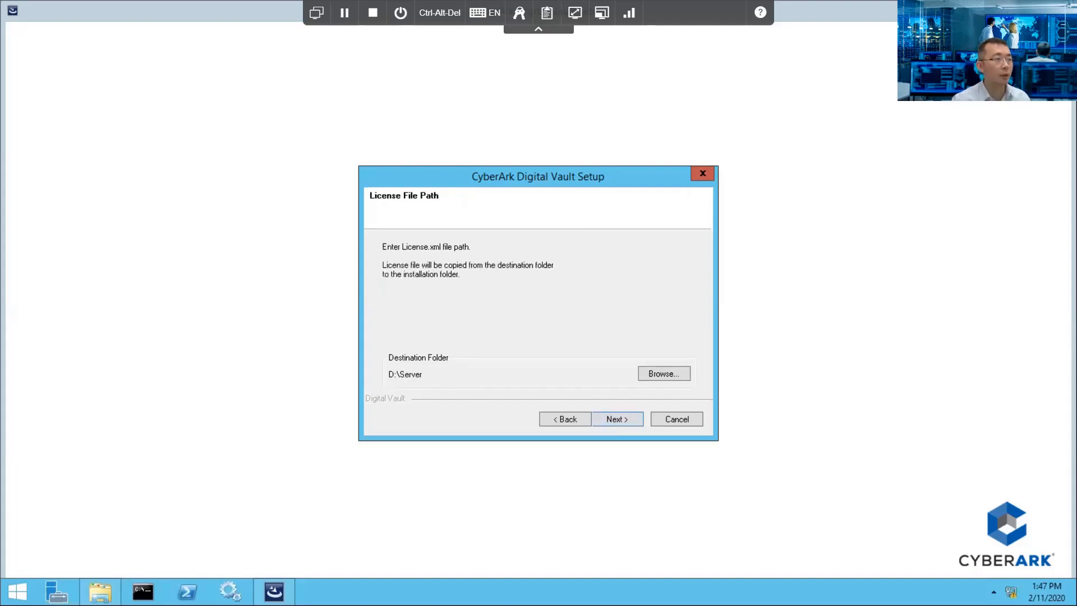
# Step: Set the license file path to C:\License and Operator Keys\License
pyautogui.click(664, 371)
pyautogui.click(621, 300)
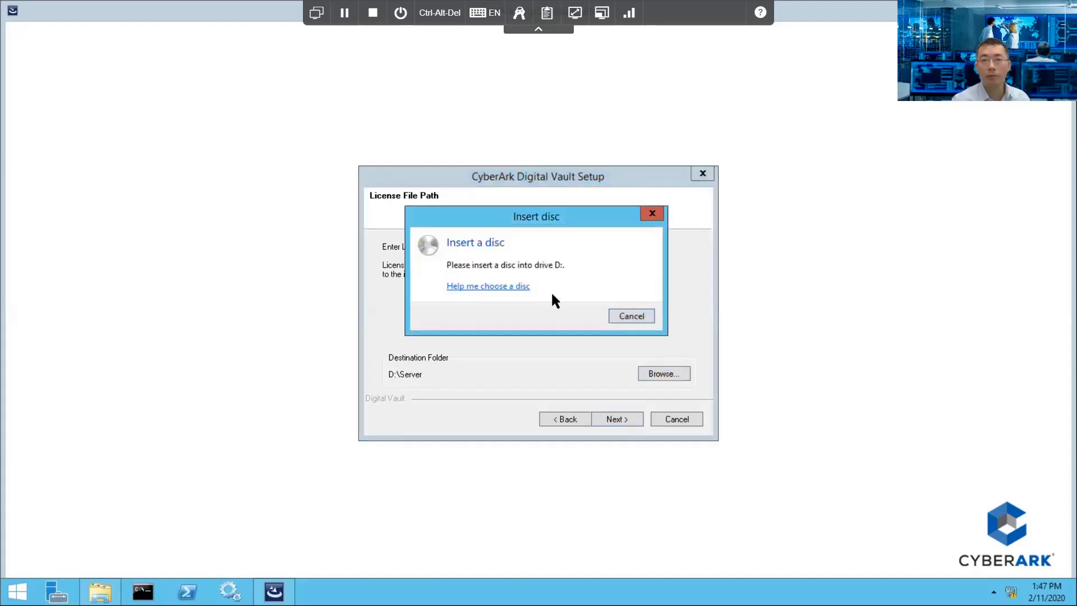
pyautogui.click(614, 315)
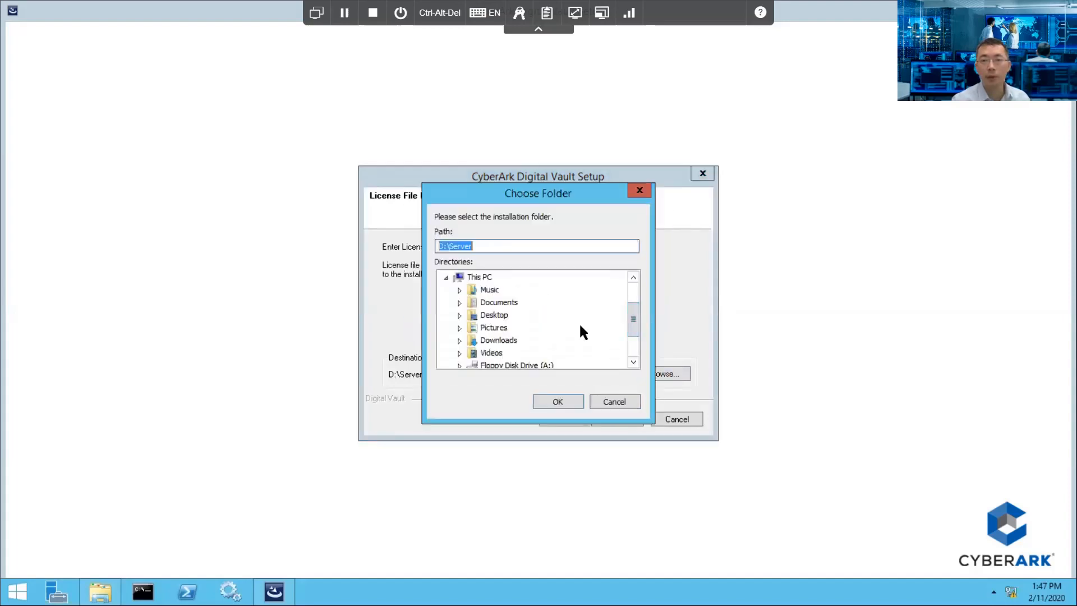
pyautogui.click(630, 338)
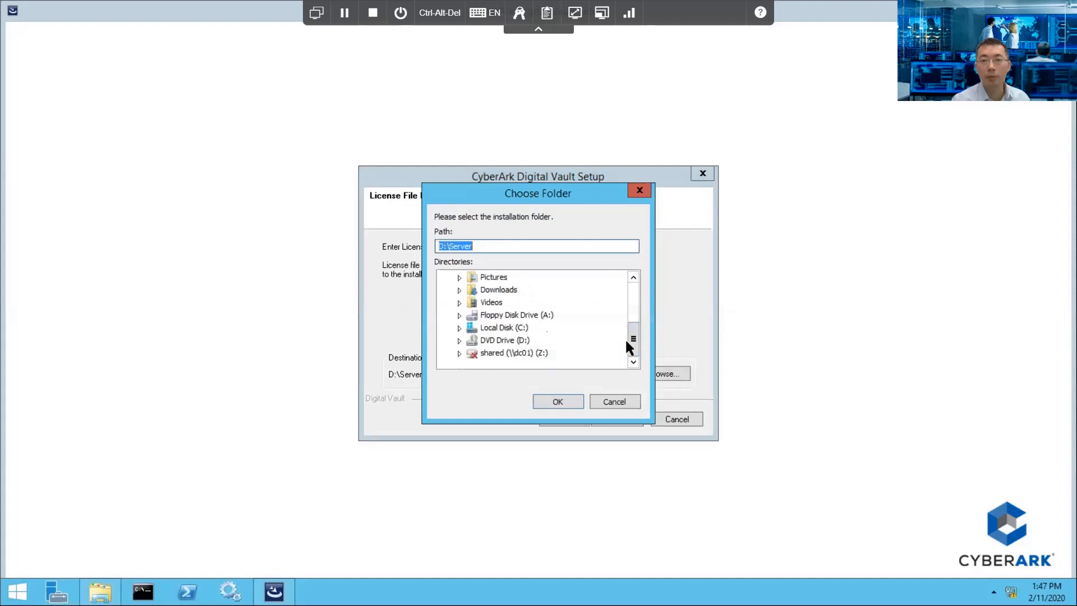
pyautogui.click(460, 327)
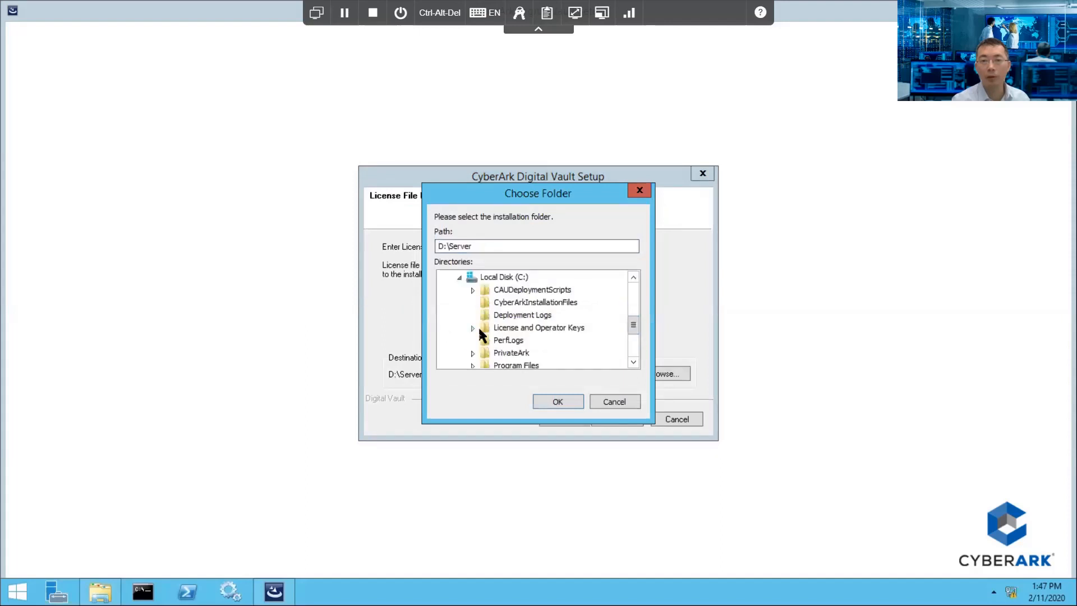
pyautogui.click(478, 329)
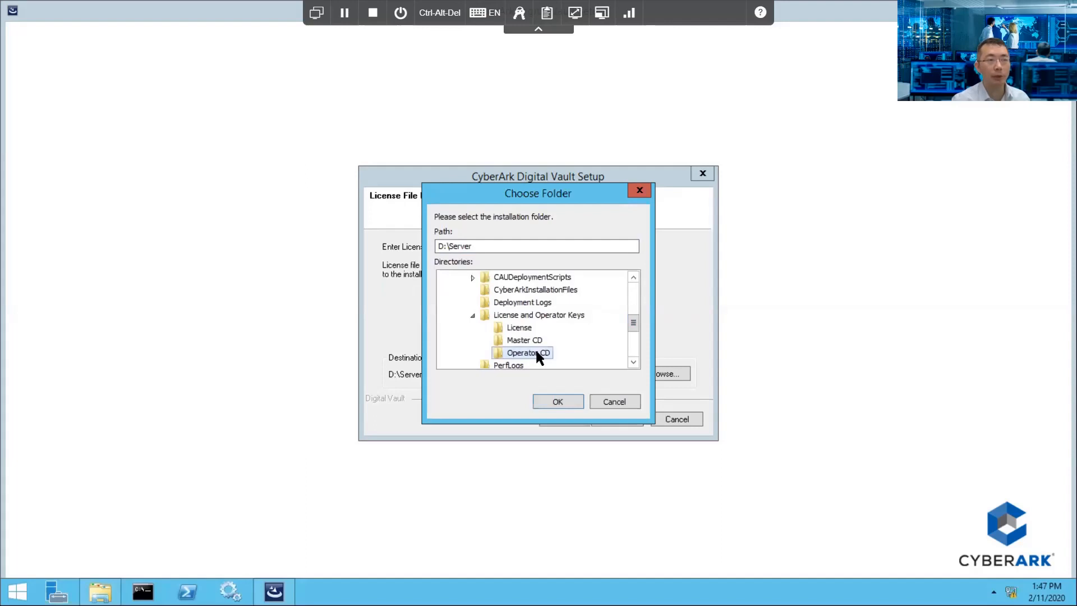
pyautogui.click(563, 400)
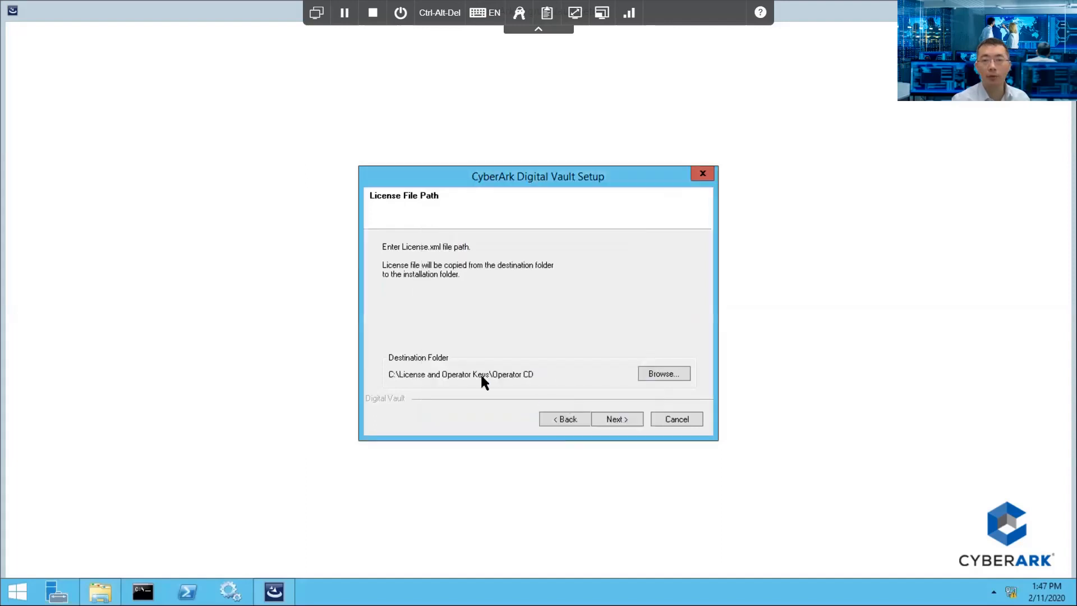
pyautogui.click(628, 418)
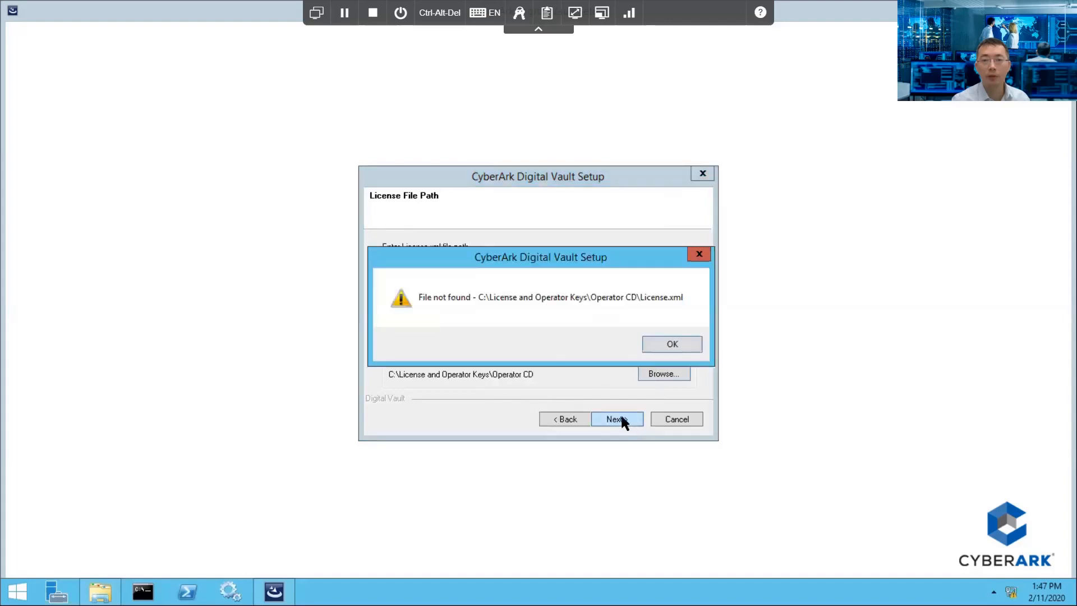
pyautogui.click(651, 346)
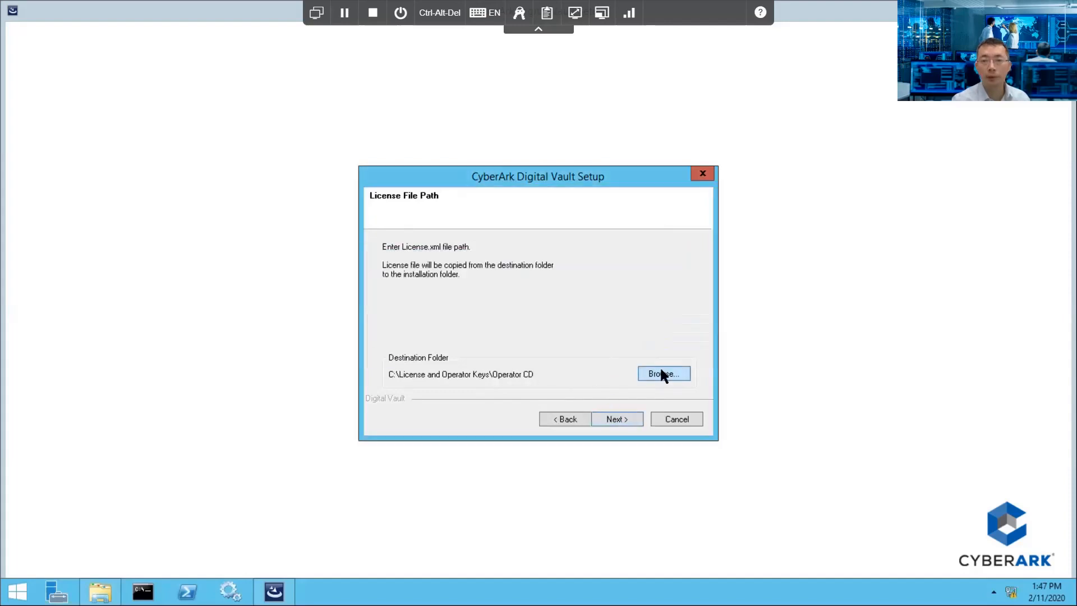
pyautogui.click(662, 373)
pyautogui.click(533, 330)
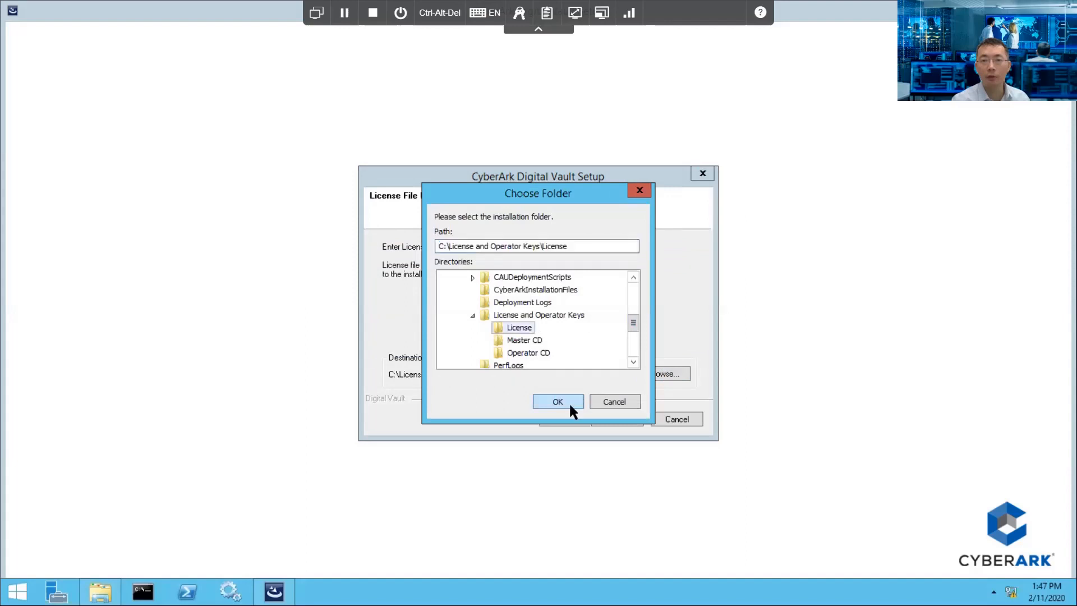
pyautogui.click(564, 402)
pyautogui.click(618, 417)
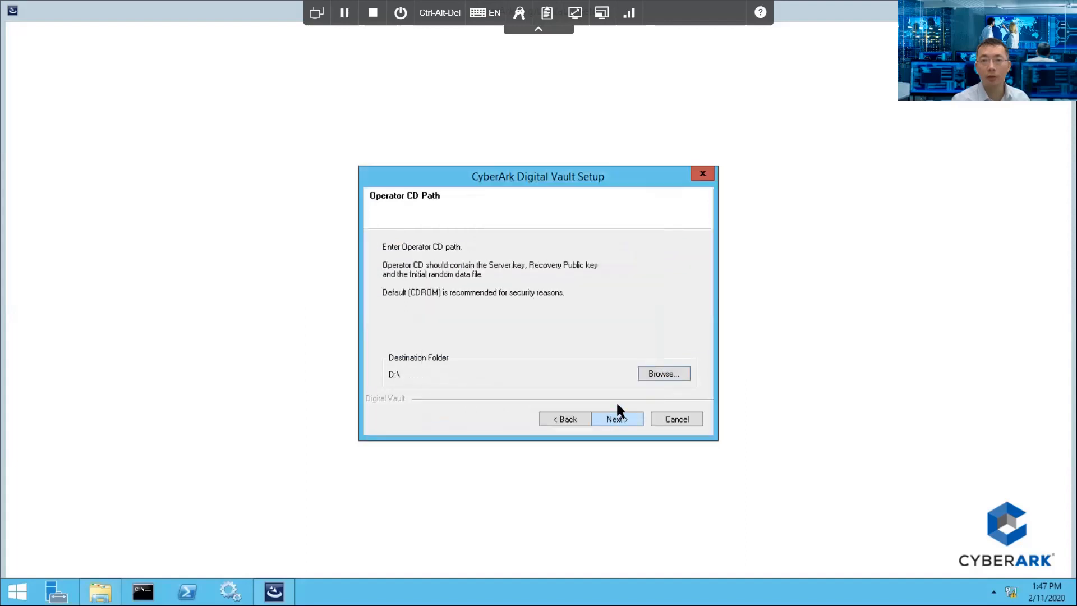
# Step: Set the Operator CD path to C:\License and Operator Keys\Operator CD
pyautogui.click(659, 373)
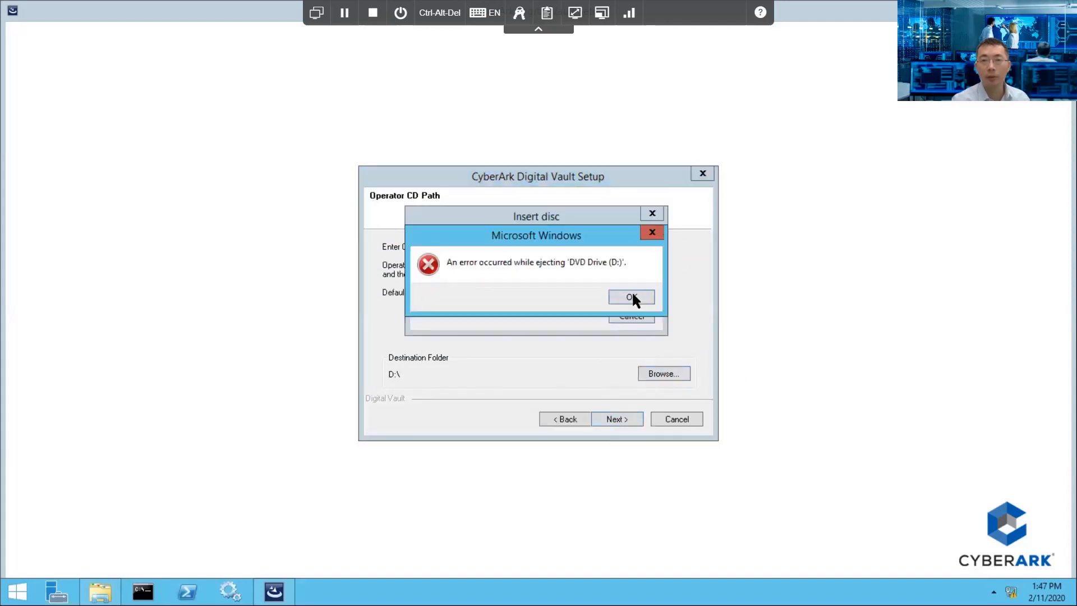
pyautogui.click(624, 295)
pyautogui.click(621, 314)
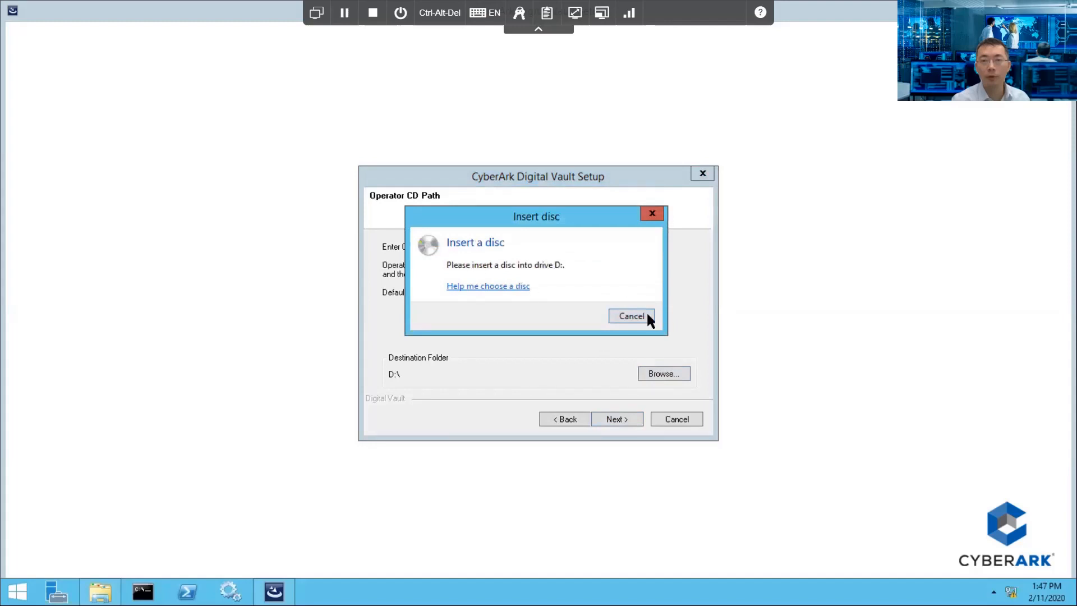
pyautogui.doubleClick(524, 340)
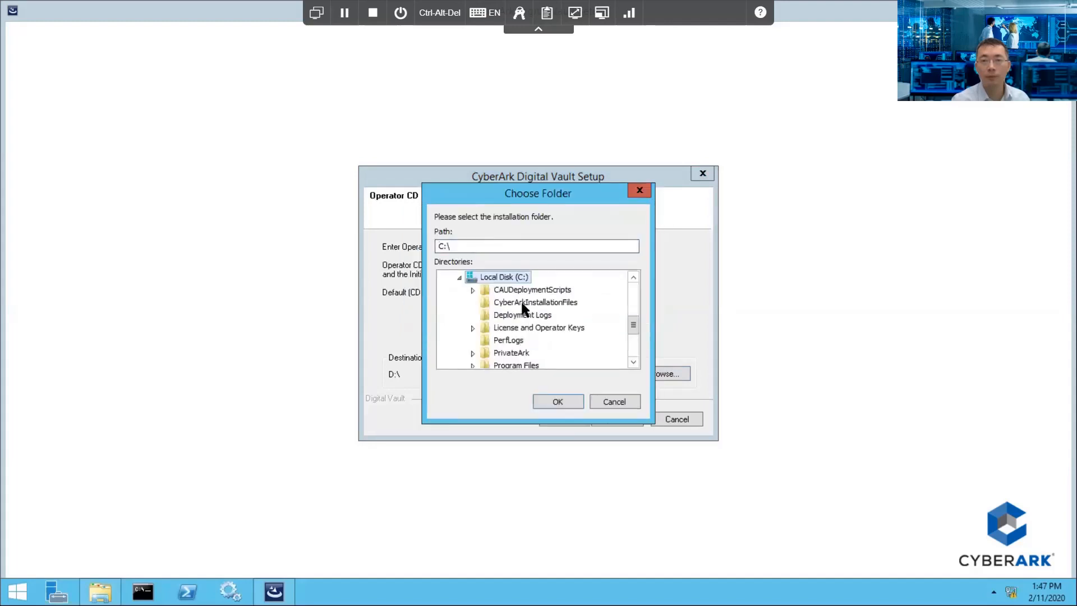
pyautogui.doubleClick(528, 325)
pyautogui.click(535, 350)
pyautogui.click(553, 399)
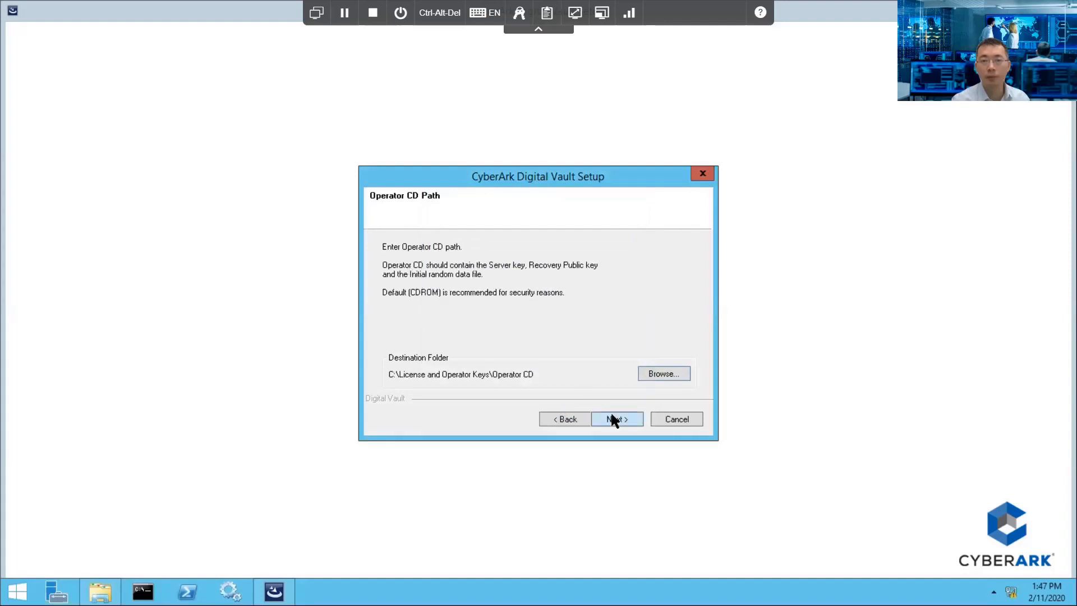
pyautogui.click(606, 418)
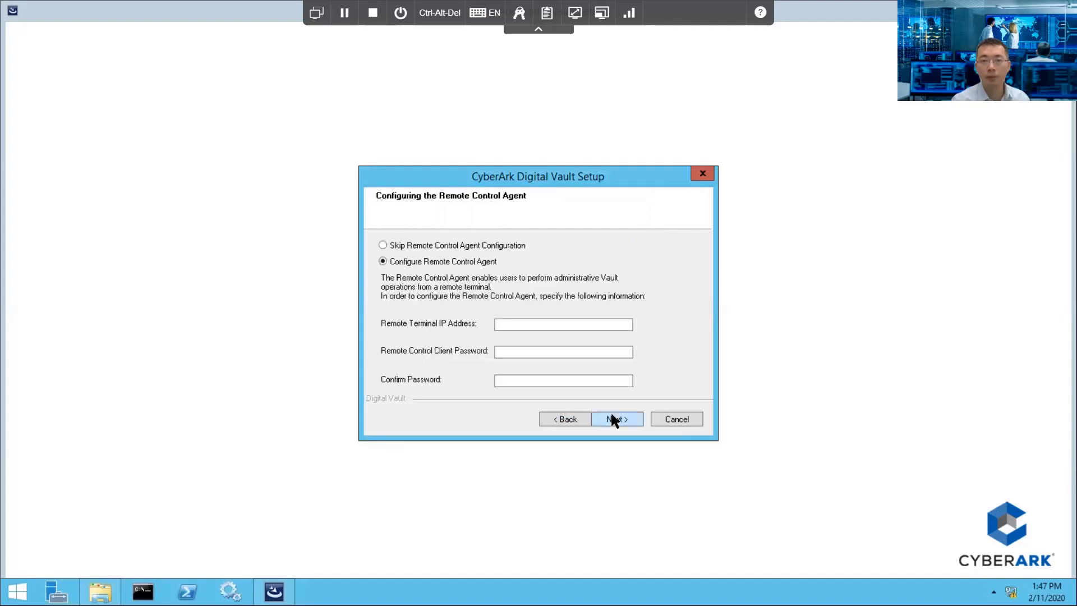
pyautogui.click(513, 325)
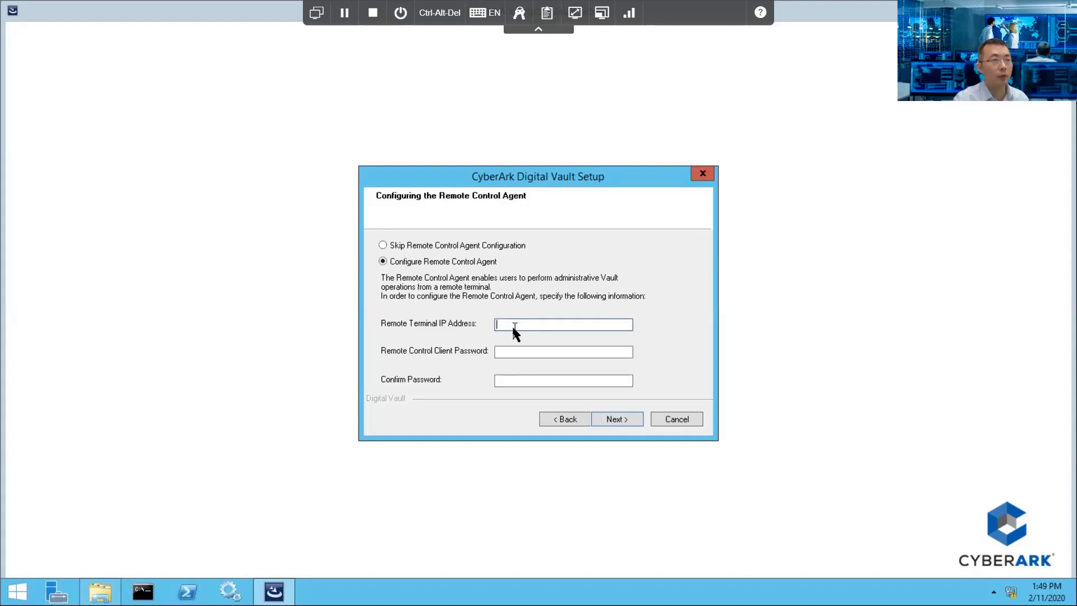
# Step: Configure Remote Control Agent terminals 10.0.20.1,10.0.21.1 with a client password; keep hardening enabled
pyautogui.write('10')
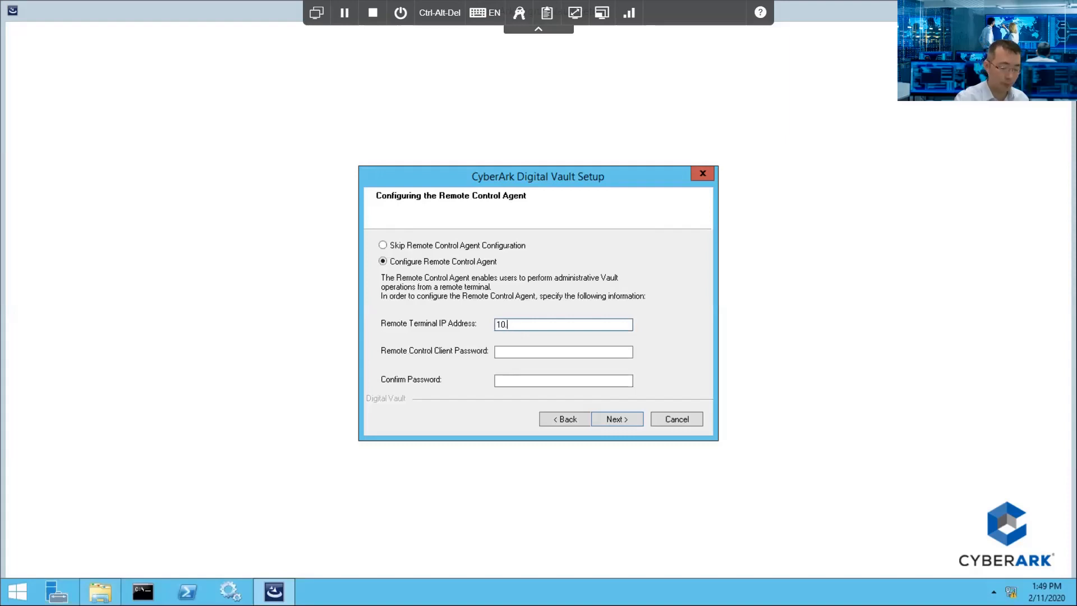
pyautogui.write('.0.20.1')
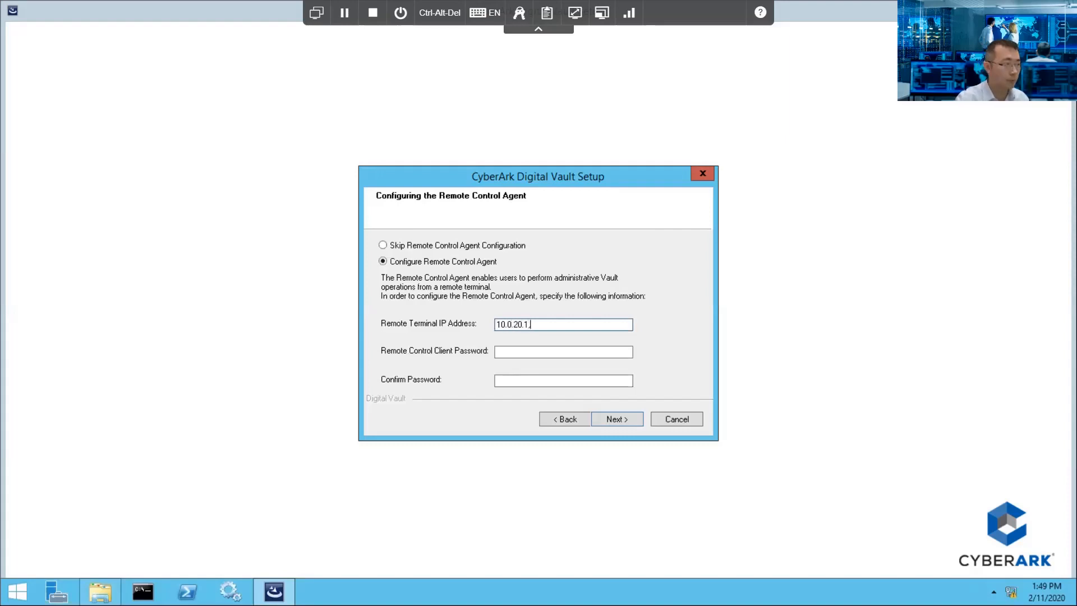
pyautogui.write(',10.0.2')
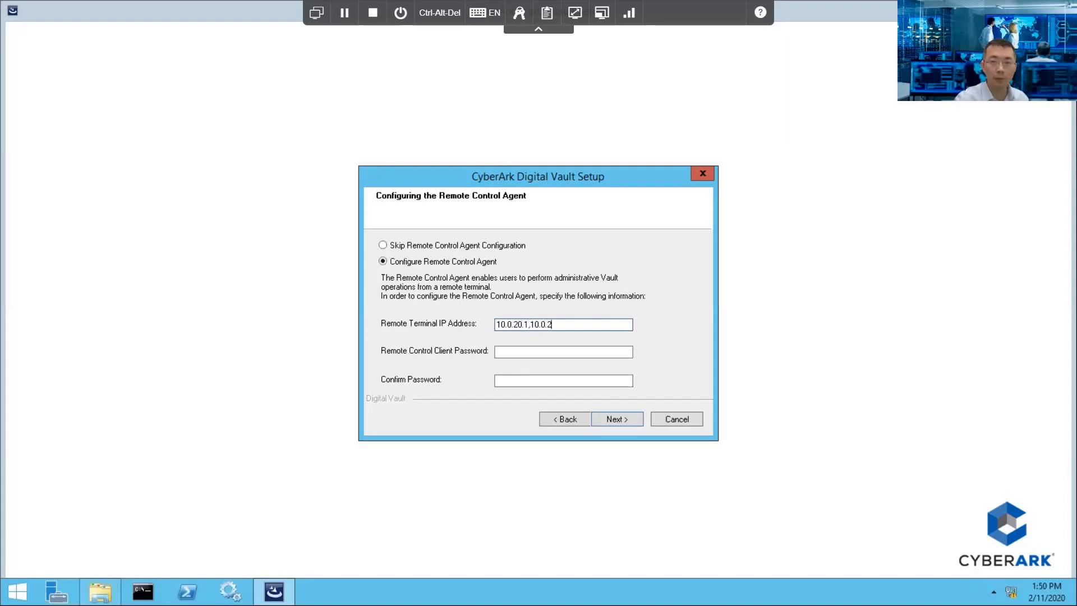
pyautogui.write('1.1')
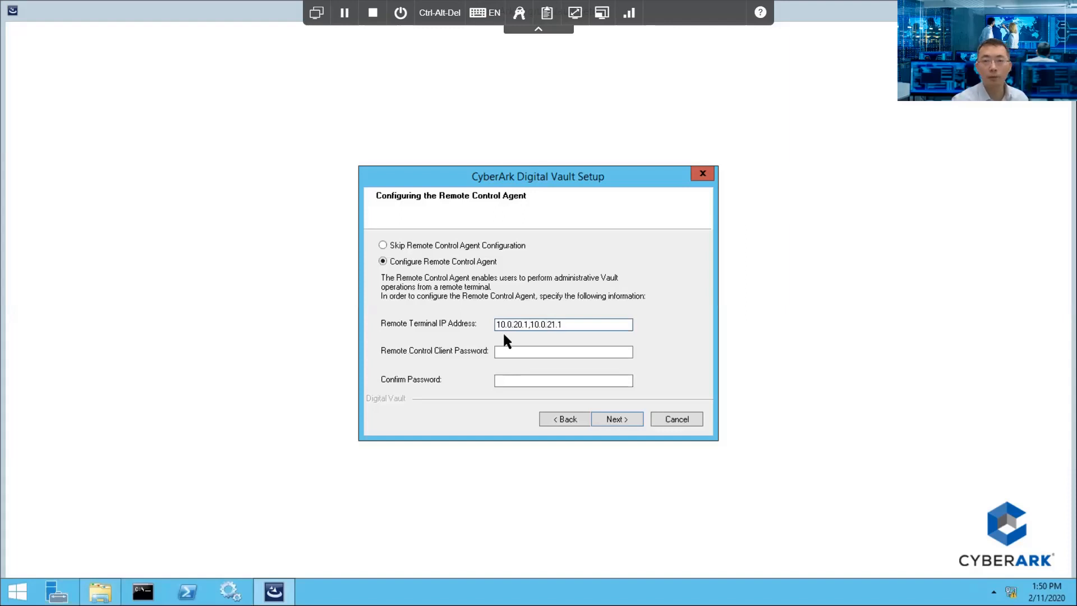
pyautogui.click(522, 346)
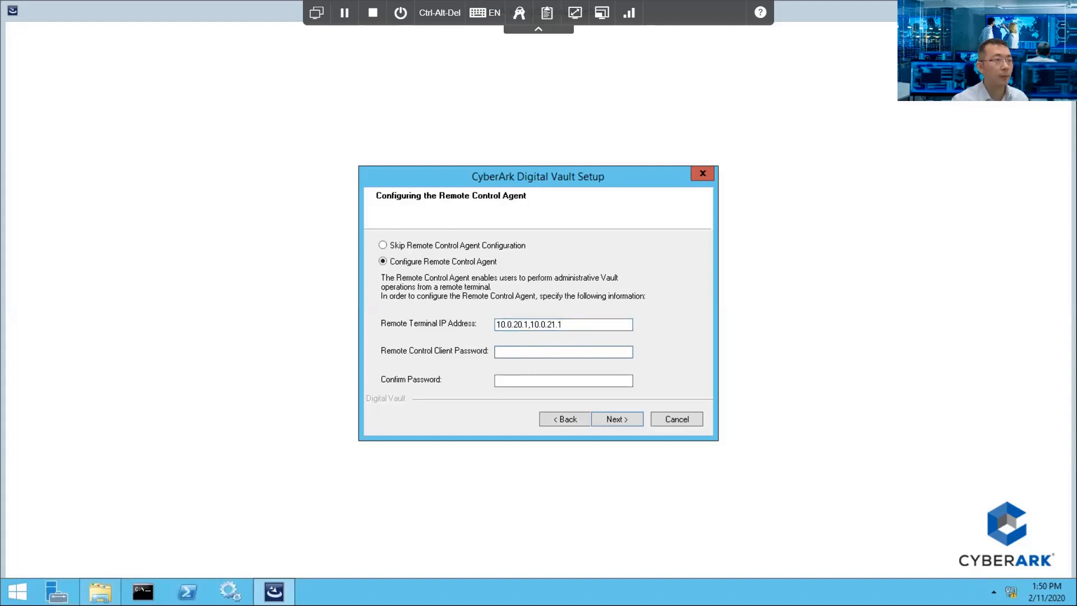
pyautogui.write('**********')
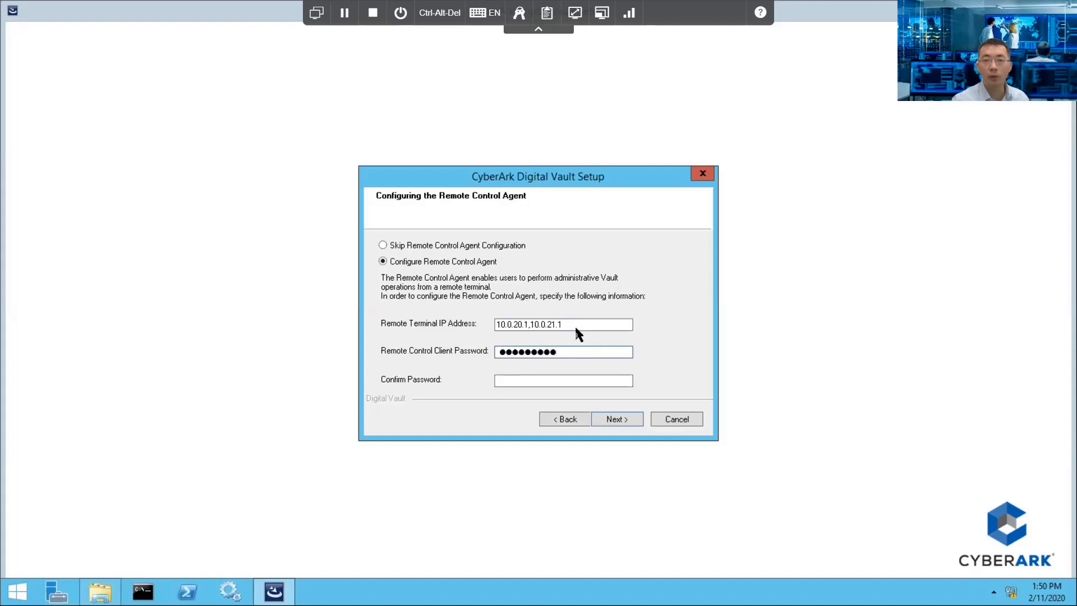
pyautogui.moveTo(572, 323); pyautogui.dragTo(482, 317)
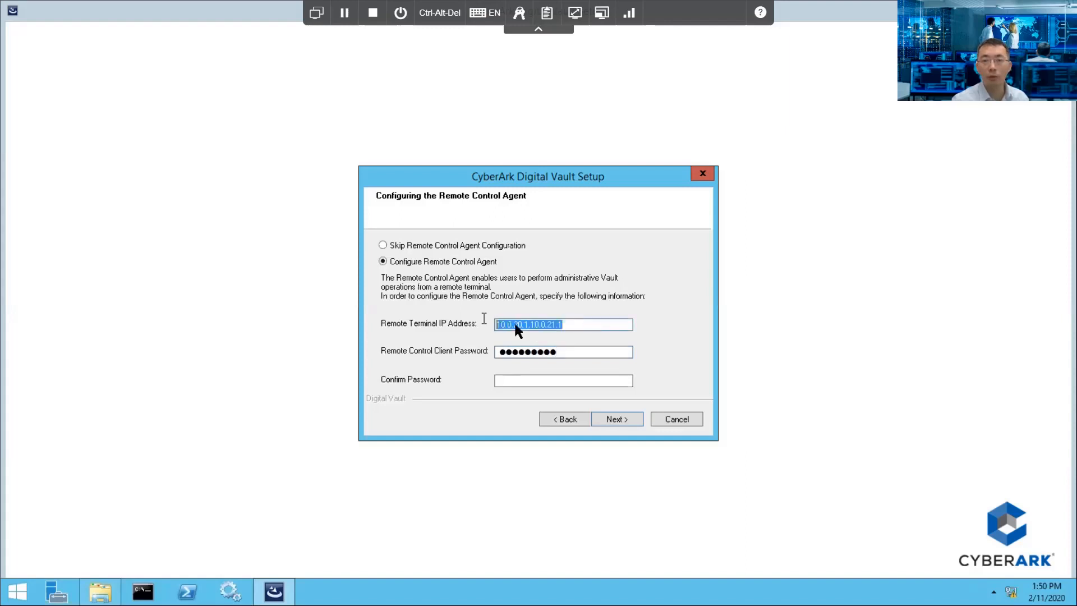
pyautogui.click(533, 375)
pyautogui.write('*********')
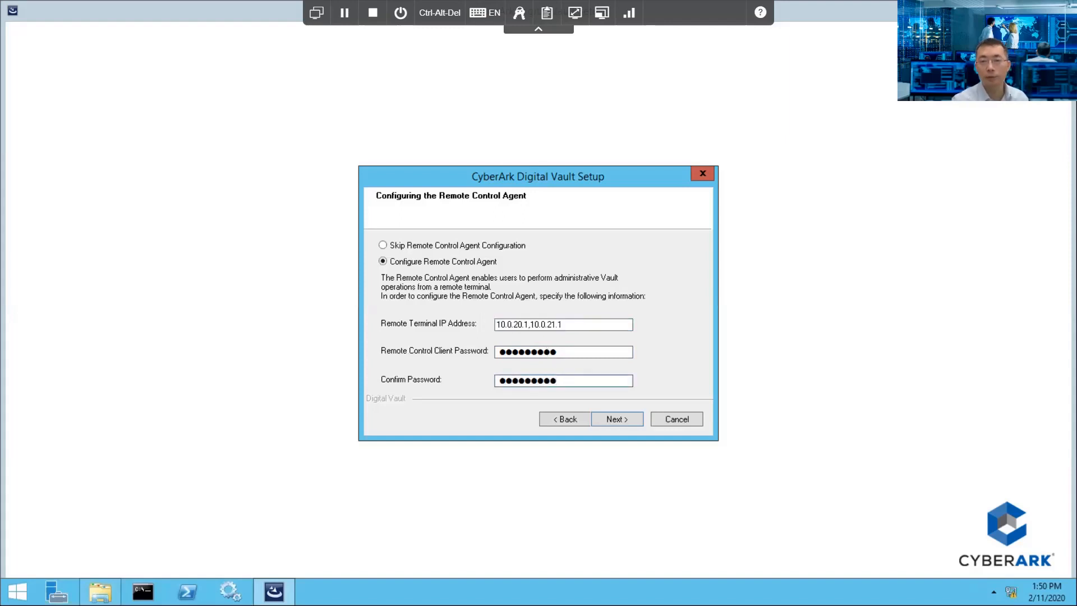
pyautogui.click(605, 420)
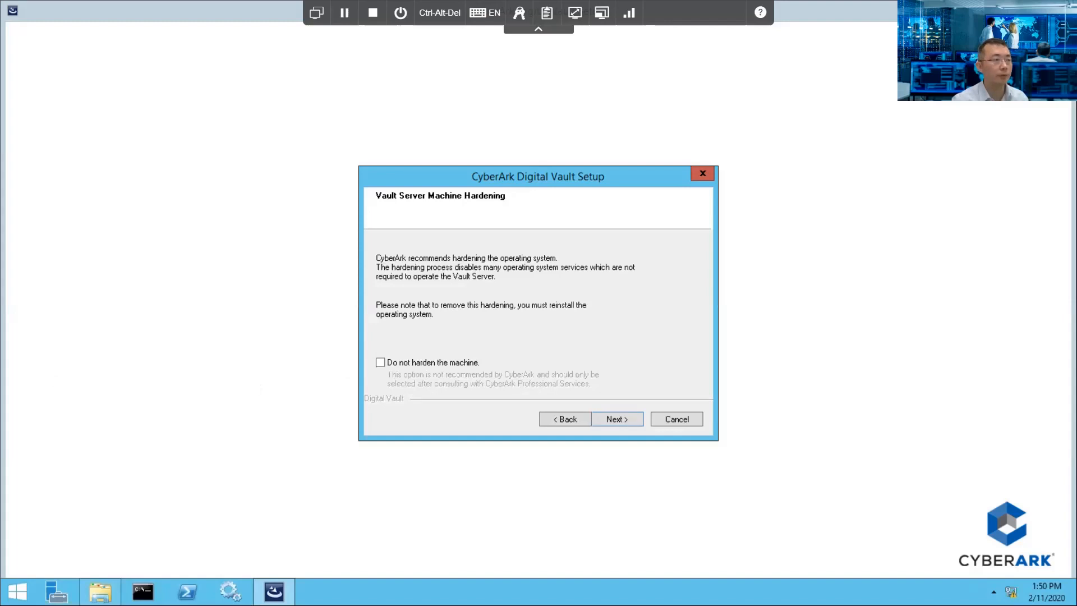
pyautogui.click(619, 415)
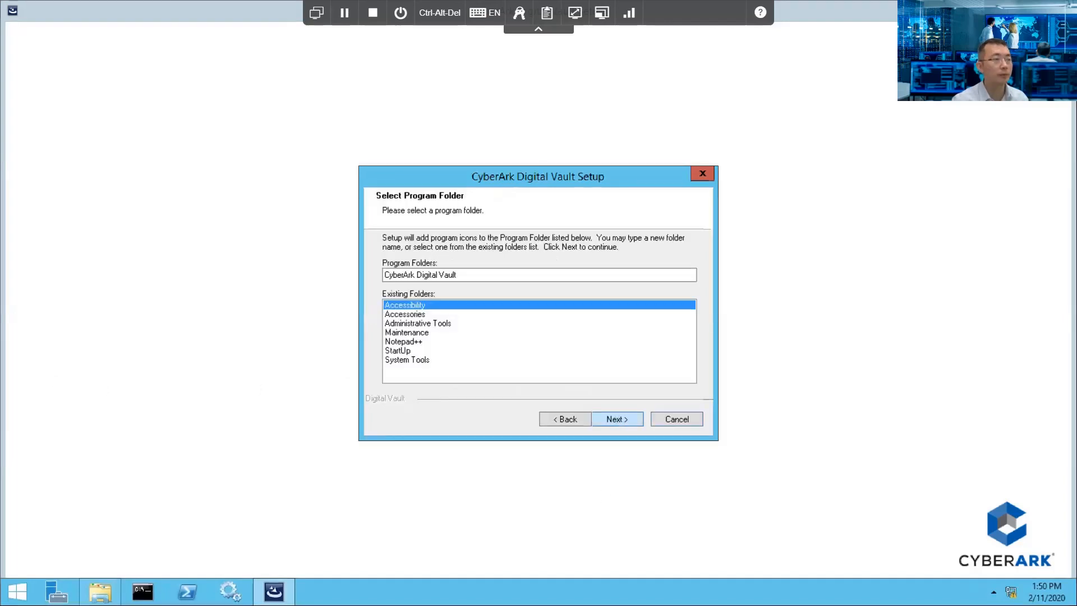
# Step: Keep the CyberArk Digital Vault program folder and let hardening and installation run
pyautogui.click(627, 422)
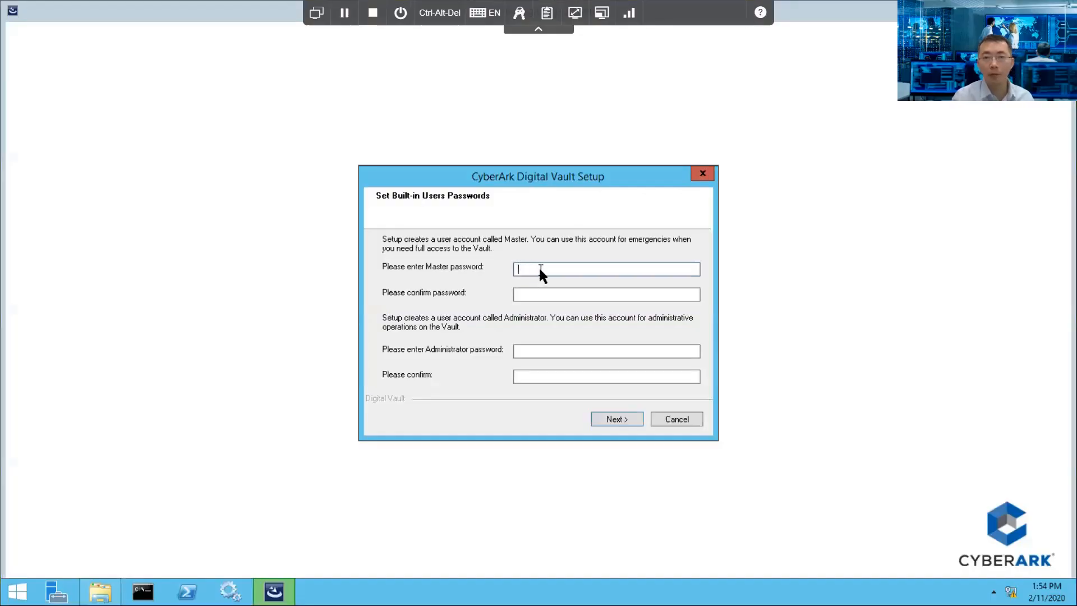
# Step: Set the Master and Administrator passwords, fixing the mismatch, and postpone the restart
pyautogui.write('*****')
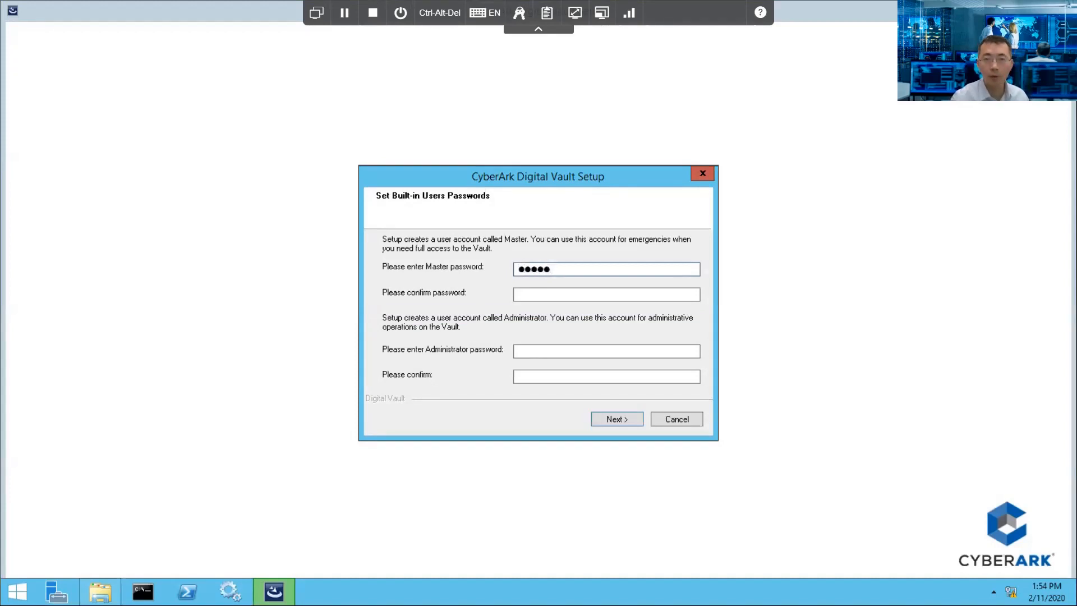
pyautogui.write('****')
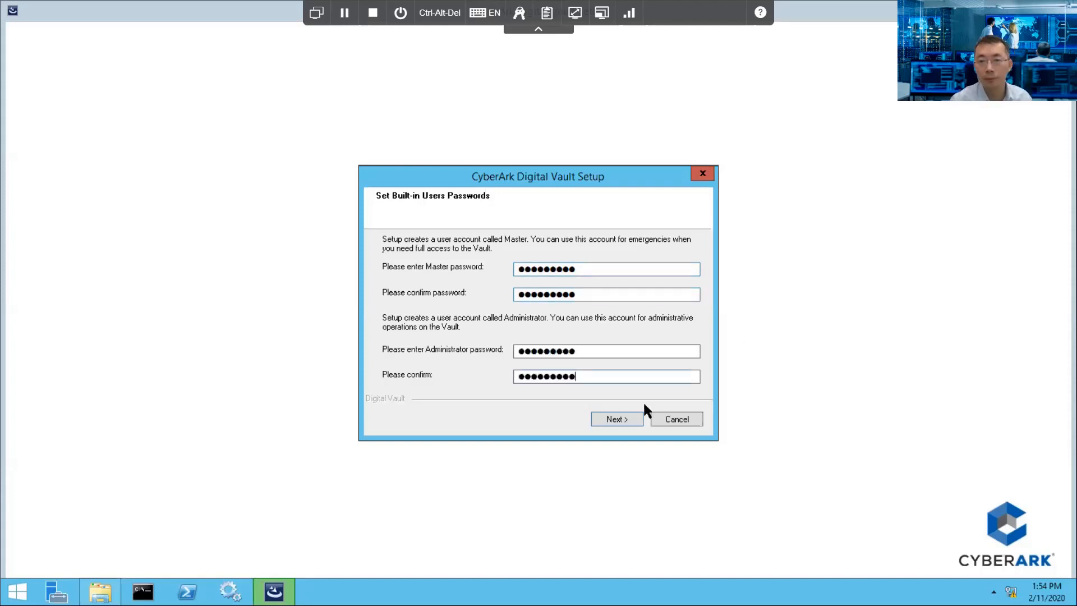
pyautogui.click(618, 419)
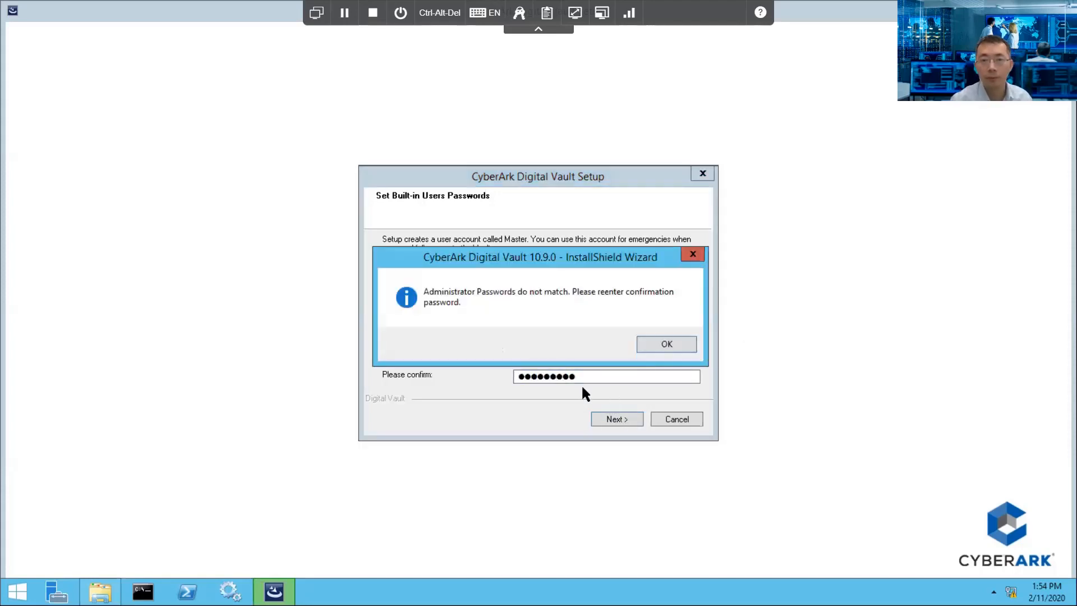
pyautogui.press('Return')
pyautogui.hotkey('shift', 'Tab')
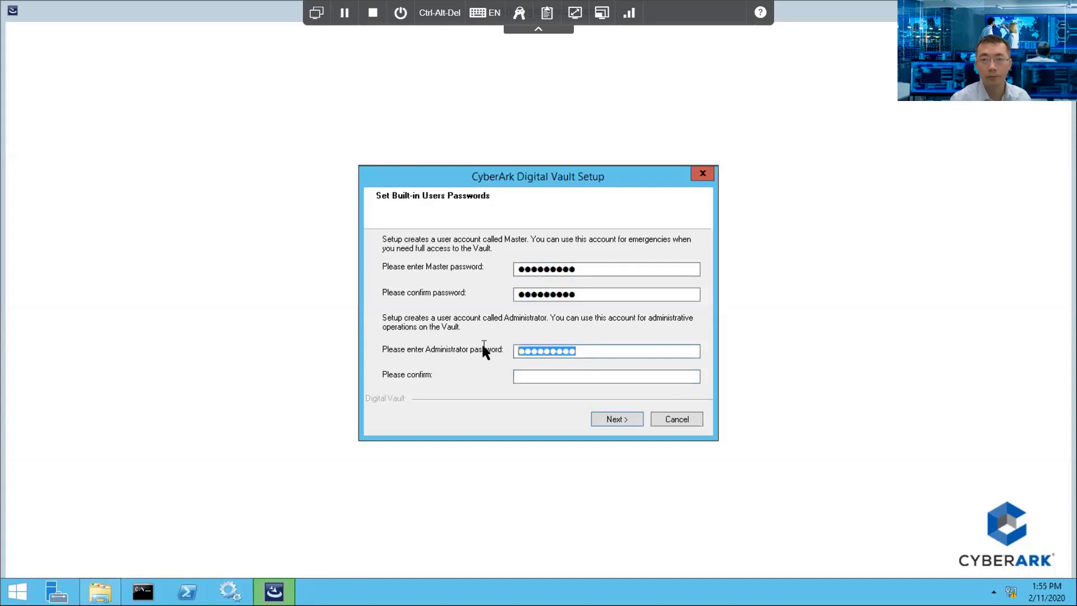
pyautogui.write('Cyberark1')
pyautogui.press('Tab')
pyautogui.write('Cyberark1')
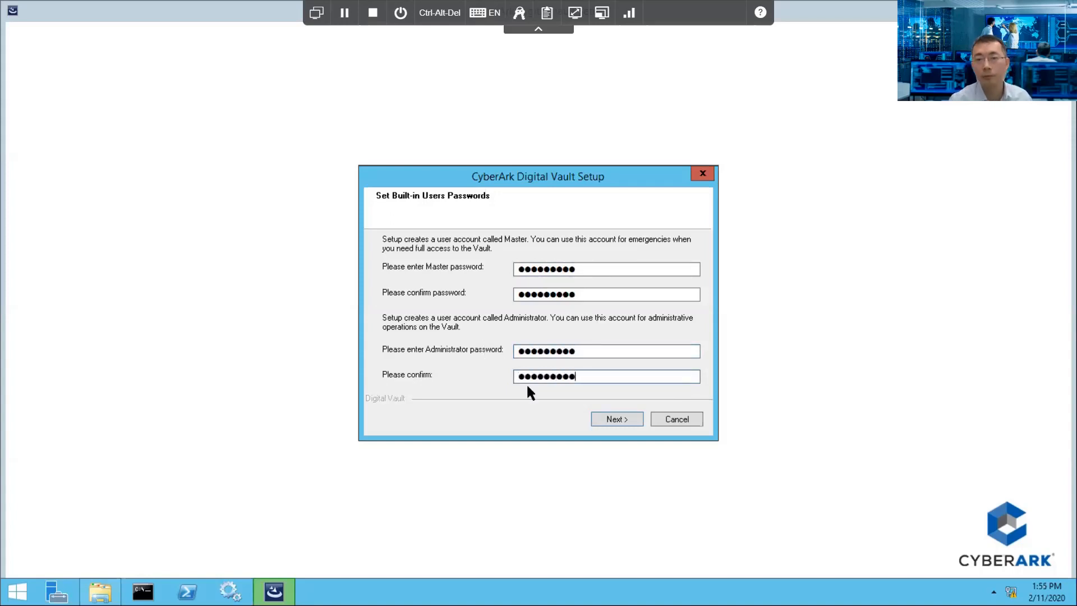
pyautogui.press('Return')
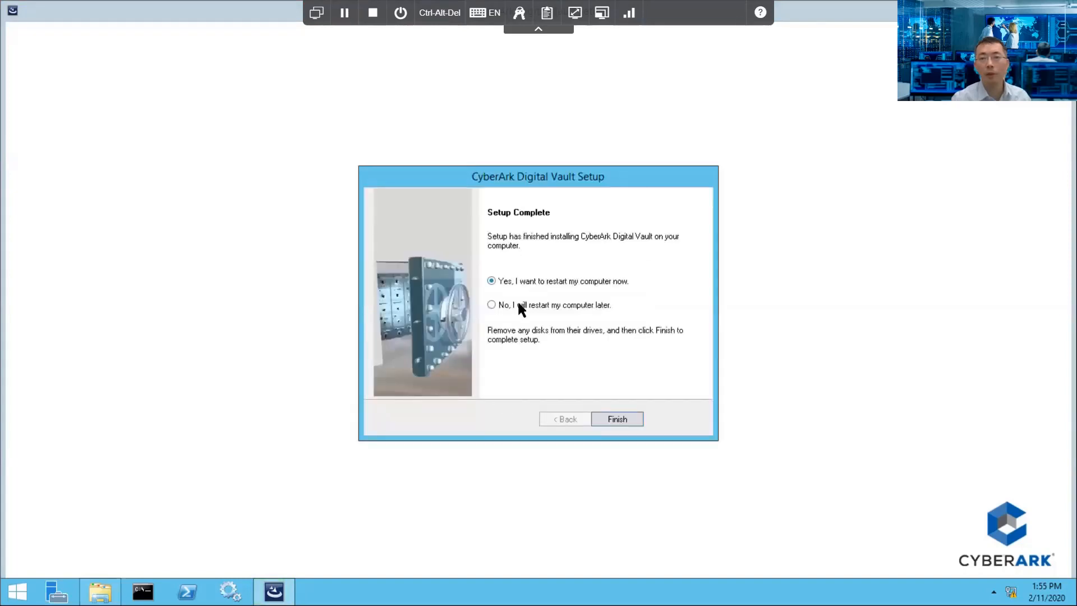
pyautogui.click(543, 304)
# Step: Finish the vault install, then run the Client folder's setup.exe as administrator, bypassing SmartScreen
pyautogui.click(608, 417)
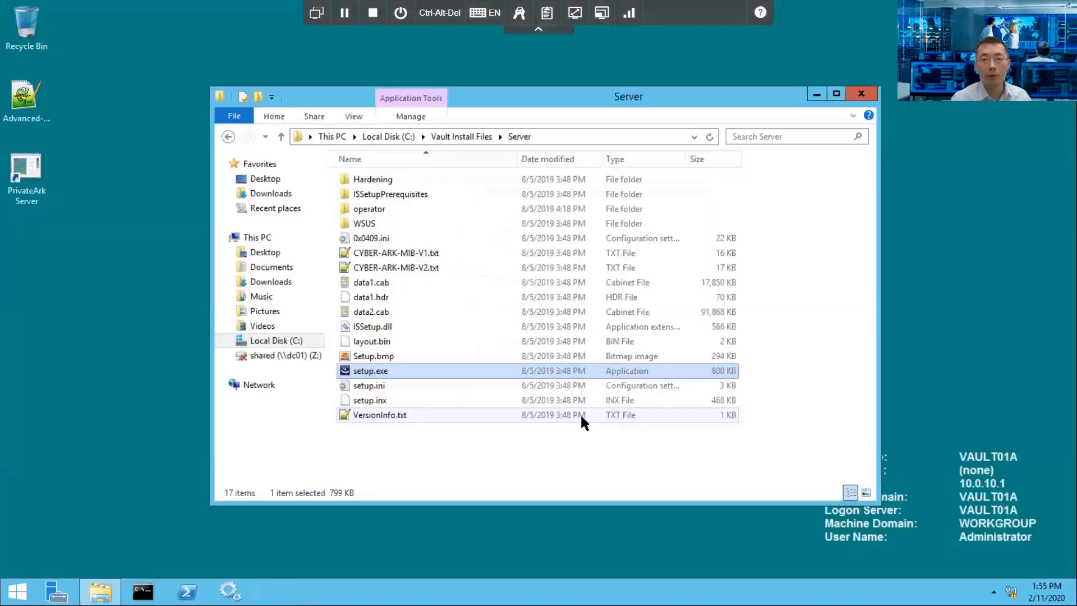
pyautogui.click(455, 133)
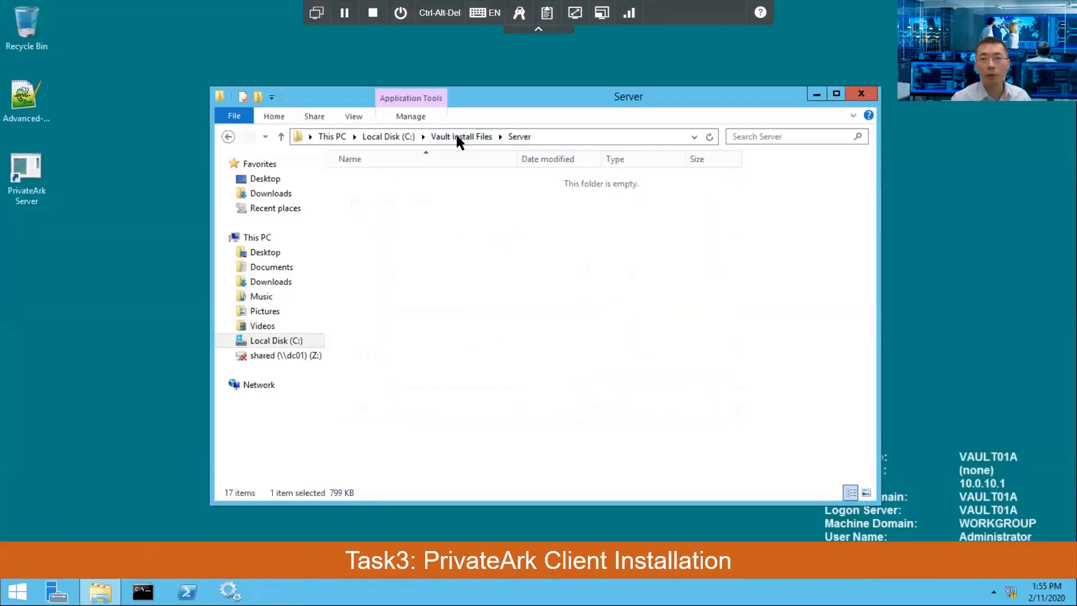
pyautogui.click(437, 178)
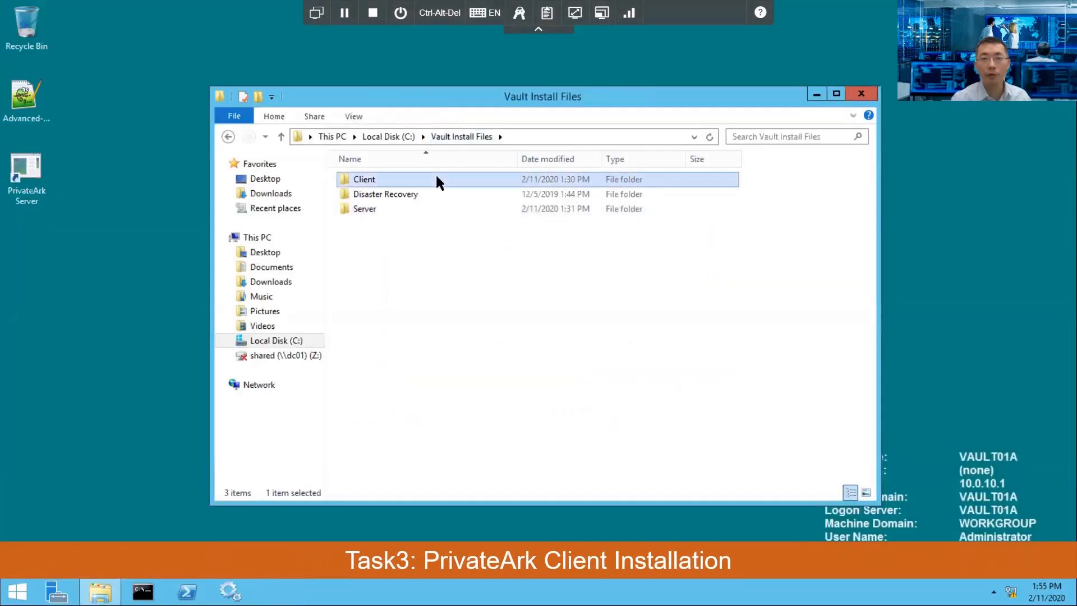
pyautogui.doubleClick(437, 177)
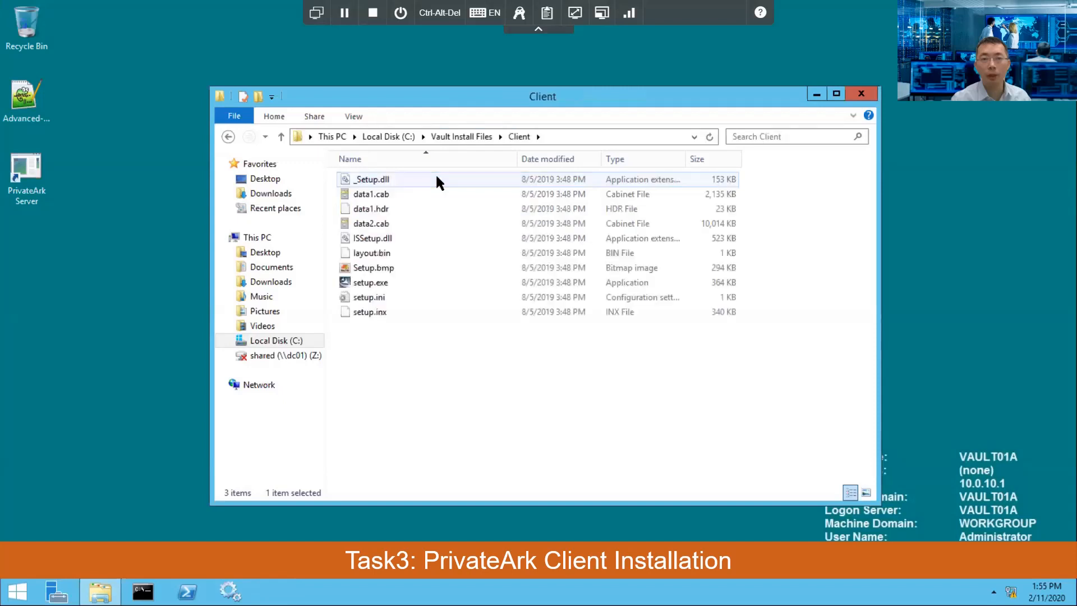
pyautogui.rightClick(398, 283)
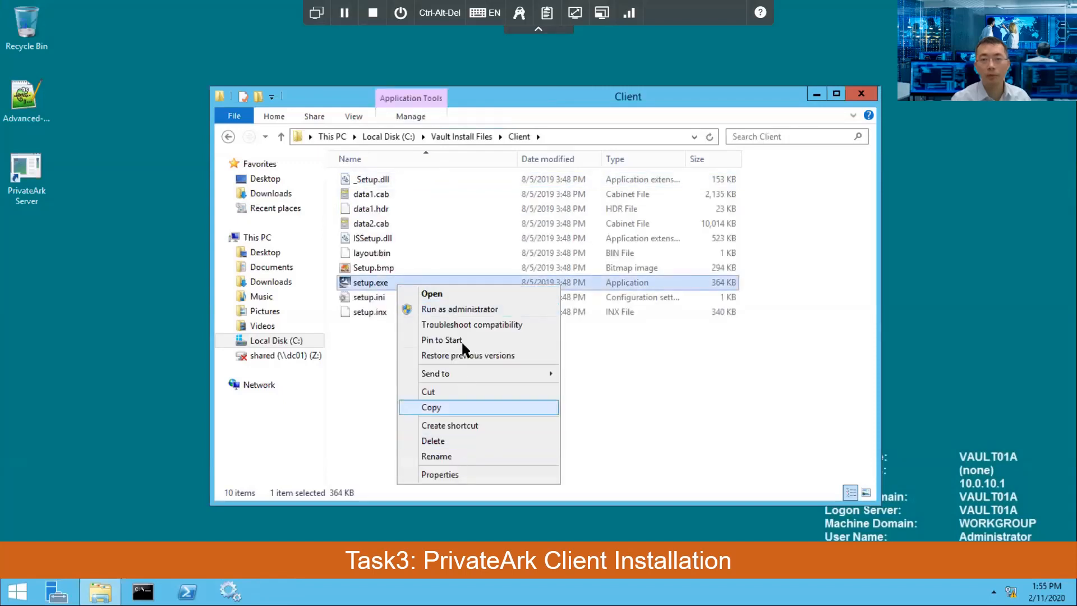
pyautogui.click(464, 308)
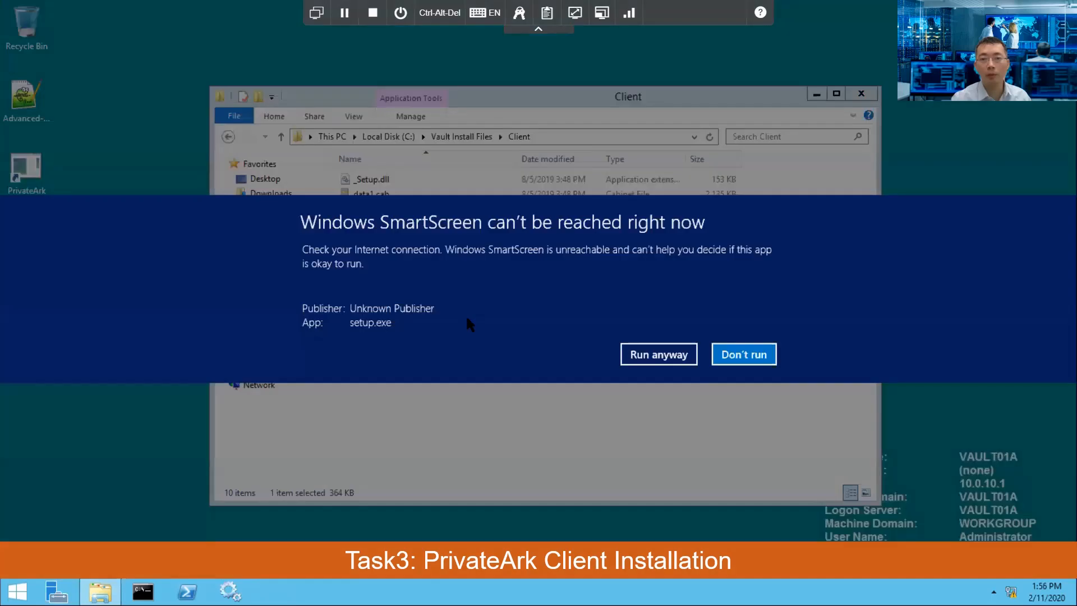
pyautogui.click(642, 357)
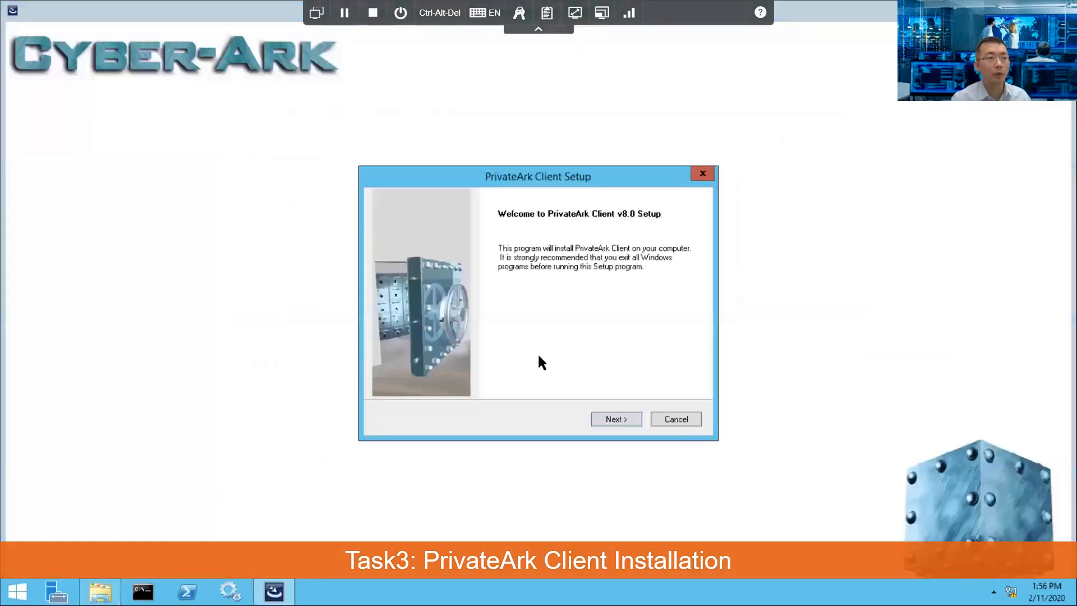
# Step: Accept the client license and register with a user name and company '51sec'
pyautogui.click(606, 417)
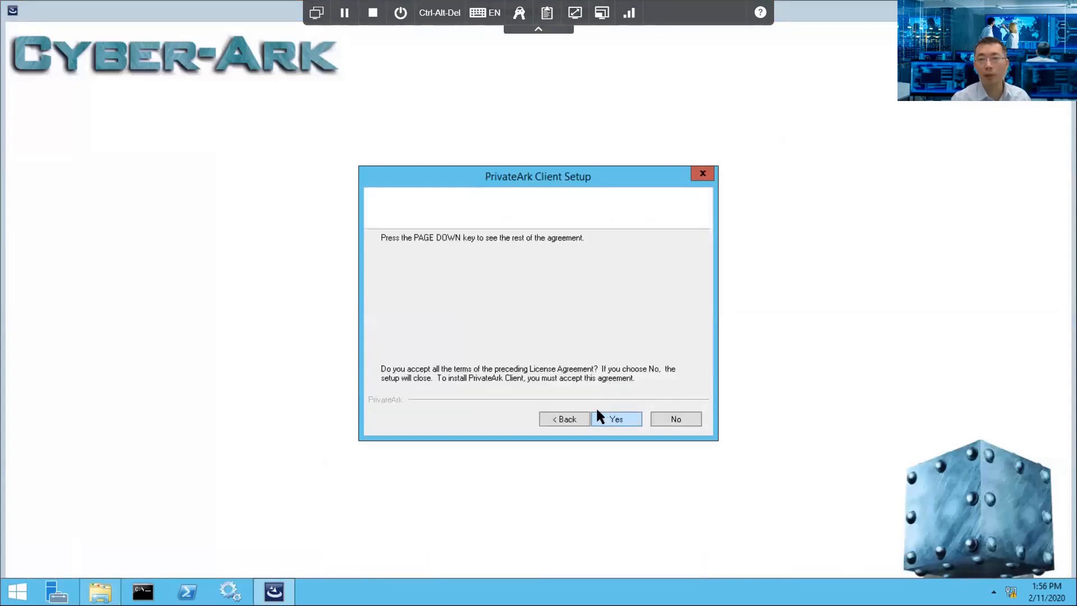
pyautogui.click(601, 413)
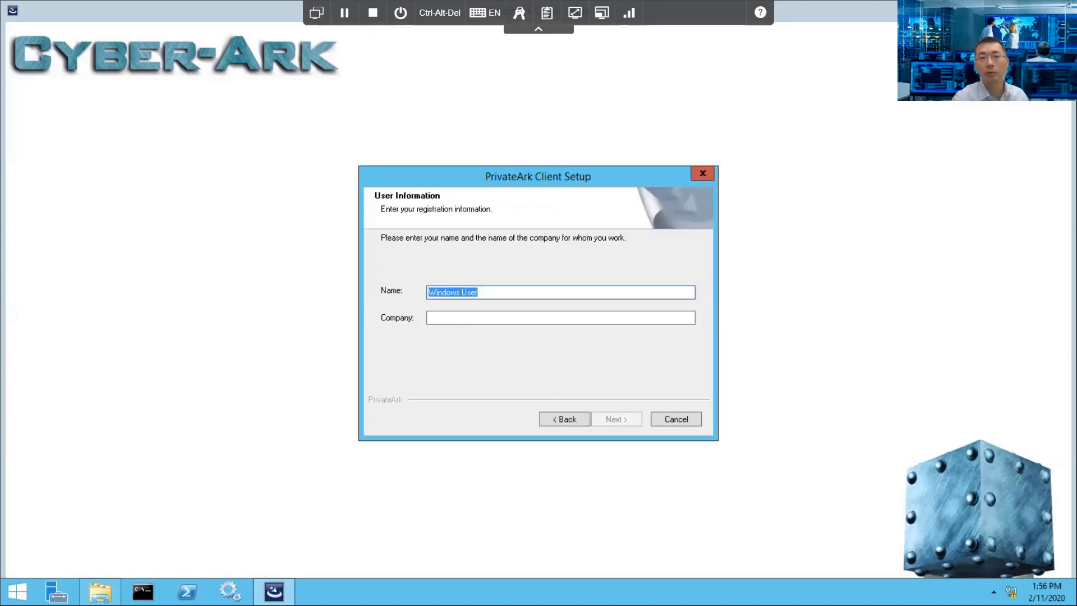
pyautogui.write('ITprosec')
pyautogui.press('Tab')
pyautogui.write('51sec')
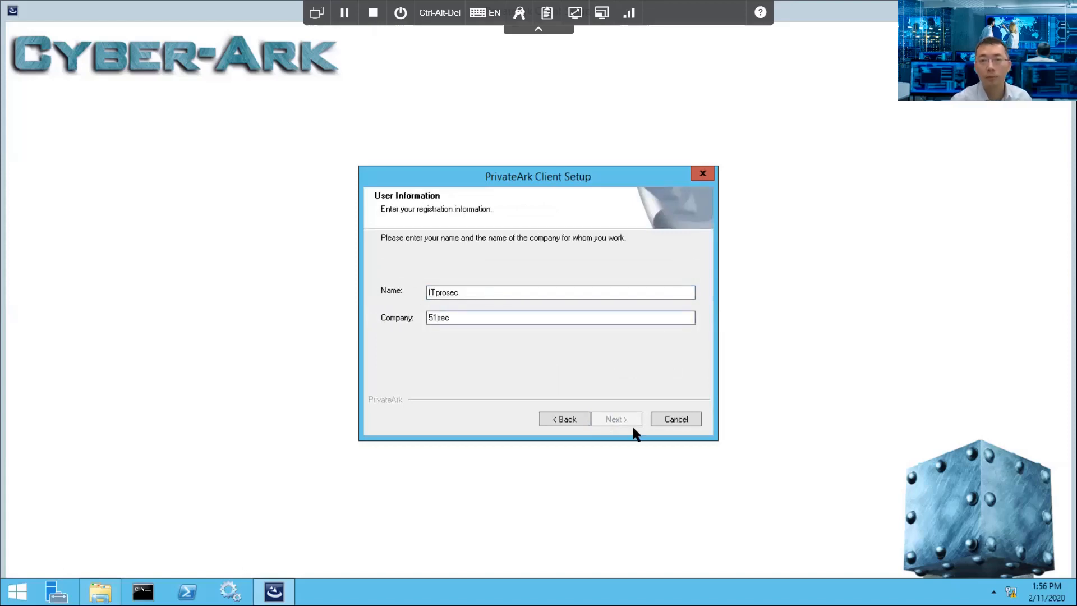
pyautogui.click(630, 417)
# Step: Install with default destination, Typical setup and PrivateArk folder, then choose to define a vault
pyautogui.click(629, 418)
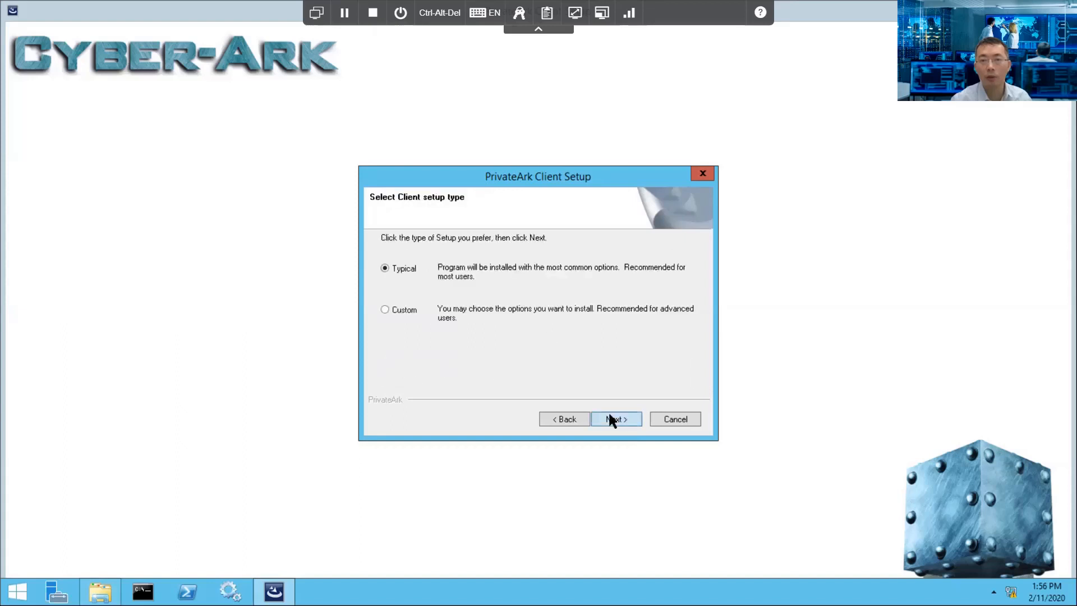
pyautogui.click(611, 419)
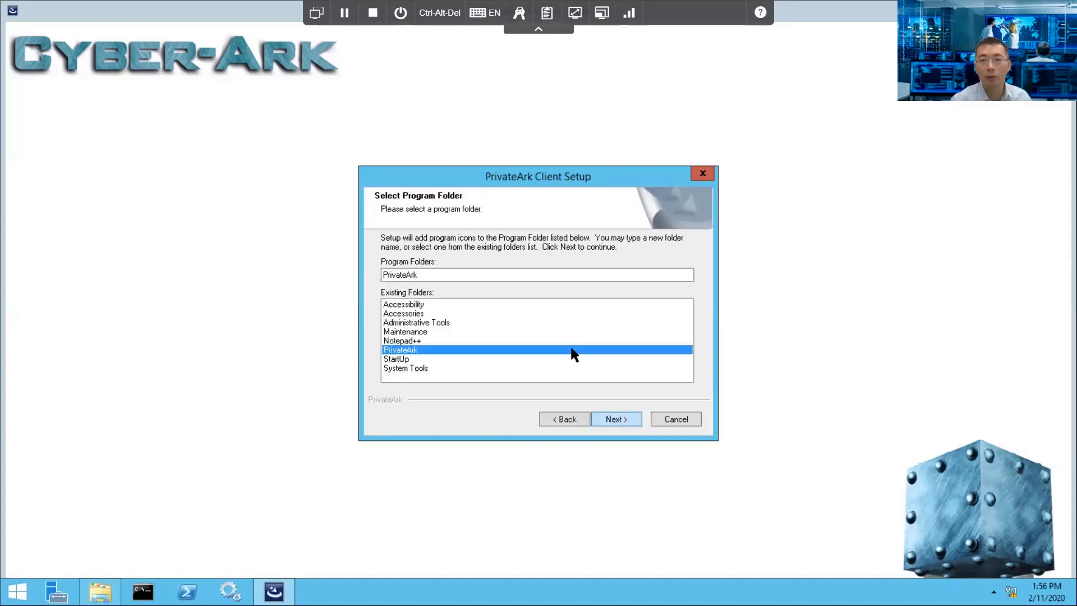
pyautogui.click(615, 421)
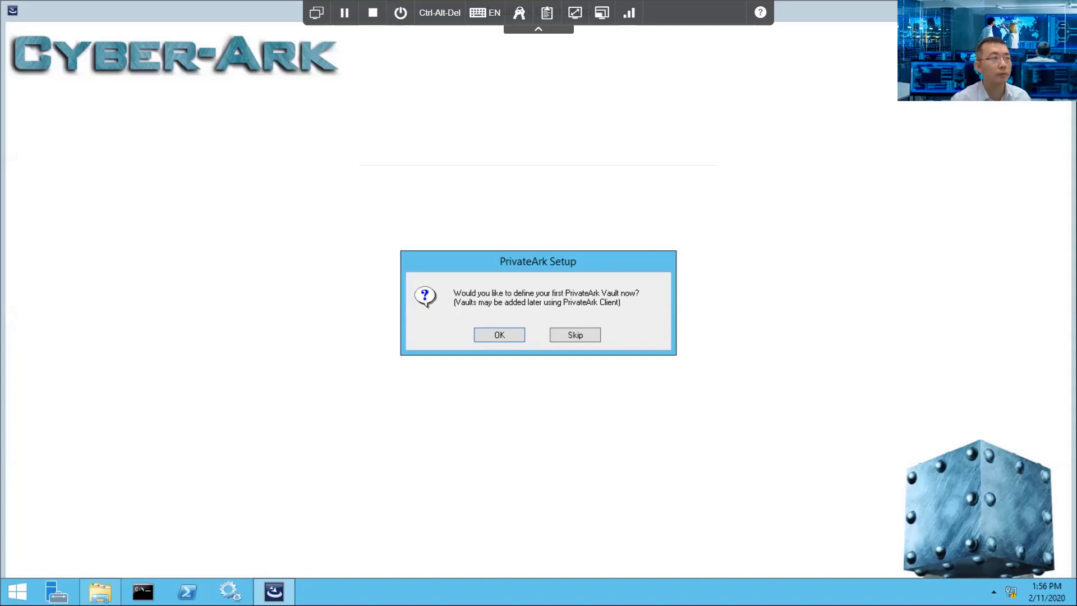
pyautogui.click(488, 335)
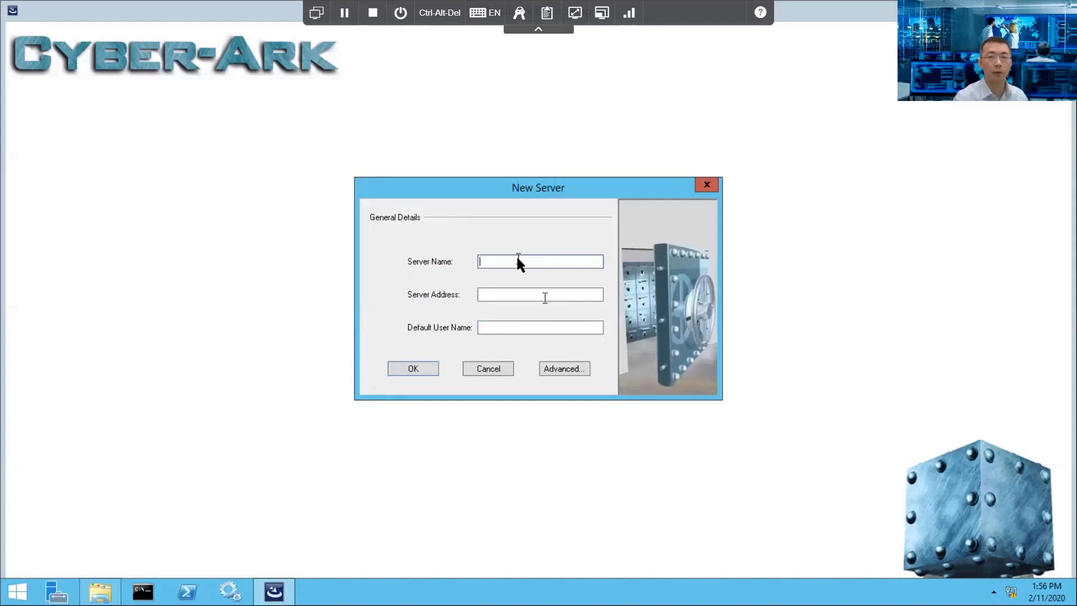
# Step: Define a vault named 'Main Vault' at 10.0.10.1 with default user 'administrator'
pyautogui.write('Pri')
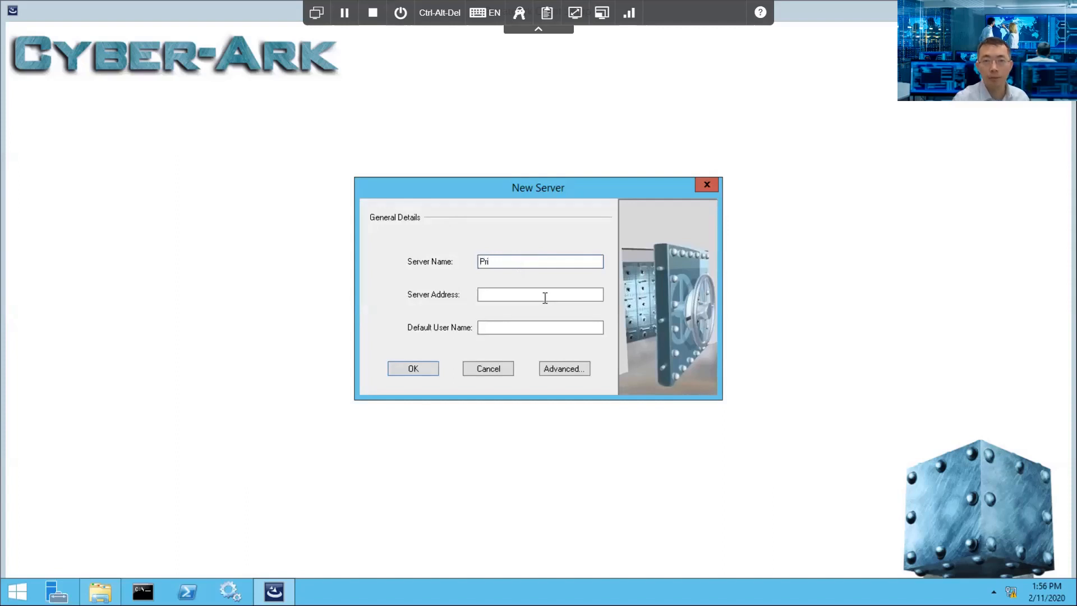
pyautogui.press('BackSpace')
pyautogui.press('BackSpace')
pyautogui.press('BackSpace')
pyautogui.write('Main Vault')
pyautogui.press('Tab')
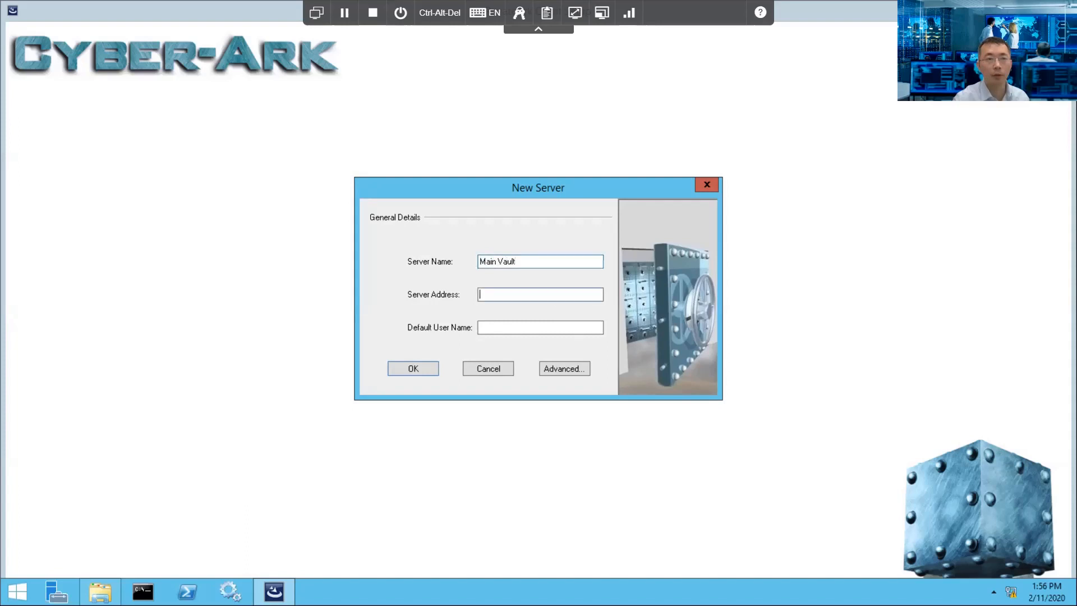
pyautogui.write('10.0.10.')
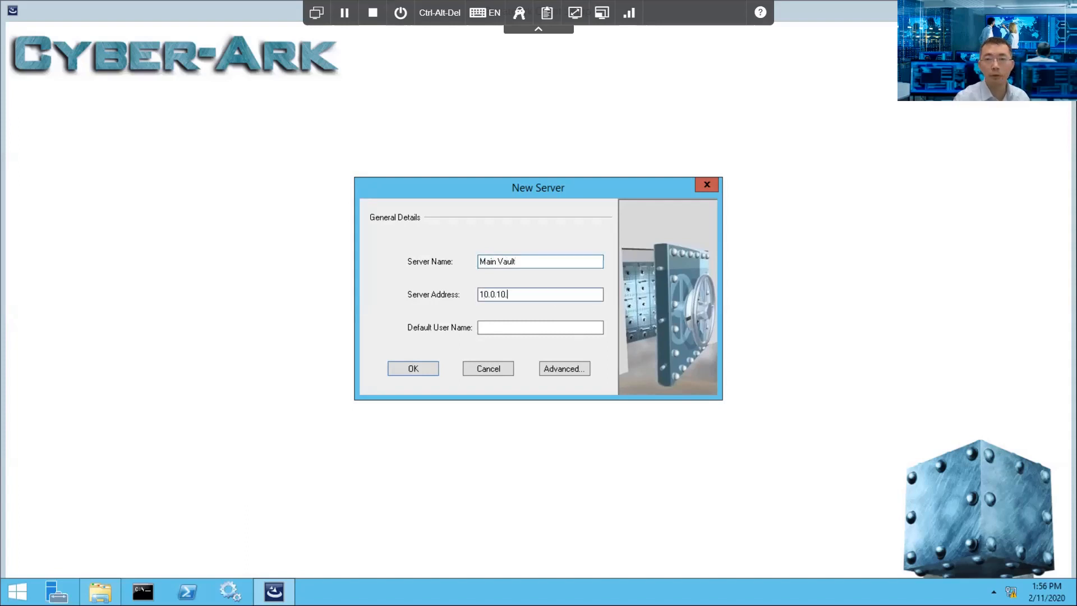
pyautogui.write('1')
pyautogui.press('Tab')
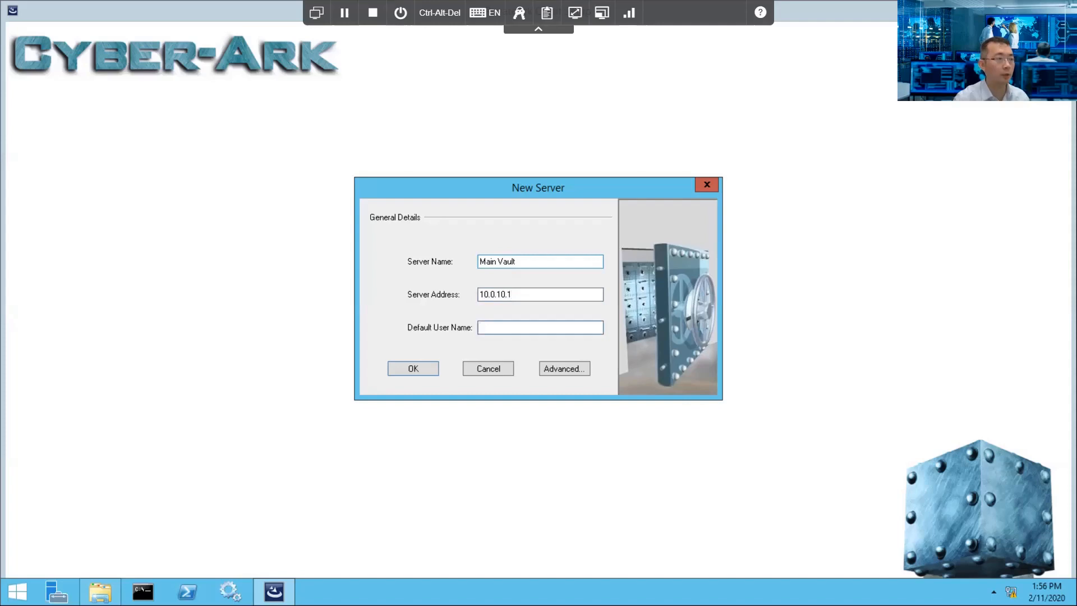
pyautogui.write('administra')
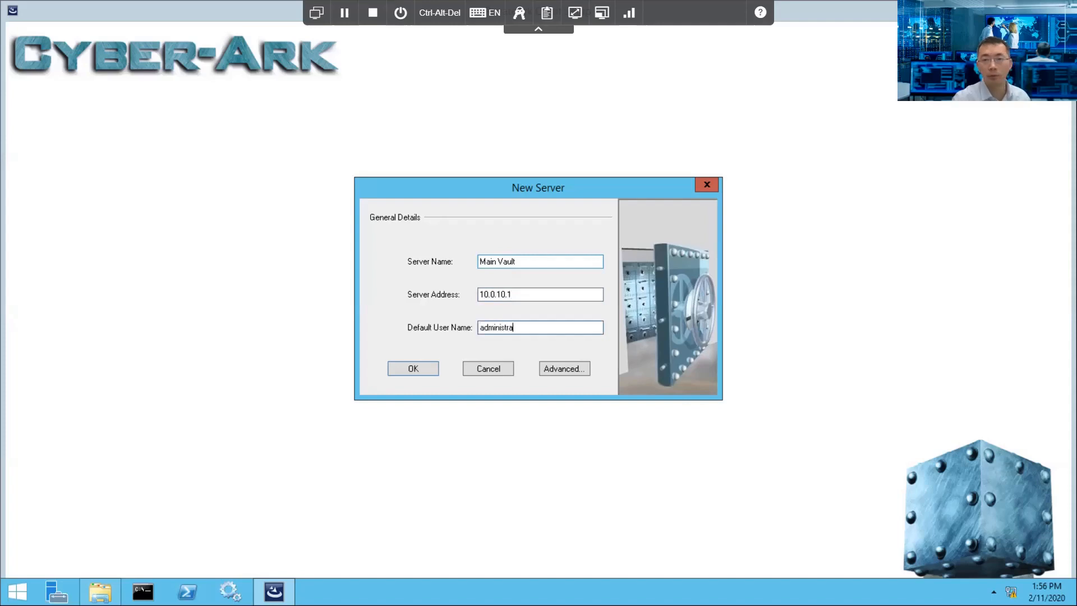
pyautogui.write('tor')
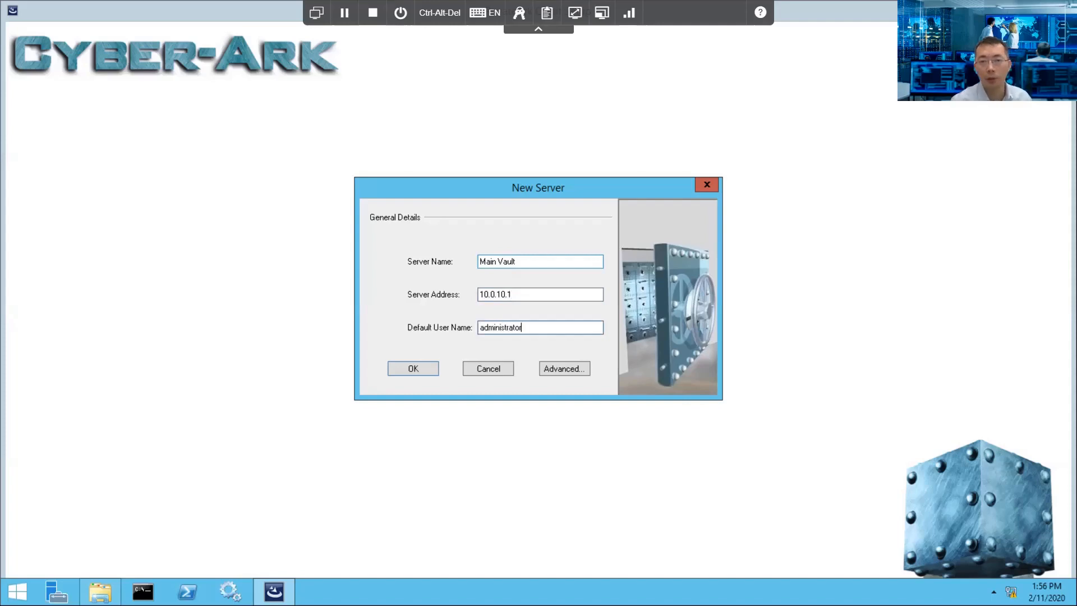
# Step: Save the vault definition, dismiss the proxy warning and finish setup with a restart
pyautogui.click(419, 368)
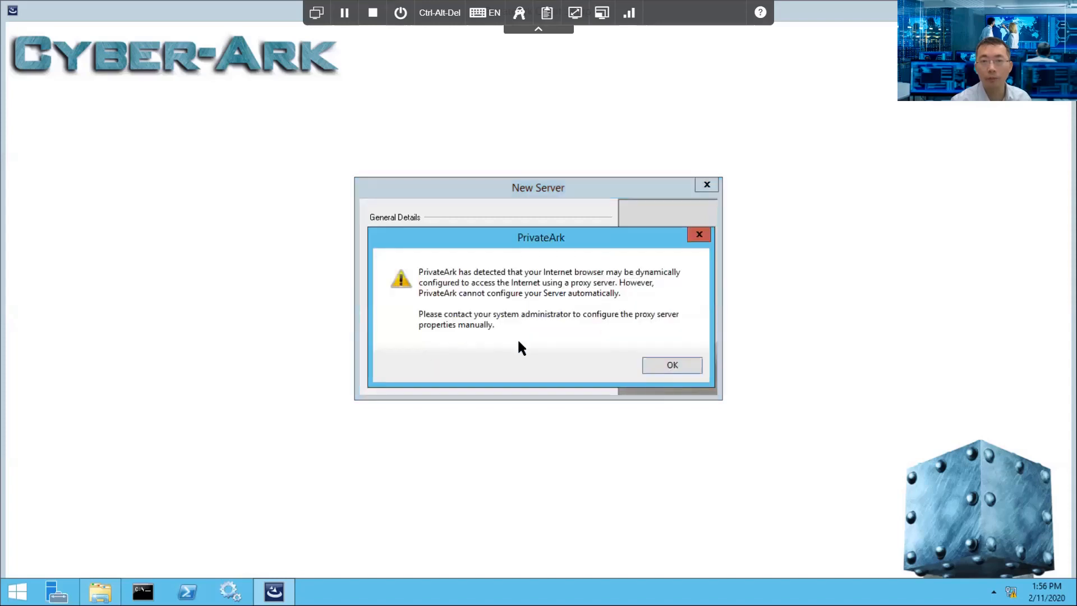
pyautogui.click(659, 363)
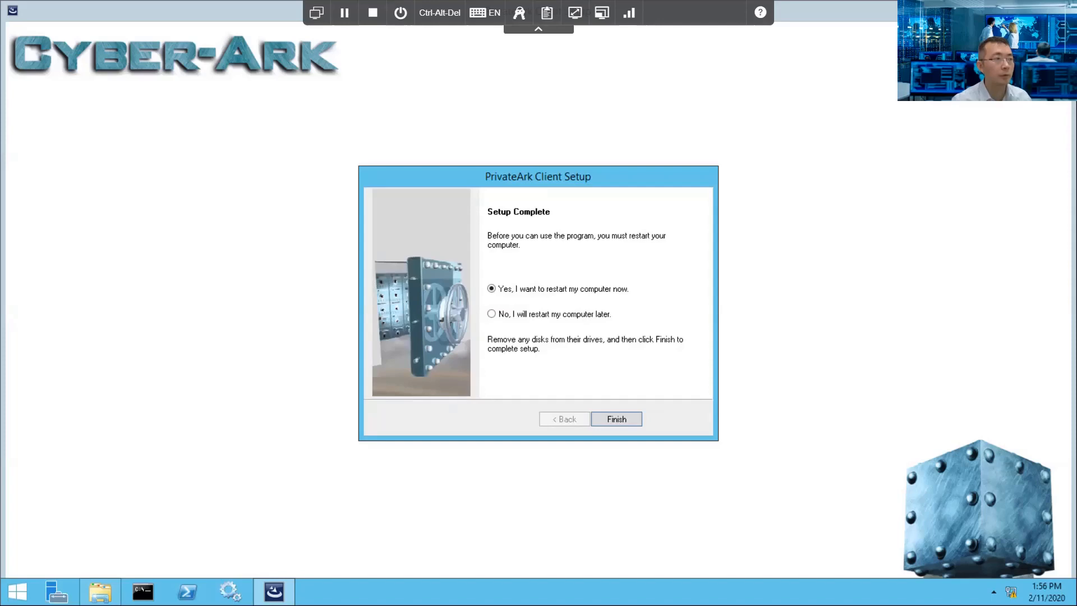
pyautogui.click(623, 420)
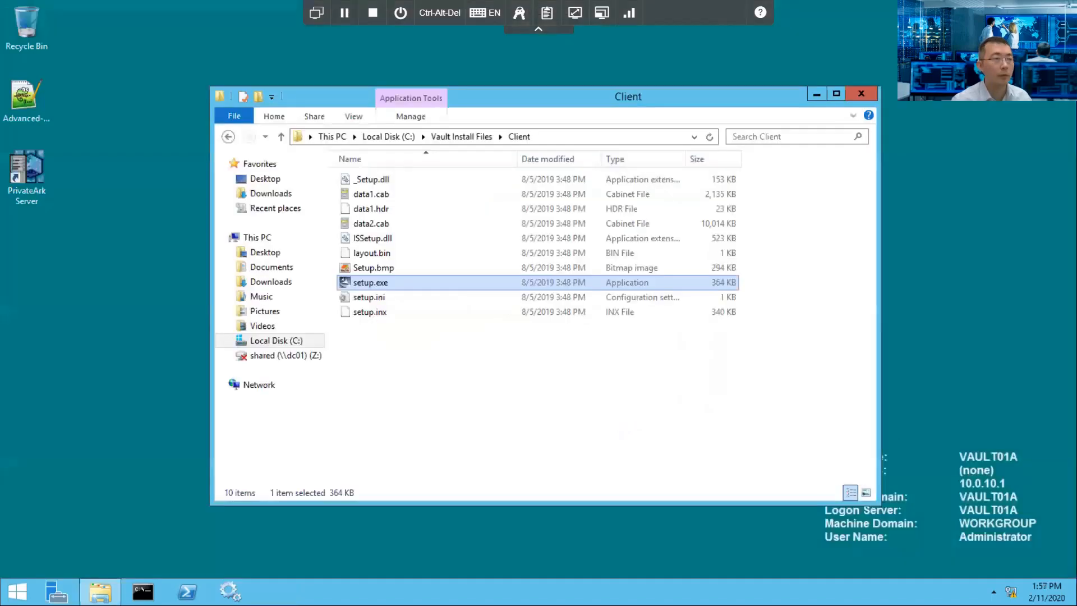
# Step: Clear the setup.exe selection and, after the reboot, launch the PrivateArk Server desktop shortcut
pyautogui.click(691, 377)
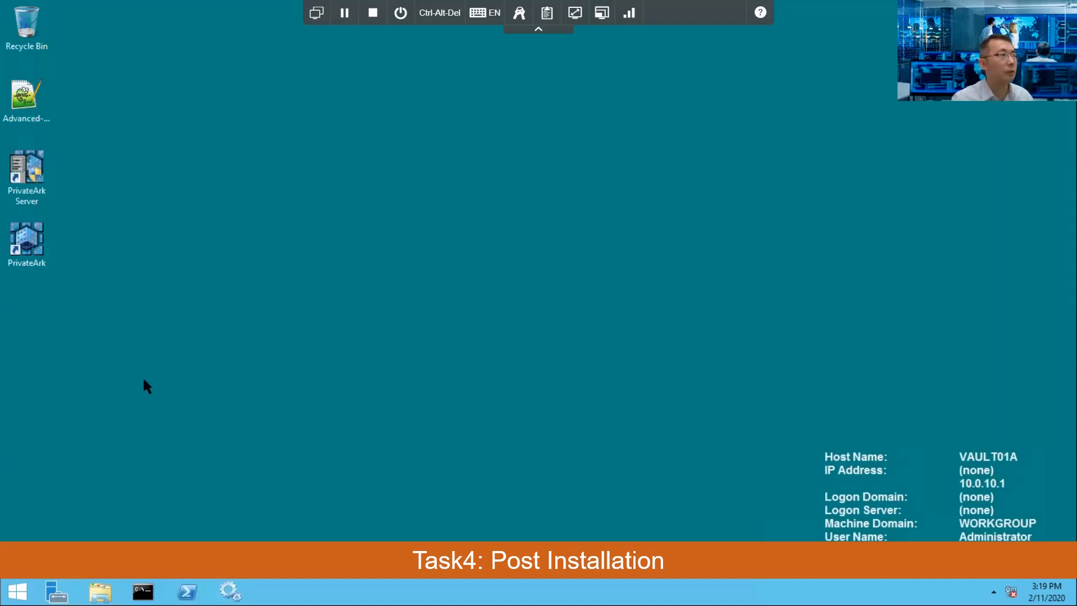
pyautogui.click(28, 180)
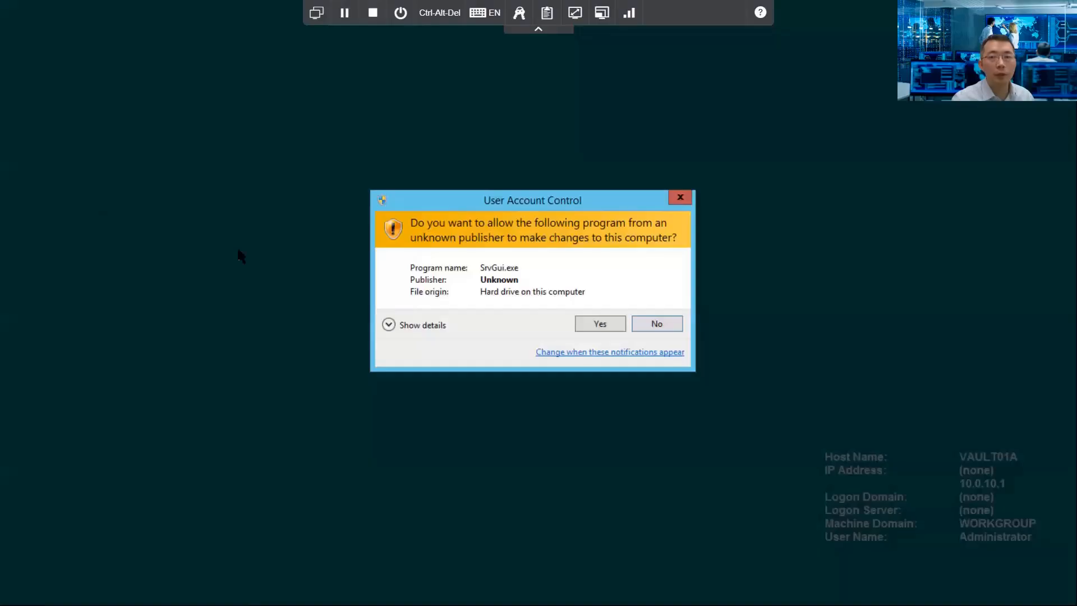
# Step: Allow the server console elevated, confirm the 'Firewall is open' and 'Server 10.9.0 is up' logs, then minimize
pyautogui.click(599, 325)
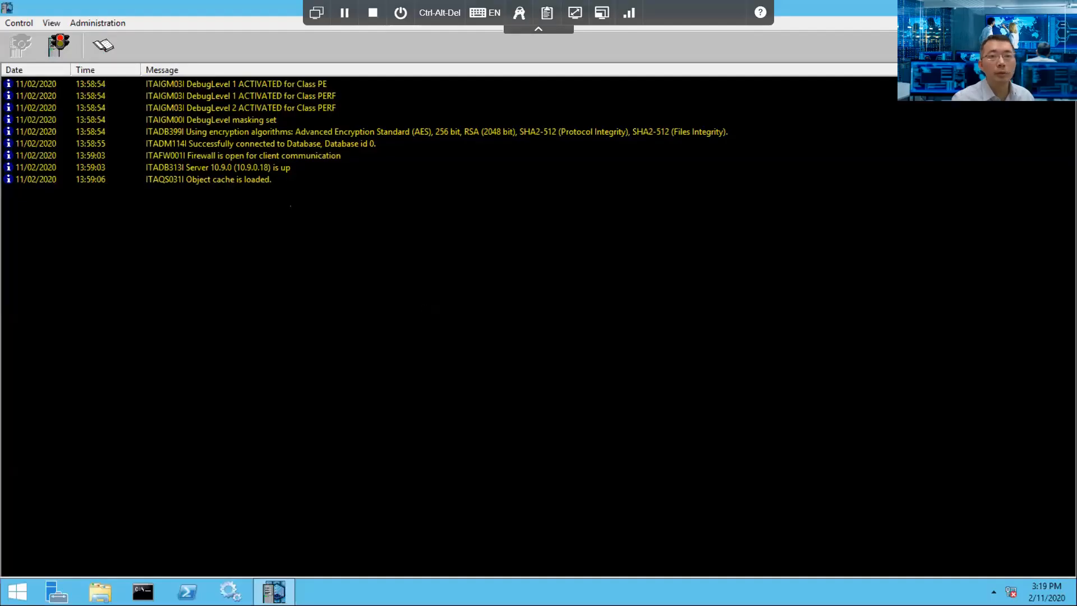
pyautogui.moveTo(297, 187); pyautogui.dragTo(191, 212)
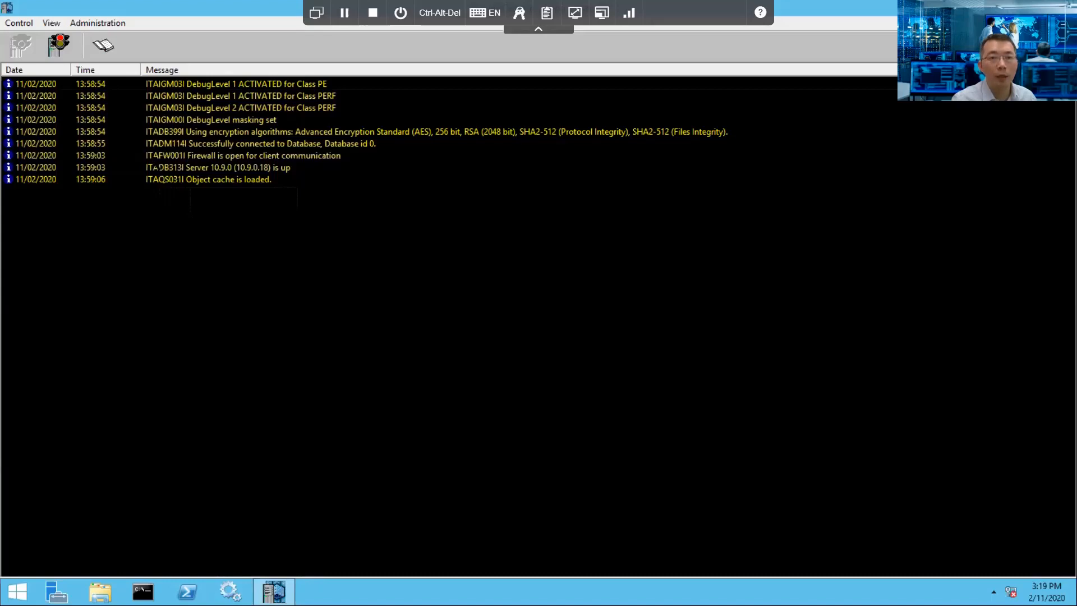
pyautogui.click(165, 156)
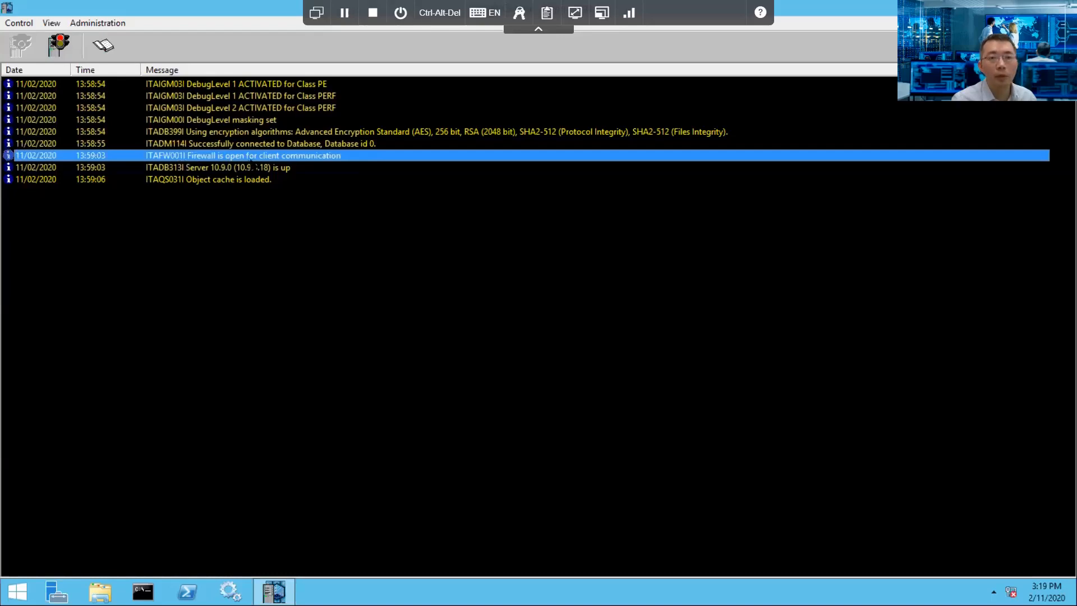
pyautogui.click(332, 169)
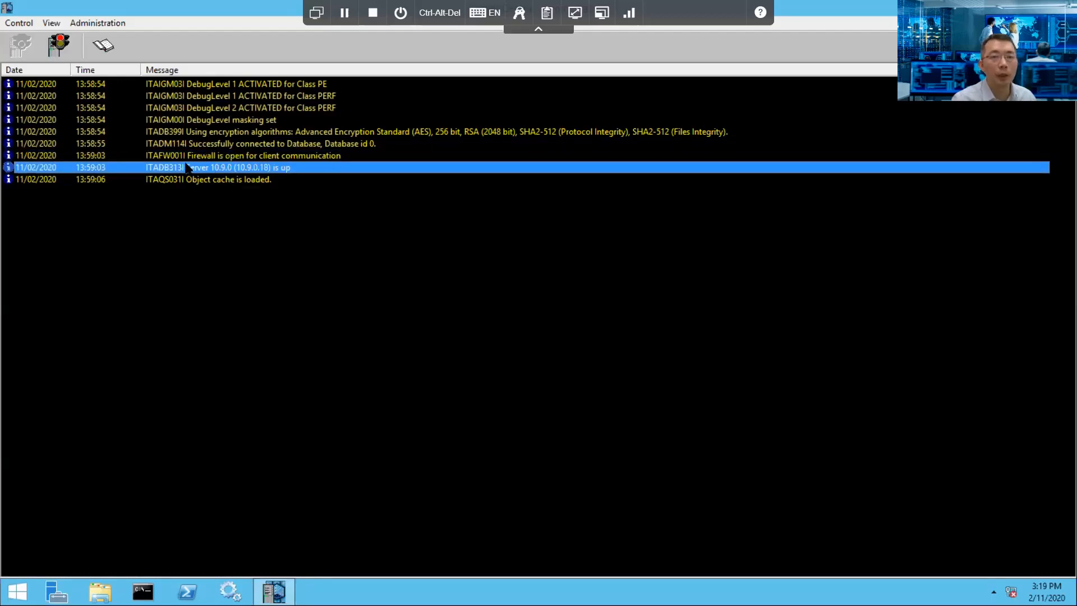
pyautogui.click(204, 157)
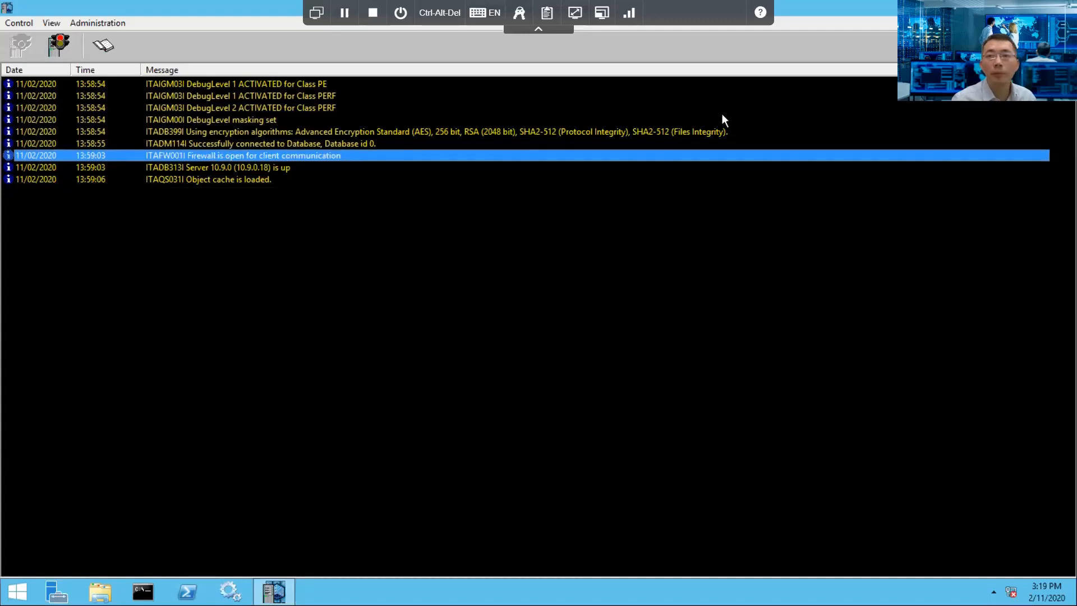
pyautogui.click(1009, 7)
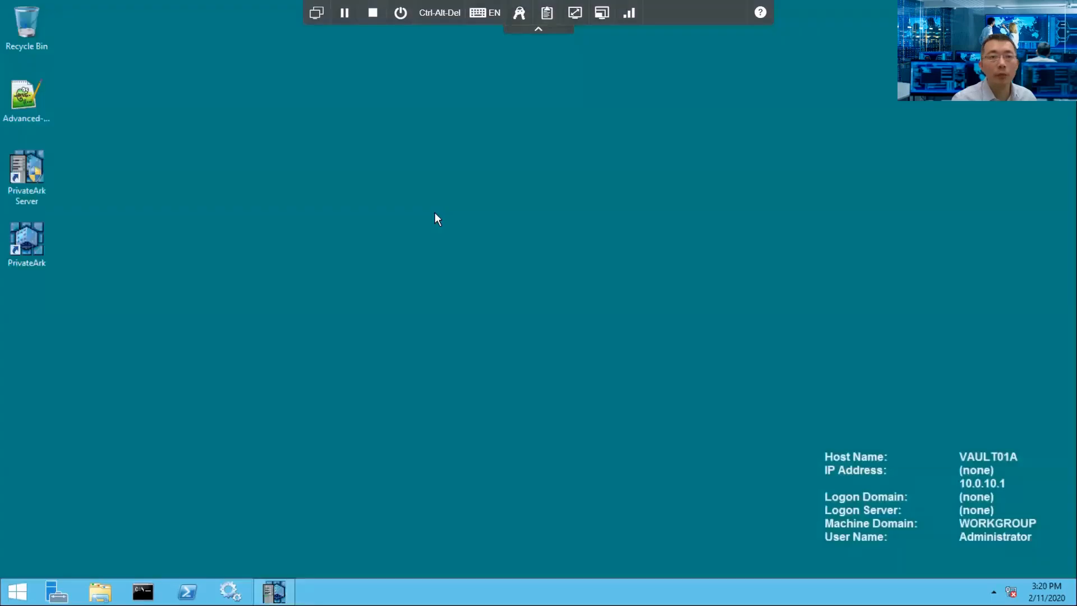
# Step: Launch PrivateArk Client and log on to Main Vault with the vault password
pyautogui.doubleClick(41, 227)
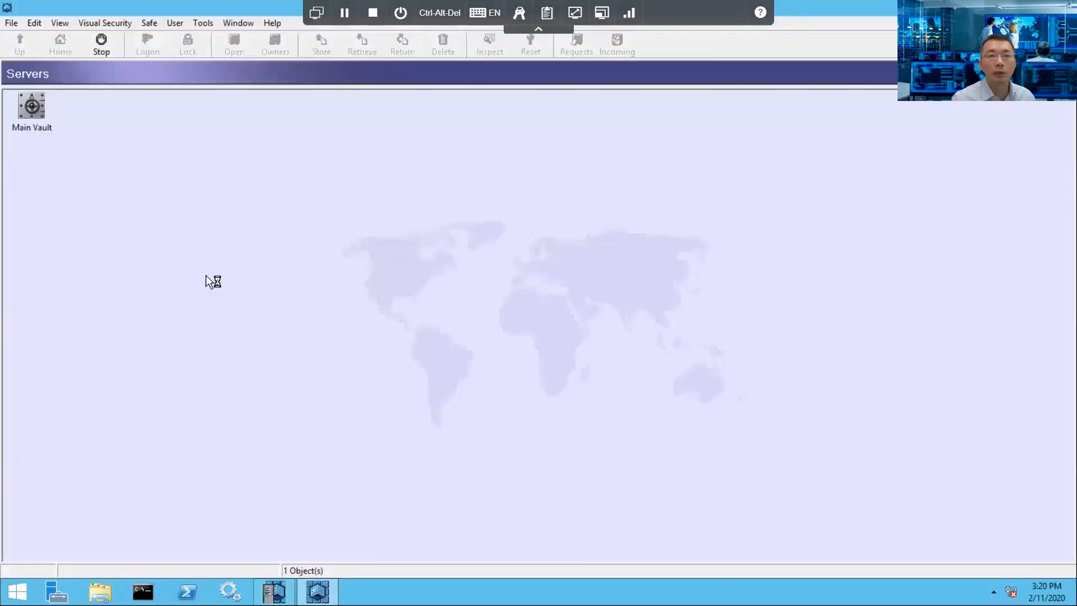
pyautogui.doubleClick(52, 128)
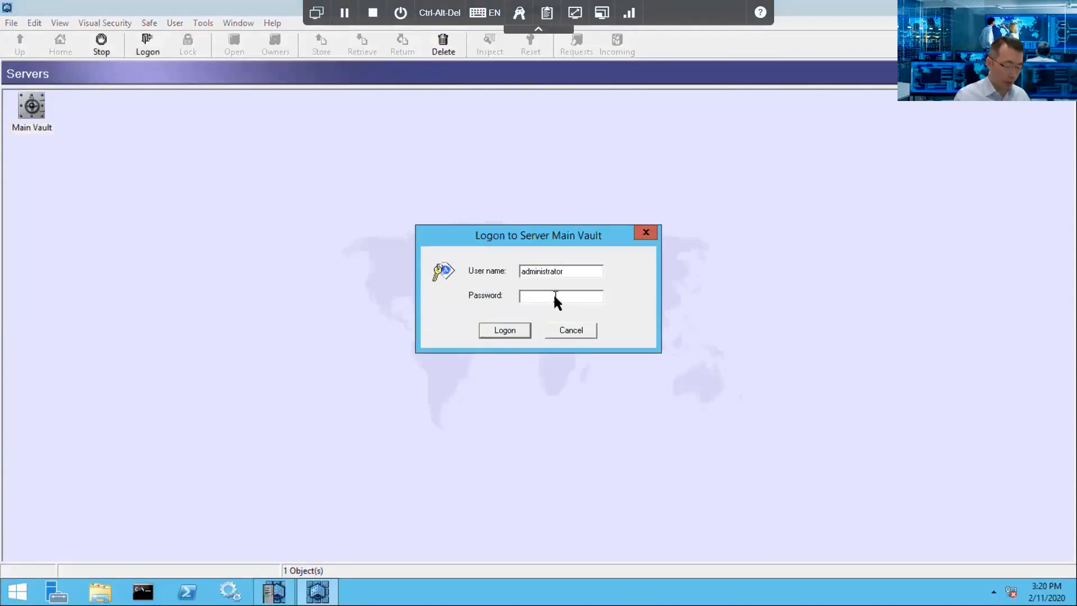
pyautogui.write('********')
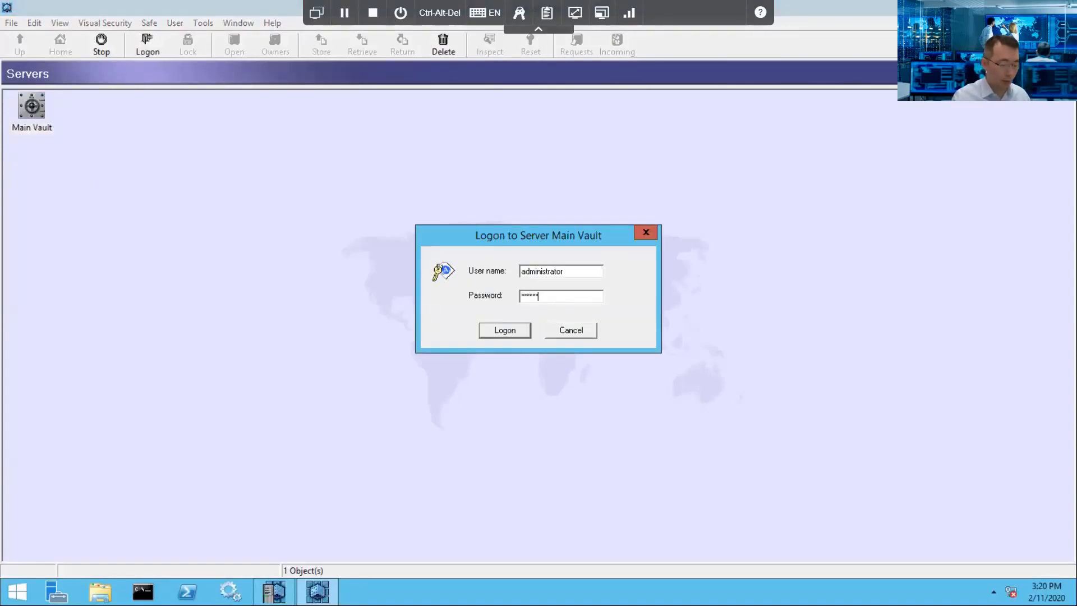
pyautogui.press('Return')
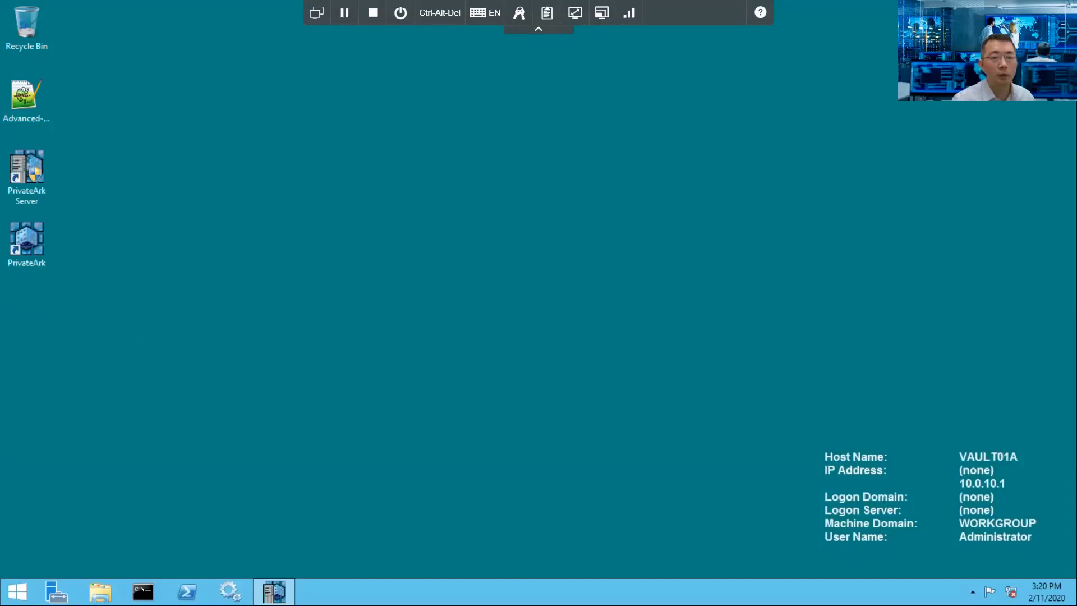
# Step: Open Services elevated, maximize it and widen the Name column to show full names
pyautogui.click(230, 591)
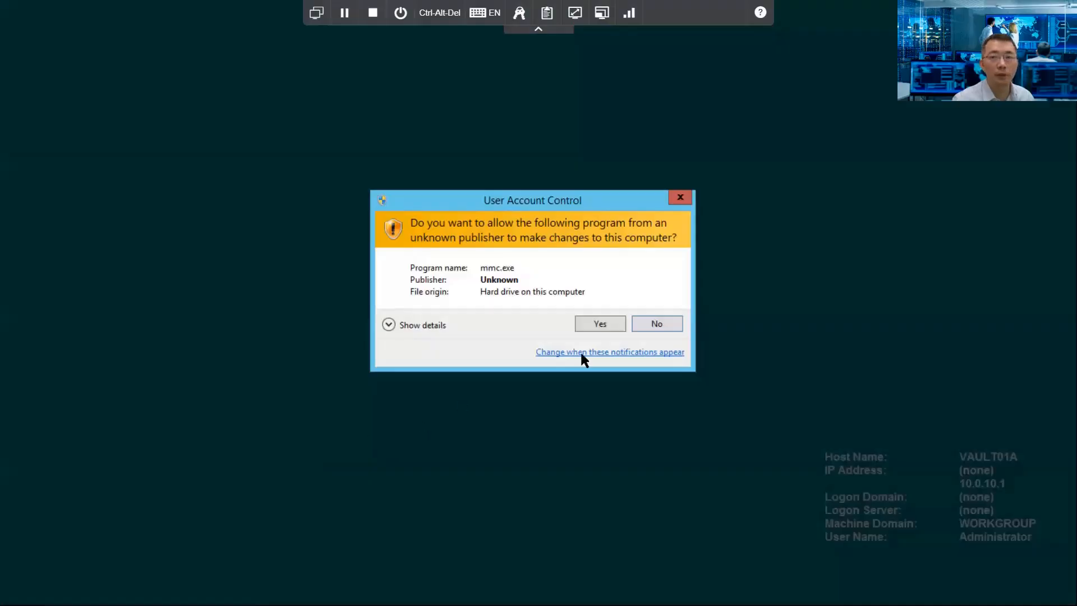
pyautogui.click(582, 319)
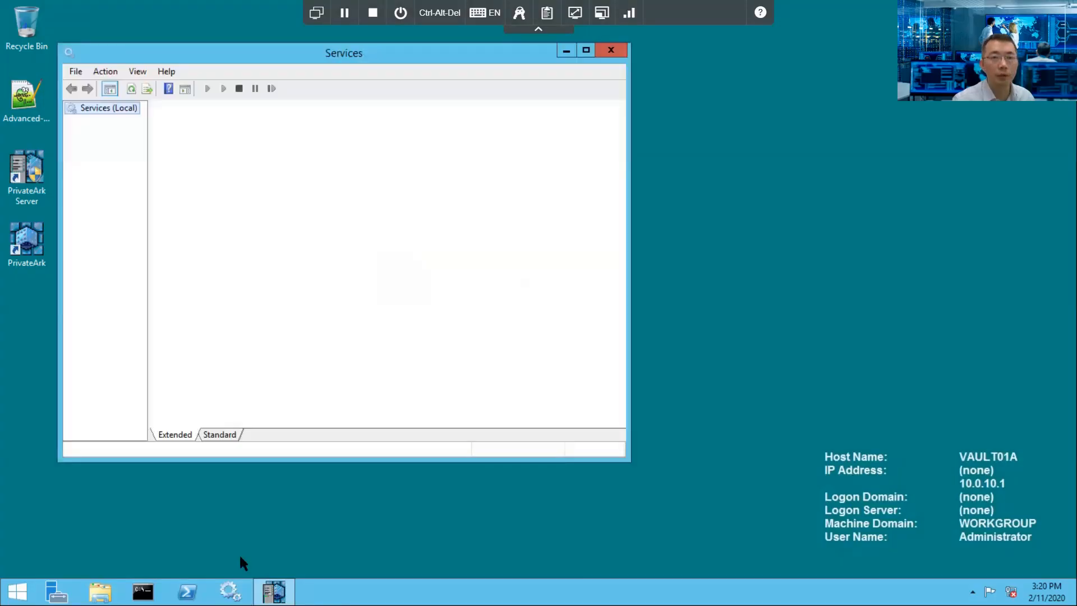
pyautogui.click(586, 51)
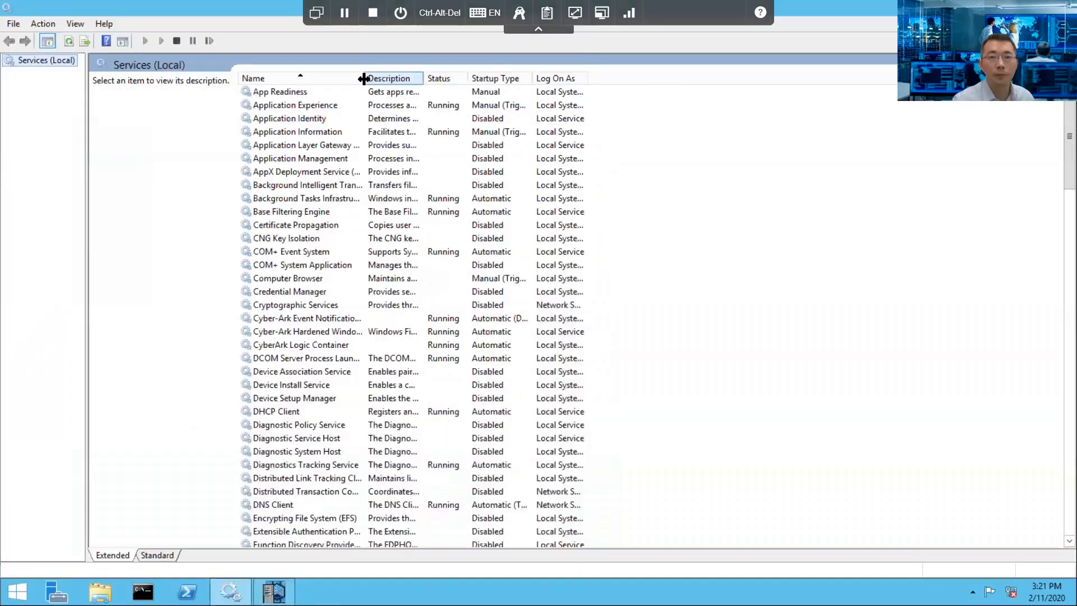
pyautogui.moveTo(364, 78); pyautogui.dragTo(556, 68)
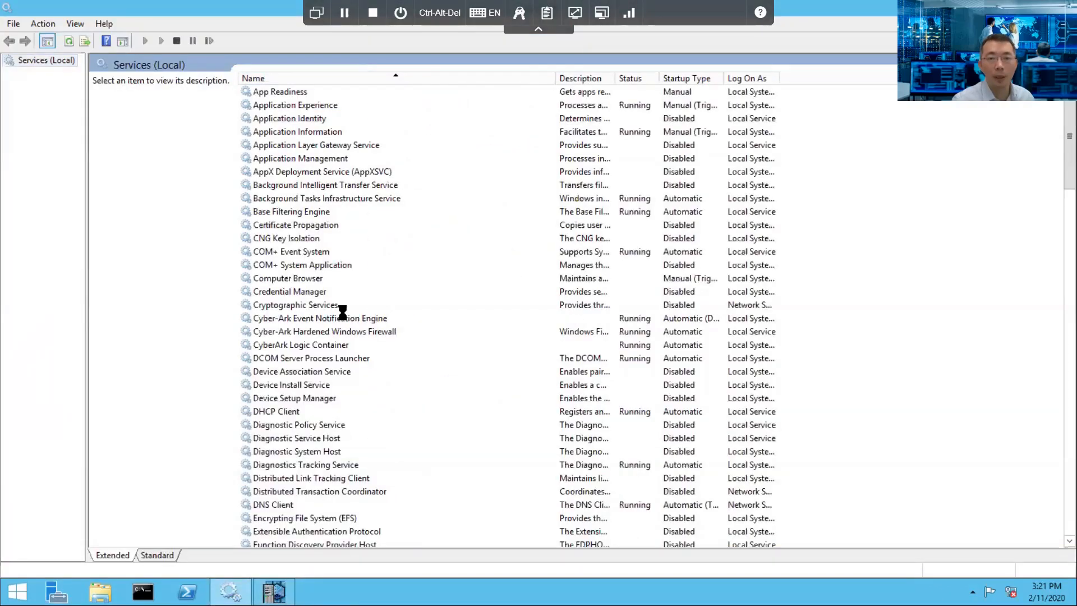
# Step: Check the Cyber-Ark Event Notification, Firewall, Logic Container, PrivateArk Database and Server services are running
pyautogui.click(343, 318)
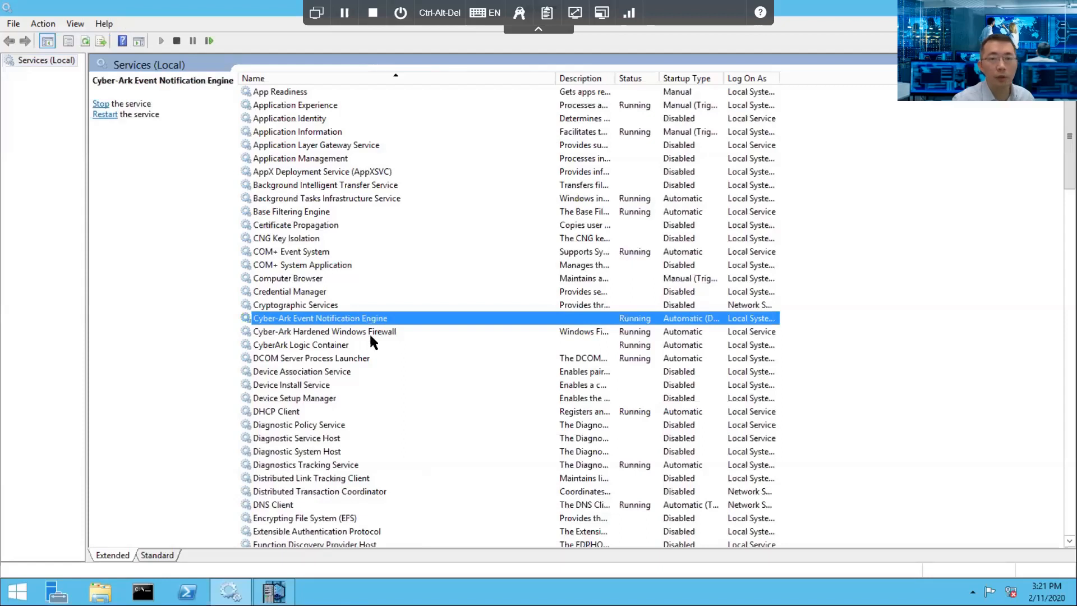
pyautogui.click(371, 336)
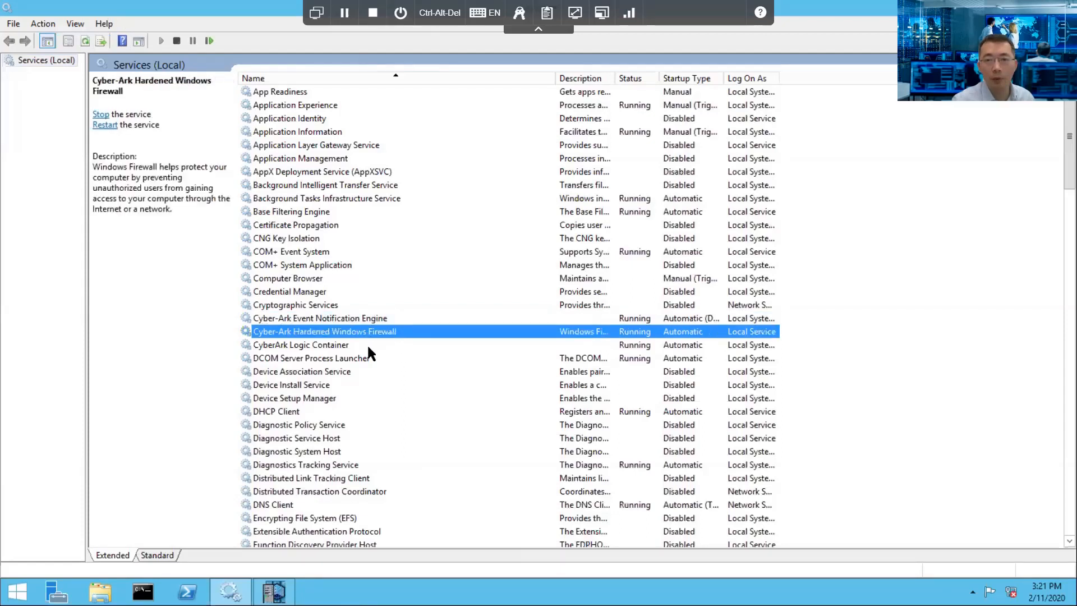
pyautogui.click(368, 346)
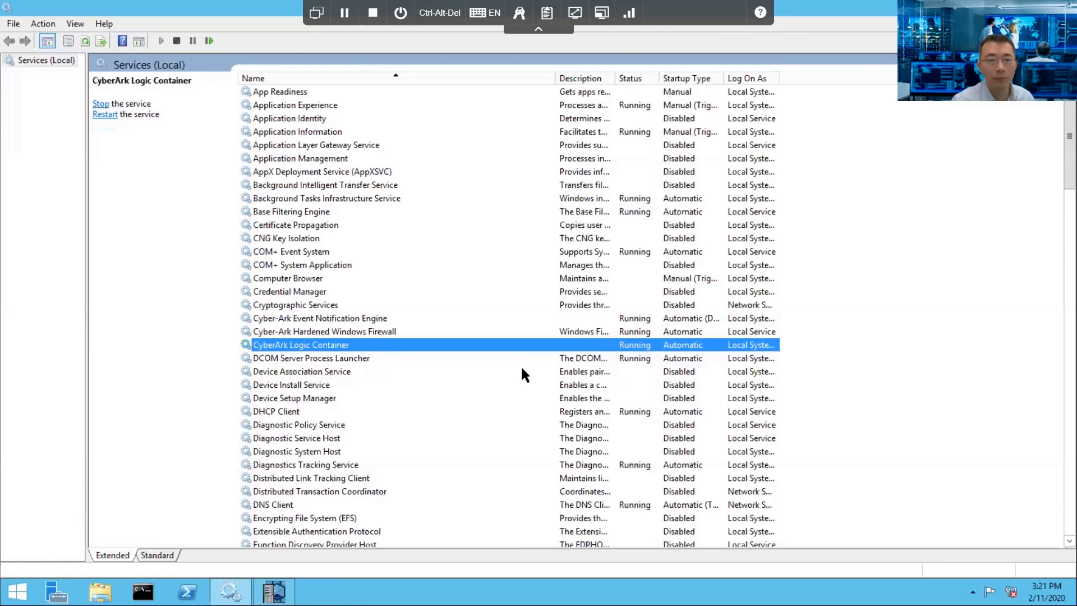
pyautogui.scroll(-2, 522, 368)
pyautogui.scroll(-4, 520, 370)
pyautogui.scroll(-10, 519, 370)
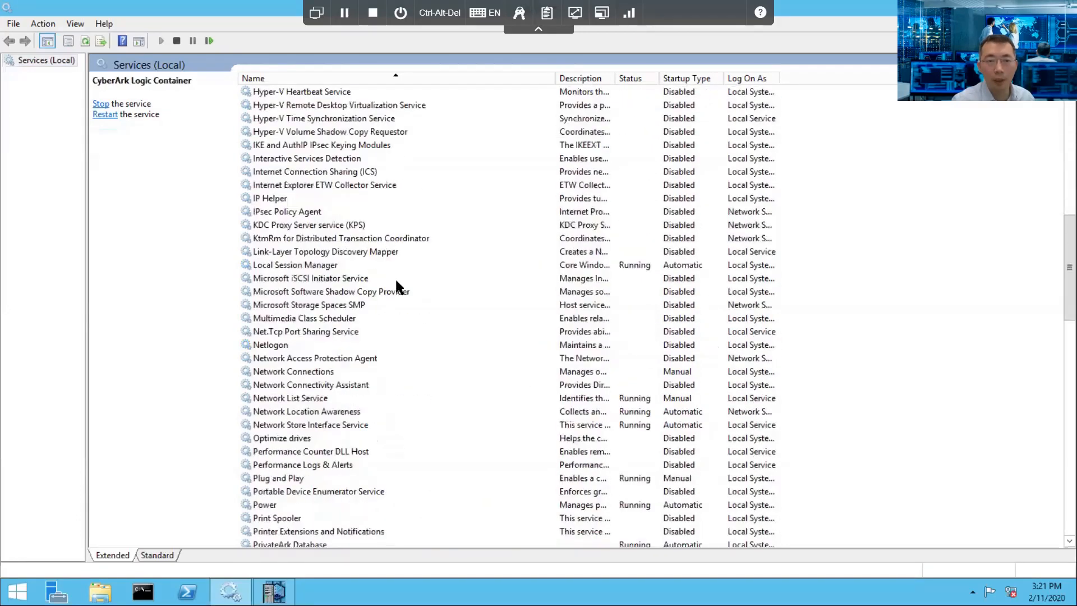
pyautogui.scroll(-8, 396, 292)
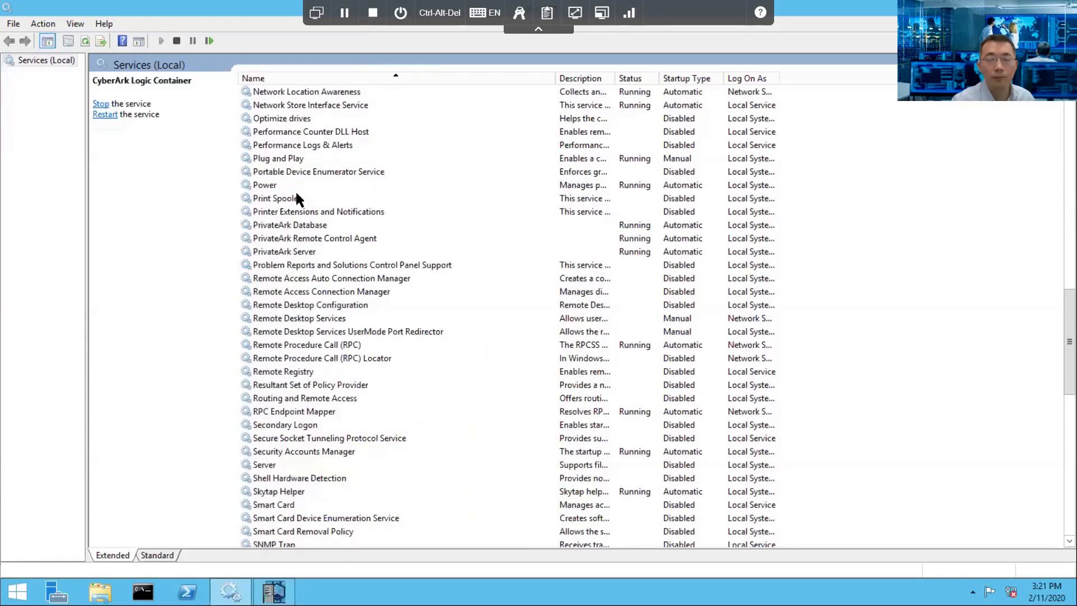
pyautogui.click(291, 223)
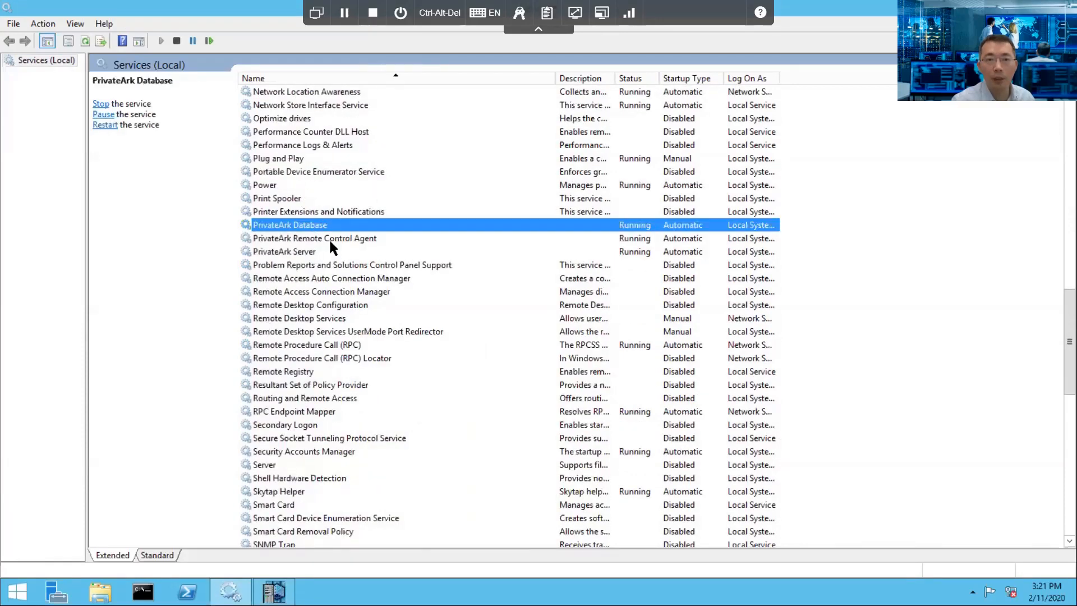
pyautogui.click(295, 252)
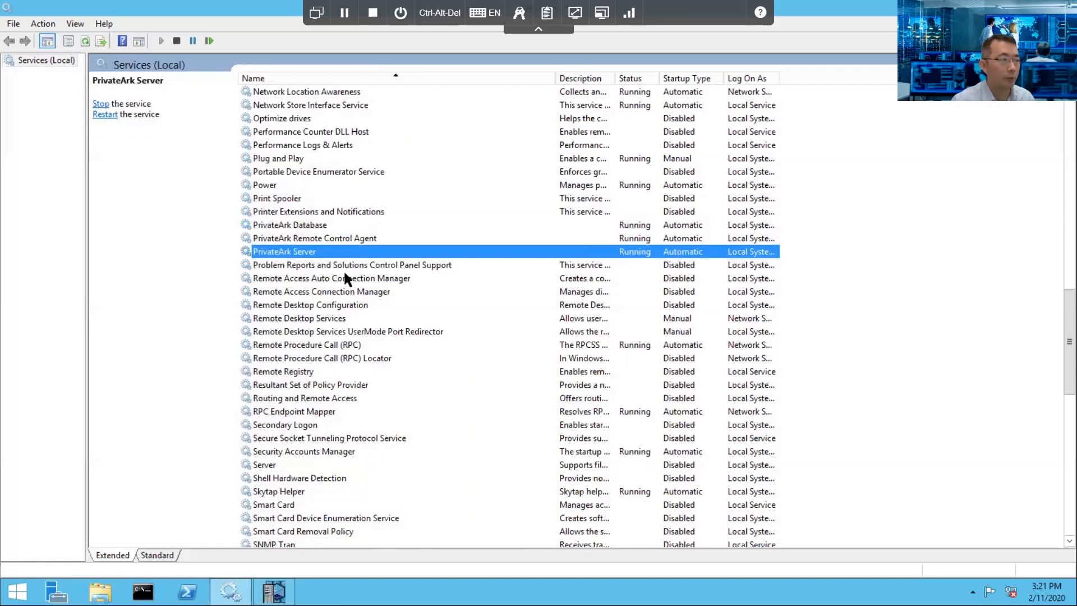